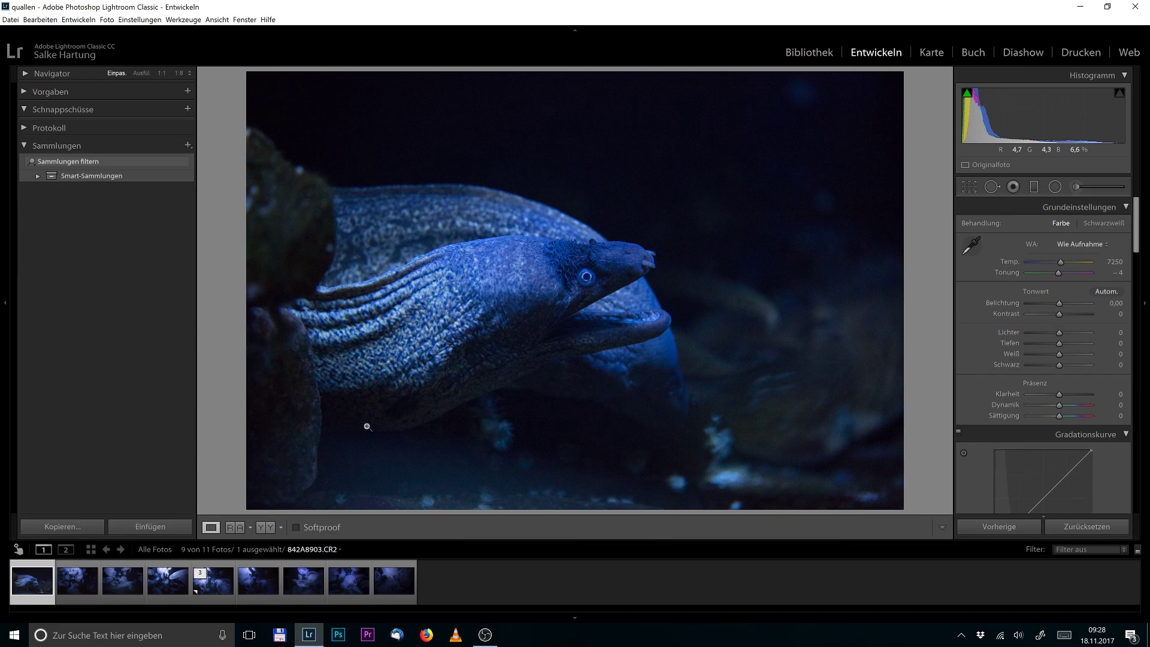
- Browse the jellyfish shots in the filmstrip and load the virtual copy 842A8907.CR2/Kopie 1 for developing
{"action": "left_click", "coordinate": [75, 594]}
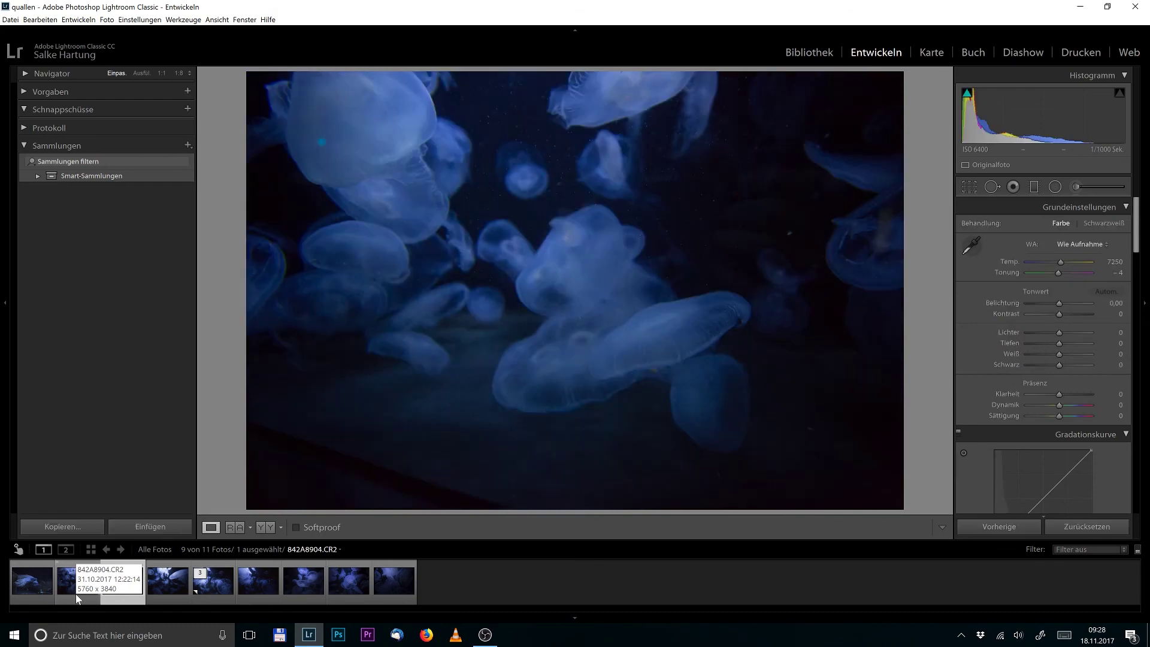
{"action": "key", "text": "Right"}
{"action": "key", "text": "Right"}
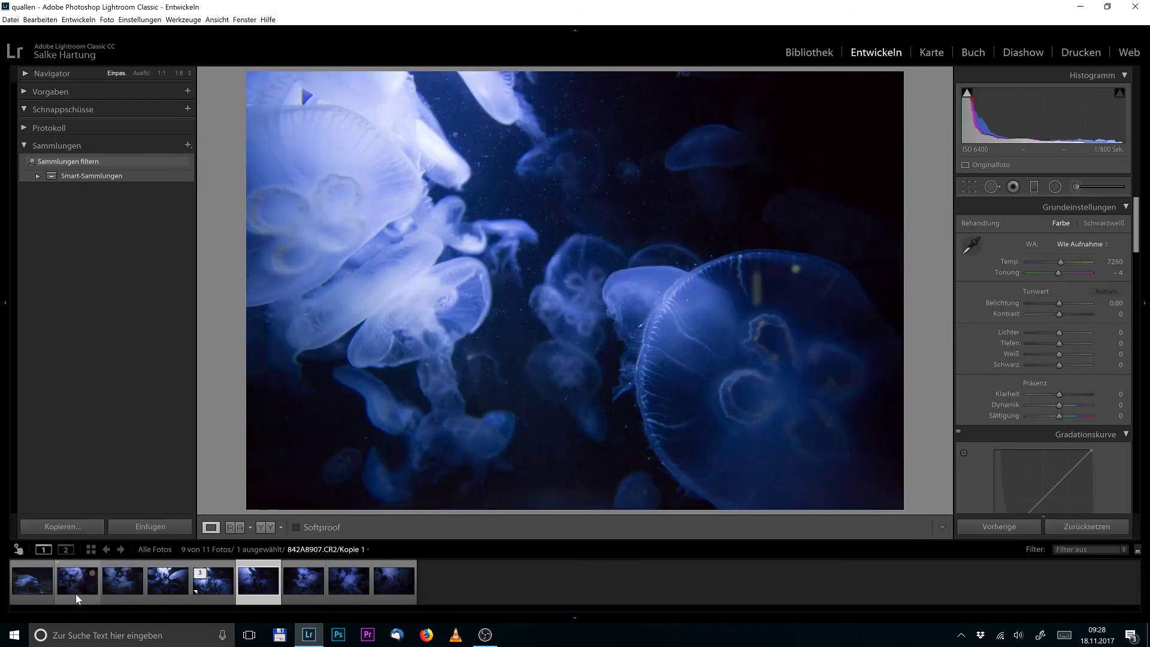
{"action": "key", "text": "Right"}
{"action": "key", "text": "Right"}
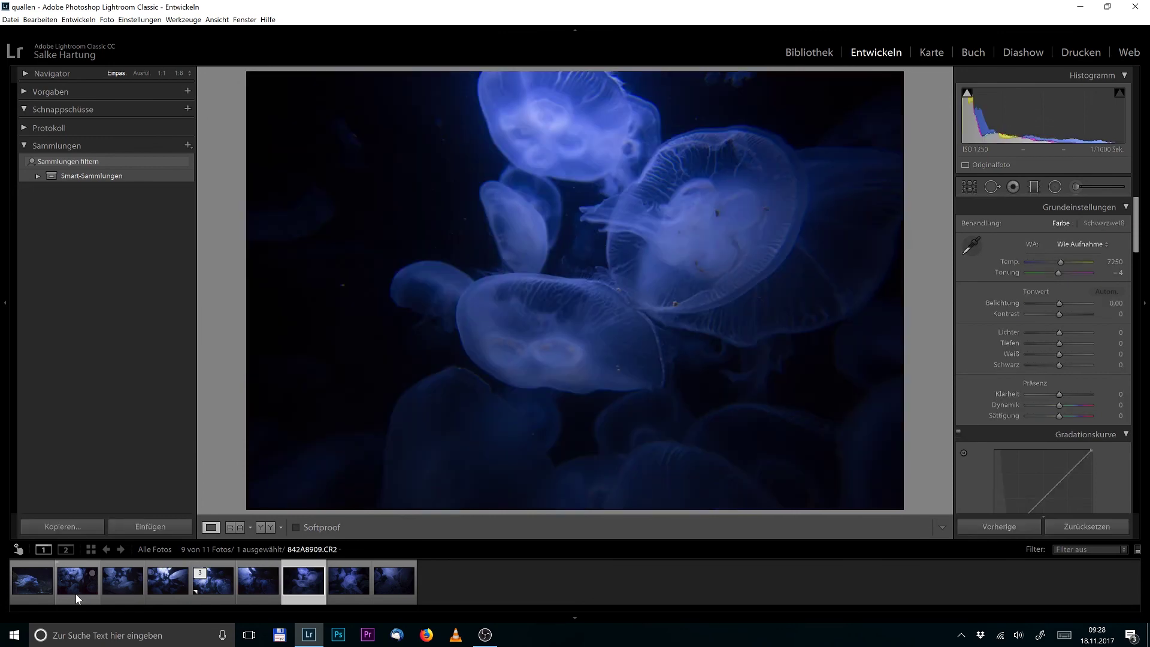
{"action": "key", "text": "Right"}
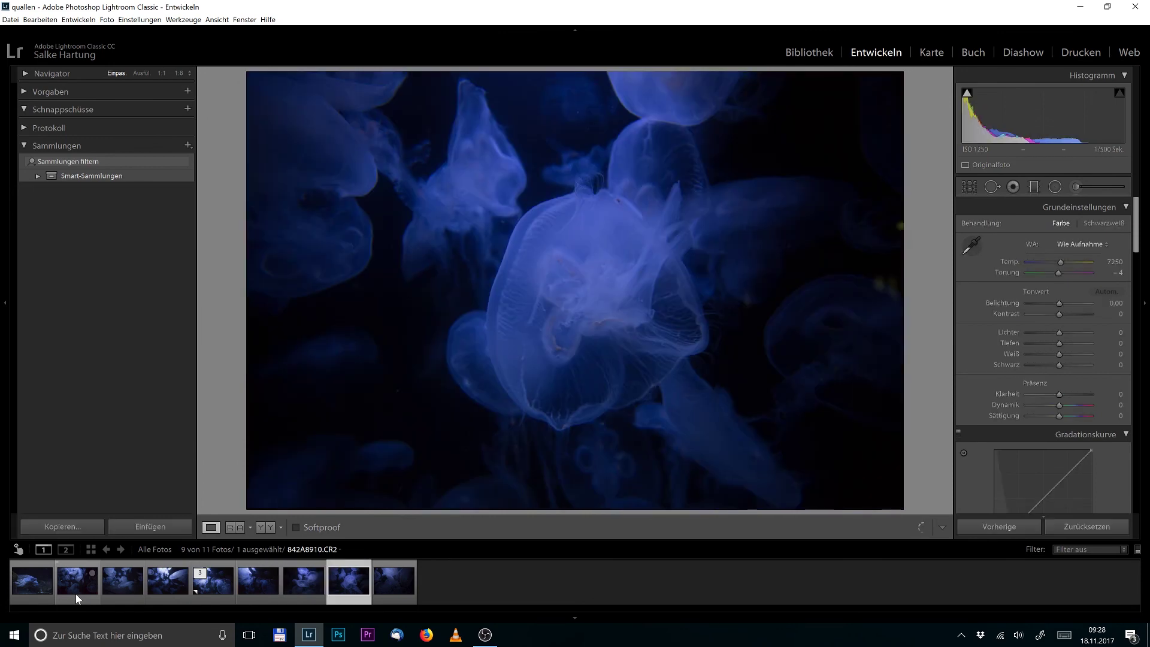
{"action": "key", "text": "Right"}
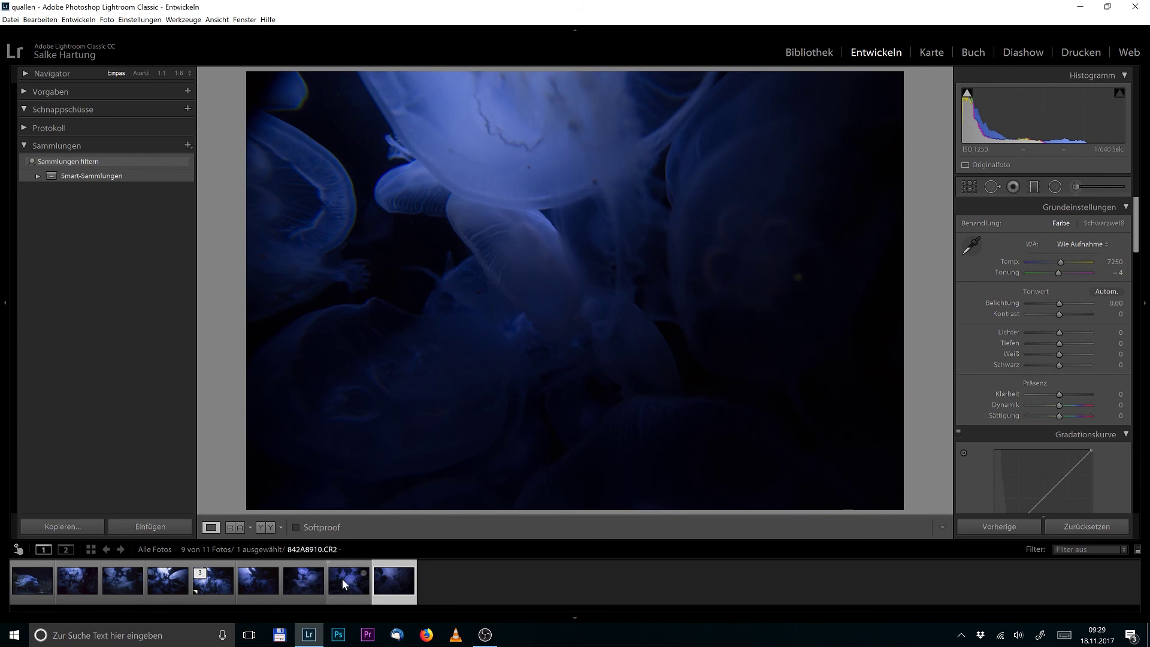
{"action": "left_click", "coordinate": [342, 579]}
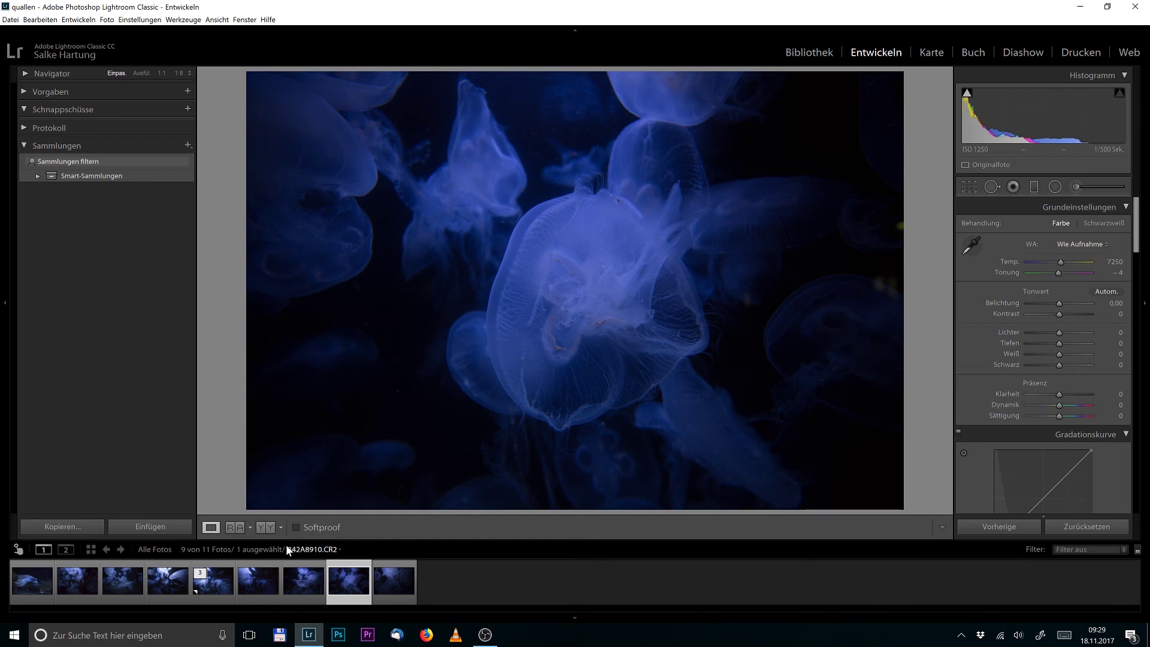
{"action": "left_click", "coordinate": [210, 591]}
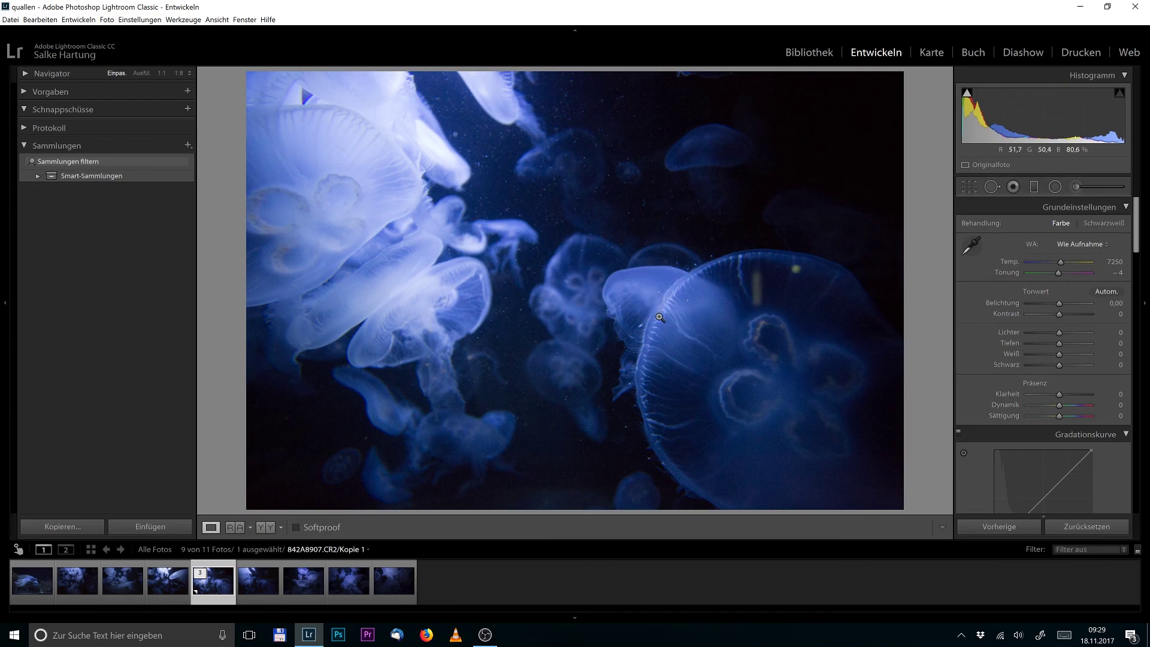
{"action": "left_click", "coordinate": [680, 308]}
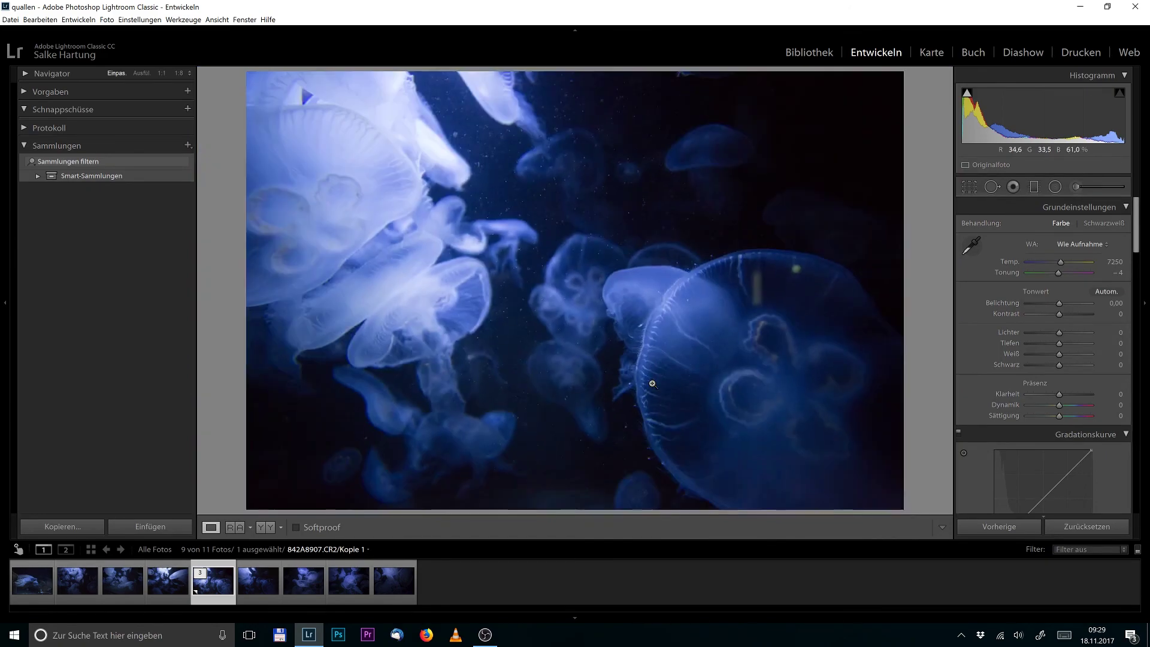
{"action": "left_click", "coordinate": [652, 382]}
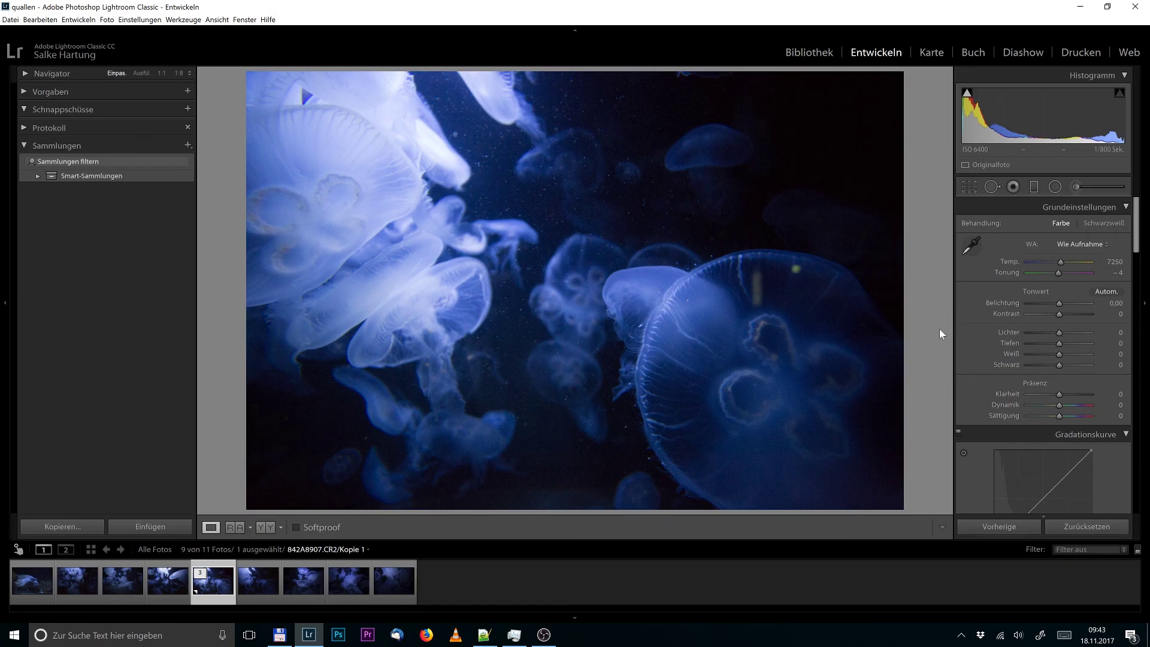
{"action": "left_click", "coordinate": [1071, 343]}
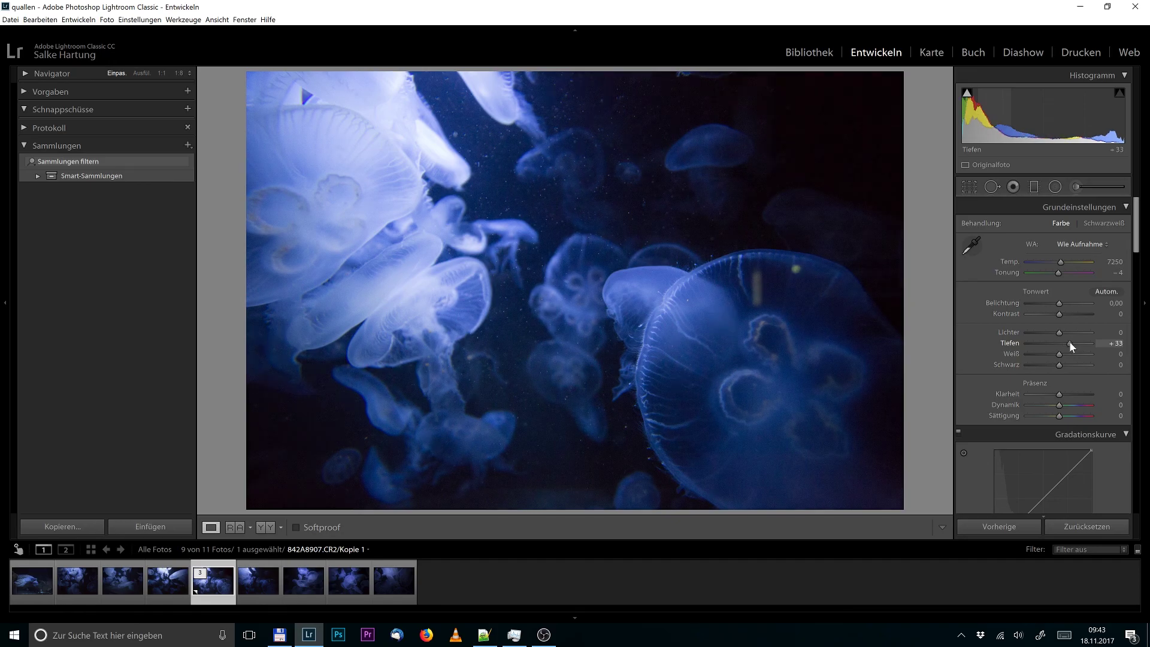
- In the Basic panel set Lichter −24, Tiefen +27, Weiß +22, Schwarz −8 and Klarheit +5
{"action": "left_click_drag", "start_coordinate": [1072, 345], "coordinate": [1070, 345]}
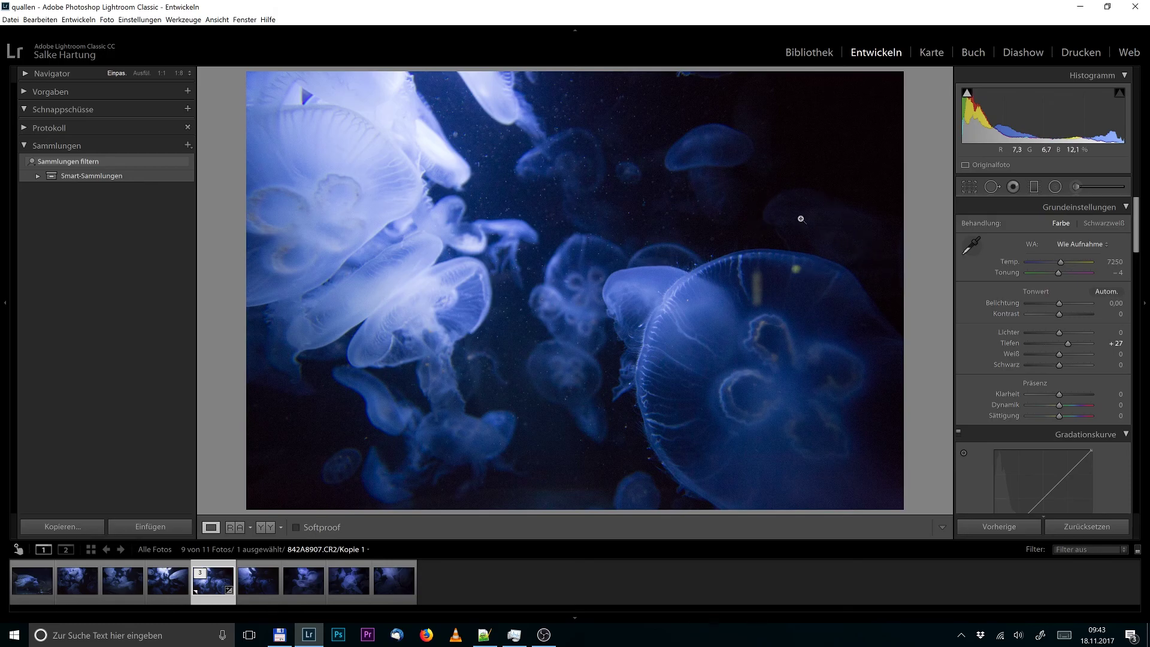
{"action": "left_click", "coordinate": [1051, 332]}
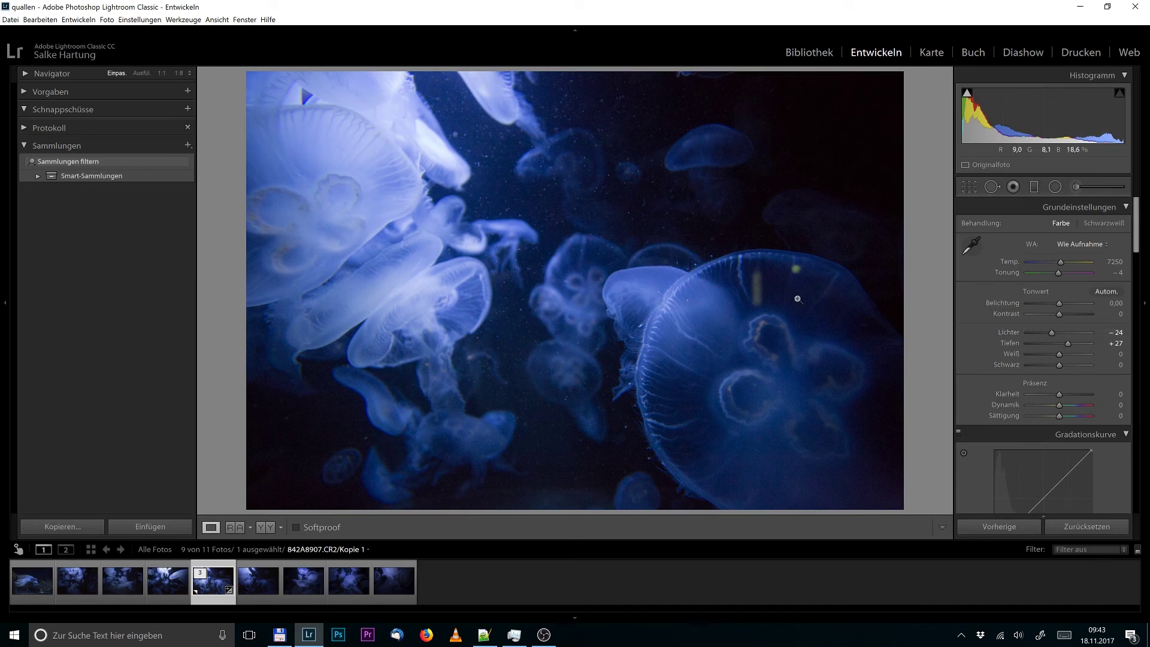
{"action": "left_click", "coordinate": [1066, 353]}
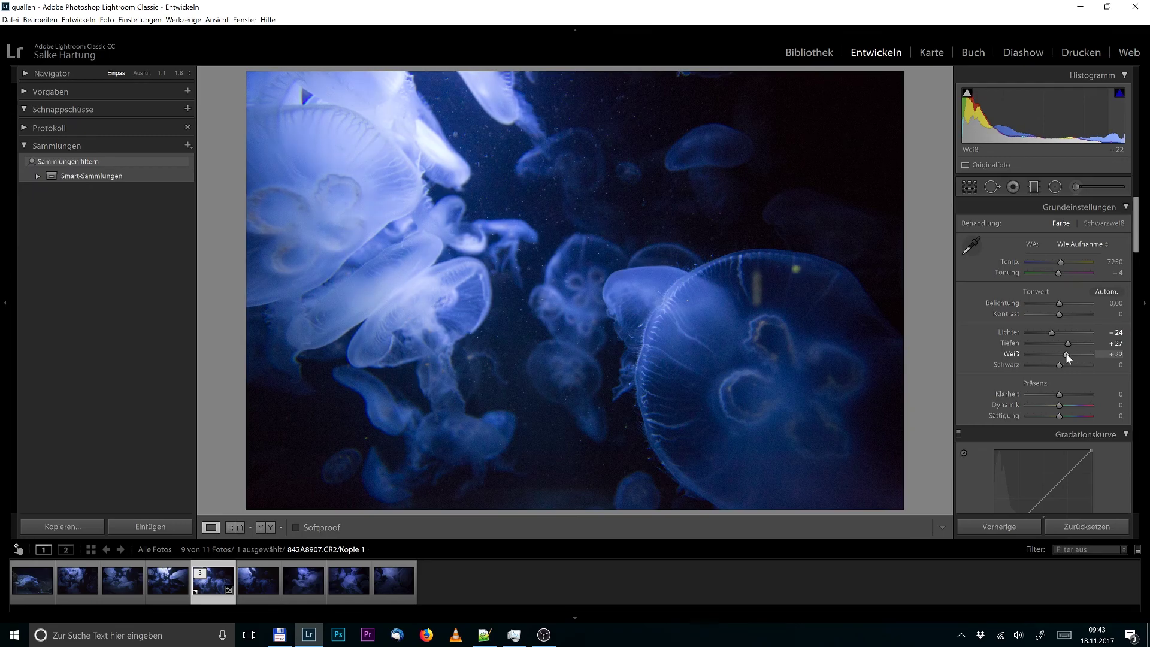
{"action": "left_click_drag", "start_coordinate": [1056, 365], "coordinate": [1057, 365]}
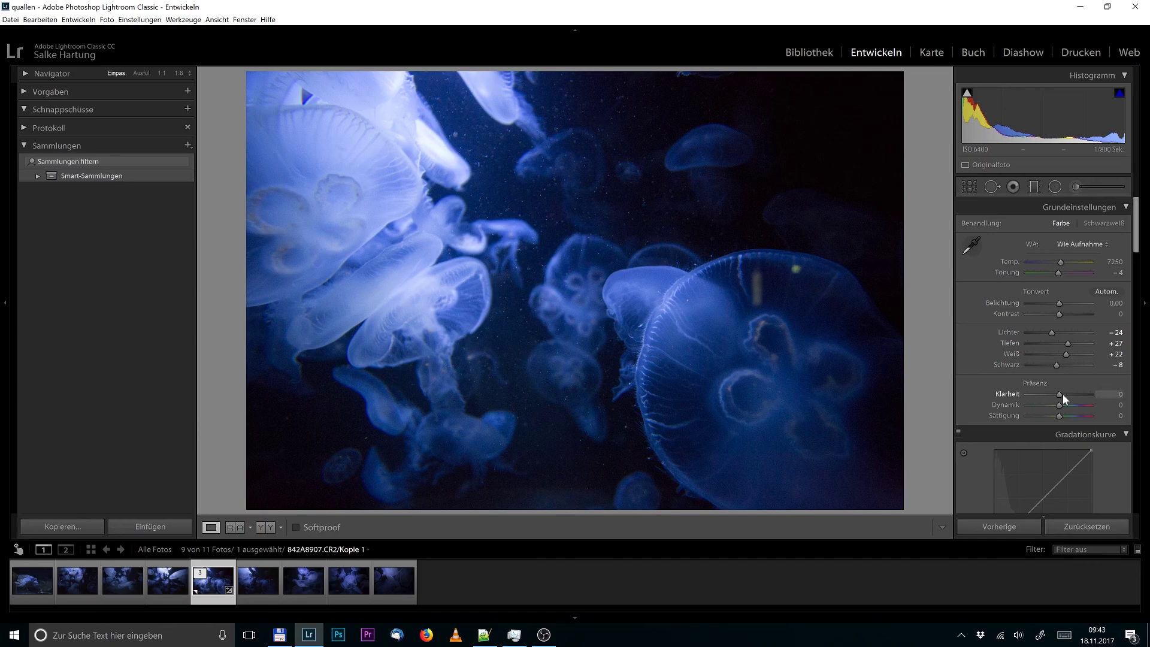
{"action": "left_click_drag", "start_coordinate": [1063, 394], "coordinate": [1065, 394]}
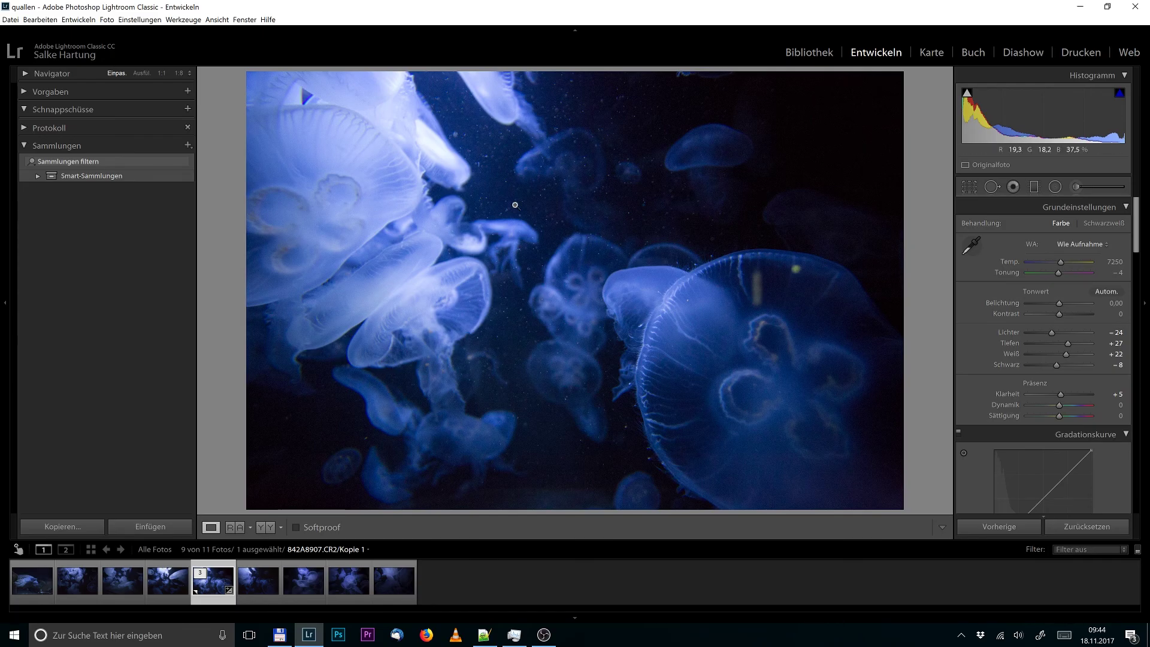
{"action": "left_click", "coordinate": [1033, 187]}
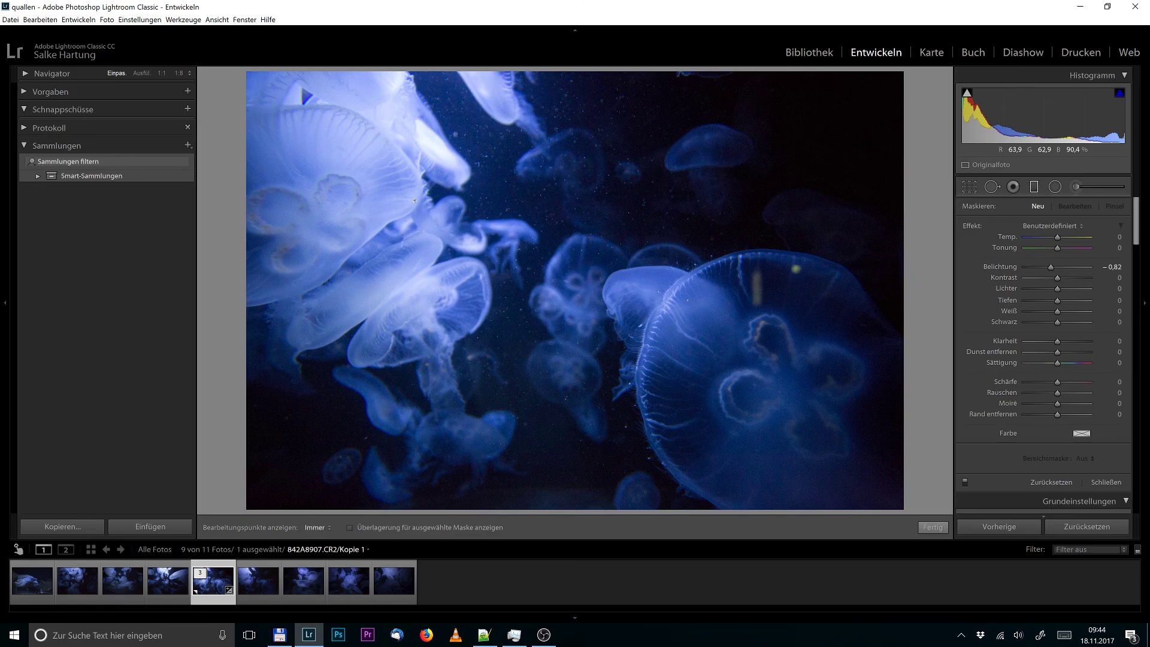
- Drag a −0.82 exposure graduated filter diagonally across the upper-left jellyfish and shift it slightly right
{"action": "mouse_move", "coordinate": [352, 179]}
{"action": "left_mouse_down"}
{"action": "mouse_move", "coordinate": [485, 274]}
{"action": "mouse_move", "coordinate": [515, 358]}
{"action": "left_mouse_up"}
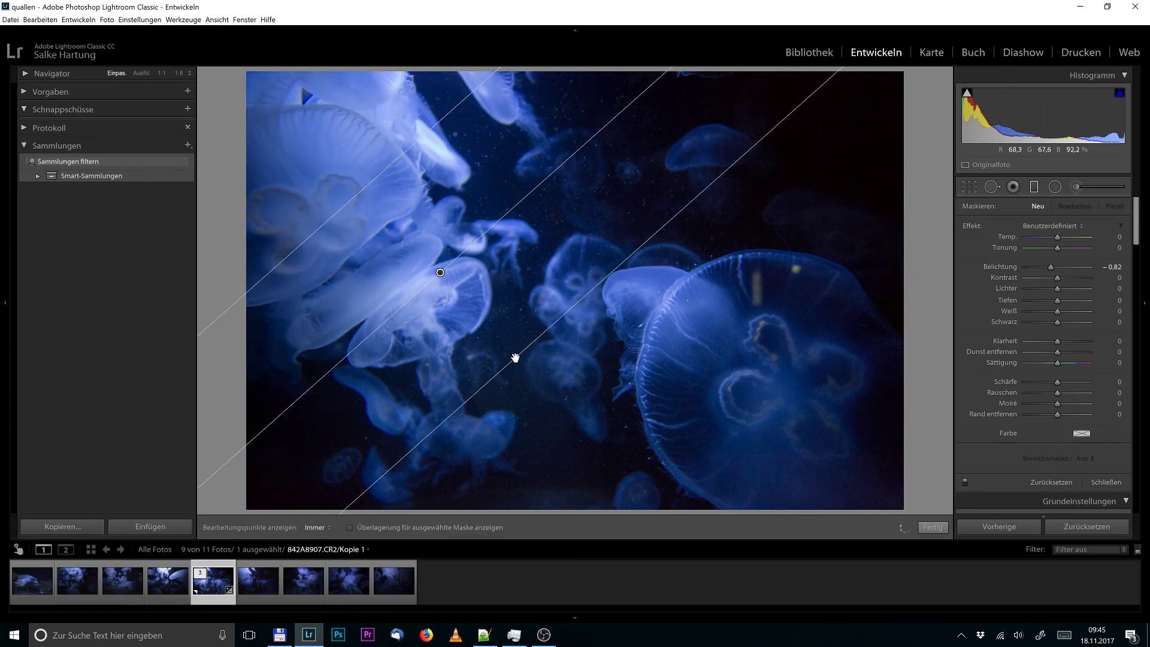
{"action": "left_click", "coordinate": [439, 273]}
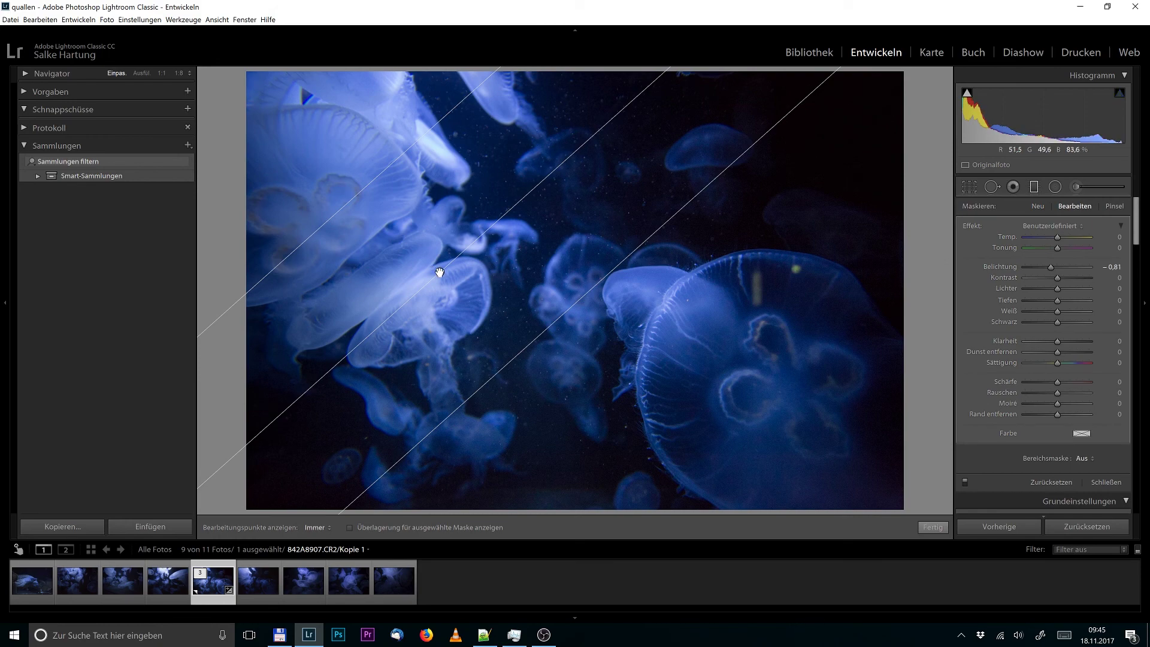
{"action": "left_click_drag", "start_coordinate": [440, 272], "coordinate": [479, 273]}
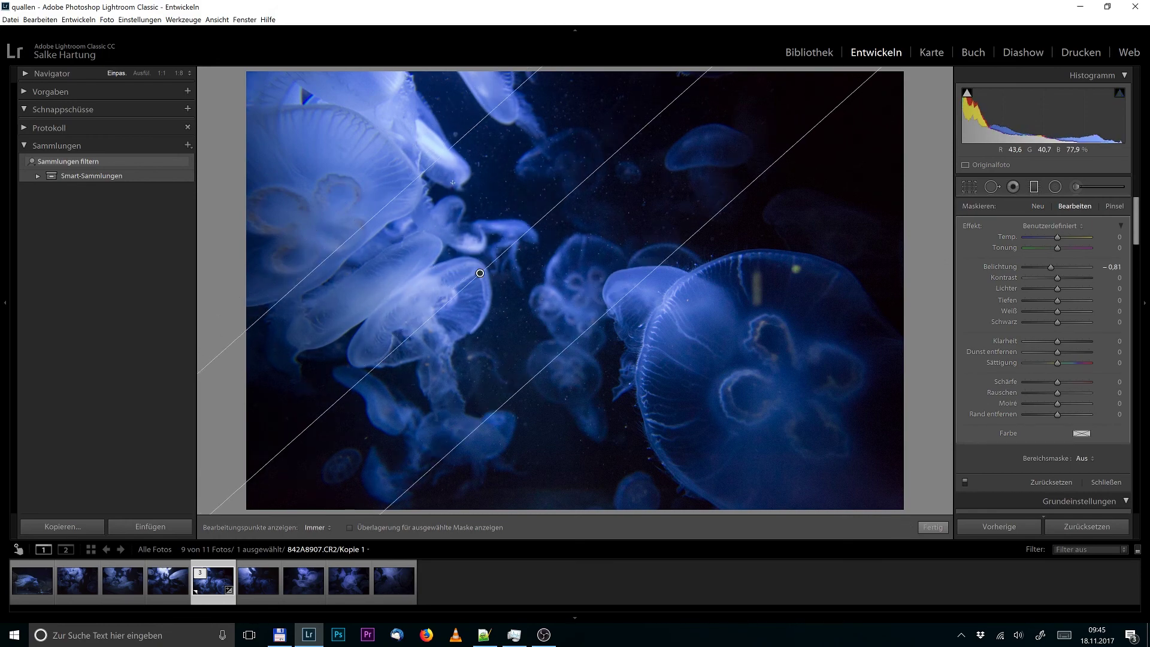
{"action": "left_click", "coordinate": [1034, 187]}
{"action": "left_click", "coordinate": [1073, 184]}
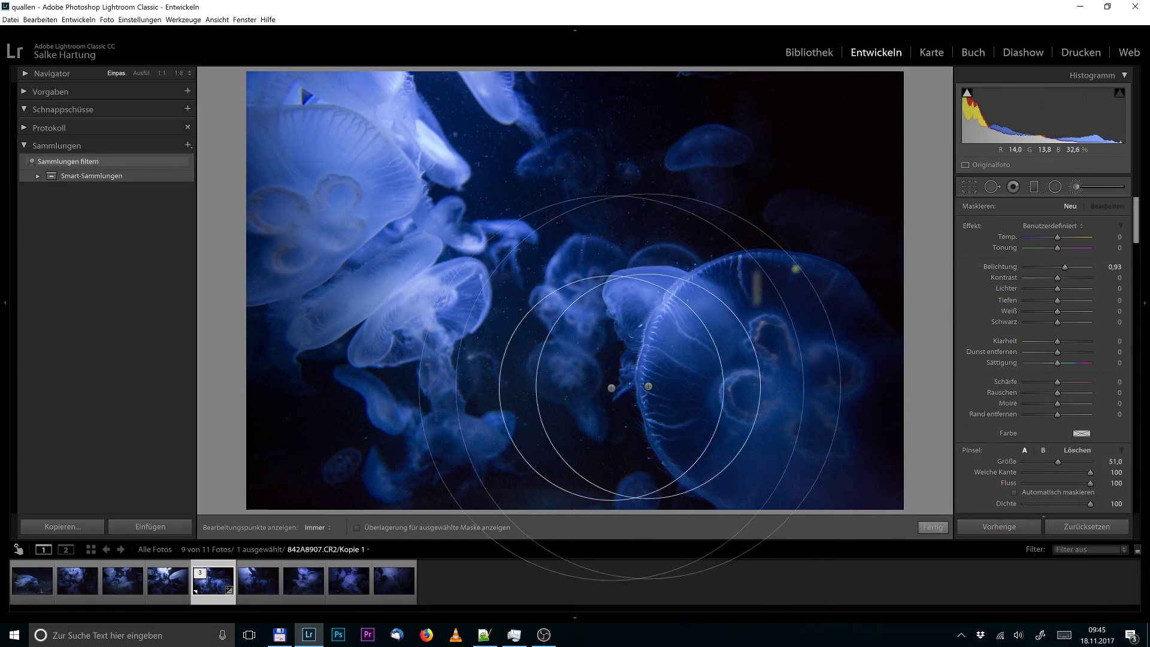
- Add a +0.93 exposure brush adjustment to the jellyfish and toggle the local adjustments off and on to compare
{"action": "left_click", "coordinate": [658, 334]}
{"action": "left_click", "coordinate": [1075, 187]}
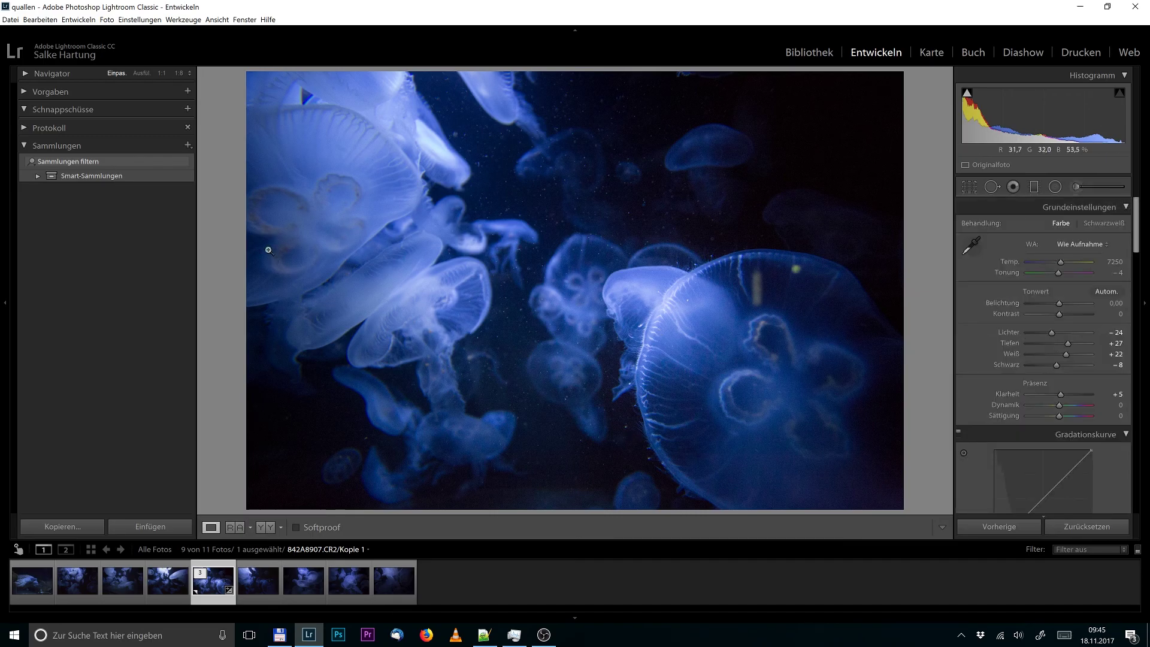
{"action": "left_click", "coordinate": [1033, 187]}
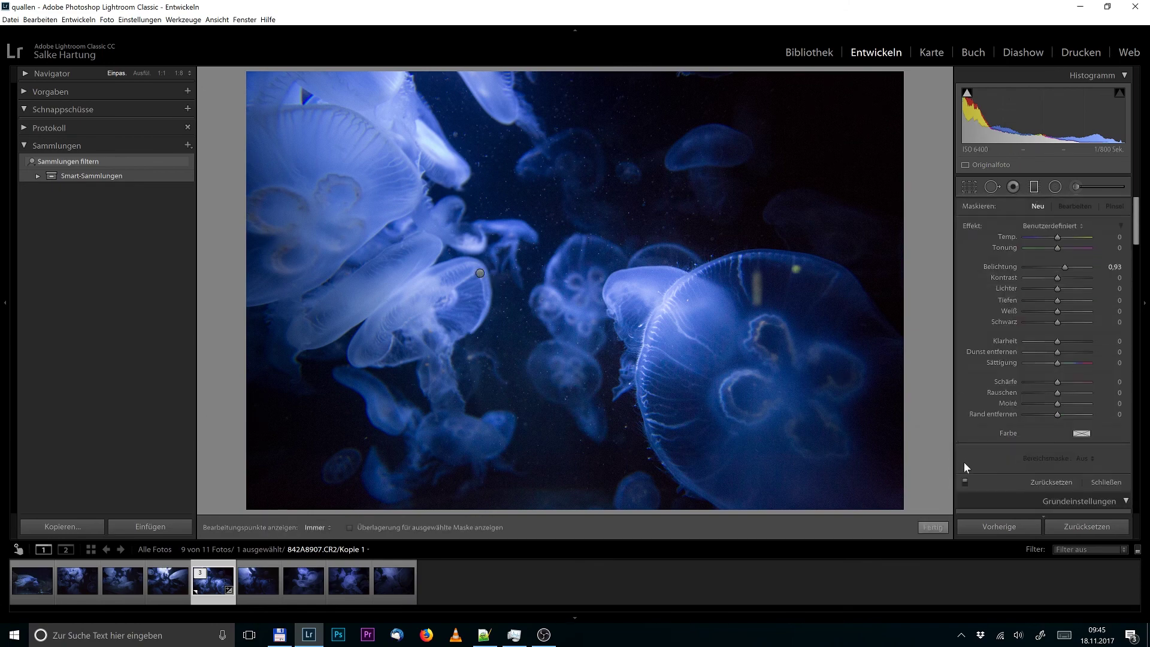
{"action": "left_click", "coordinate": [964, 483]}
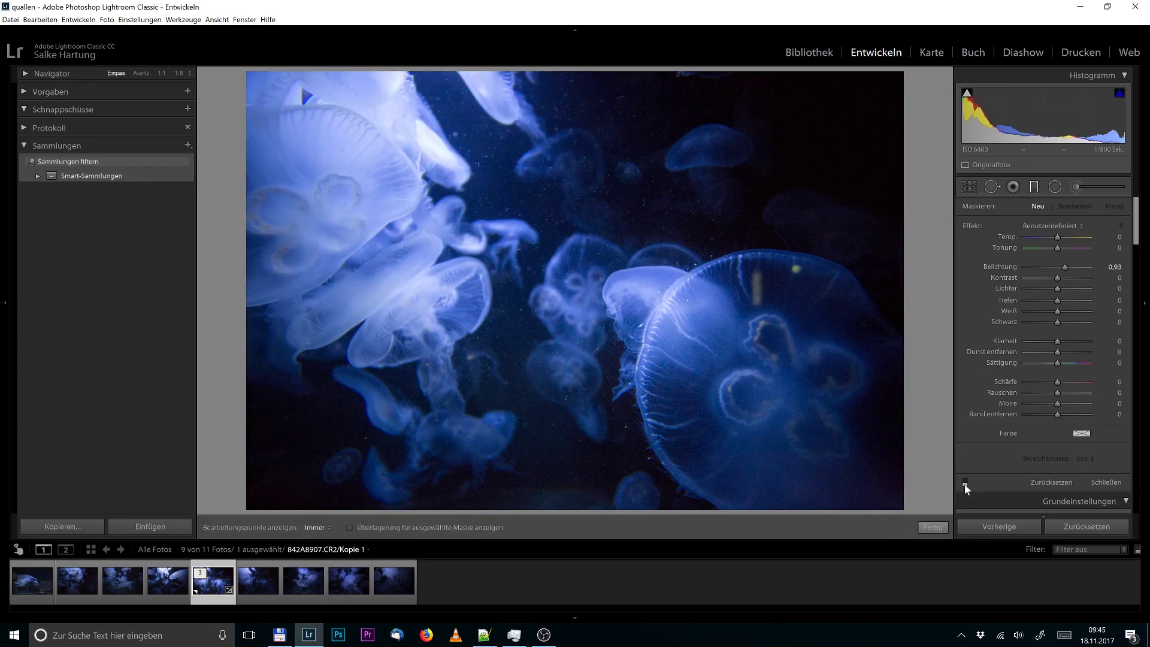
{"action": "left_click", "coordinate": [964, 483]}
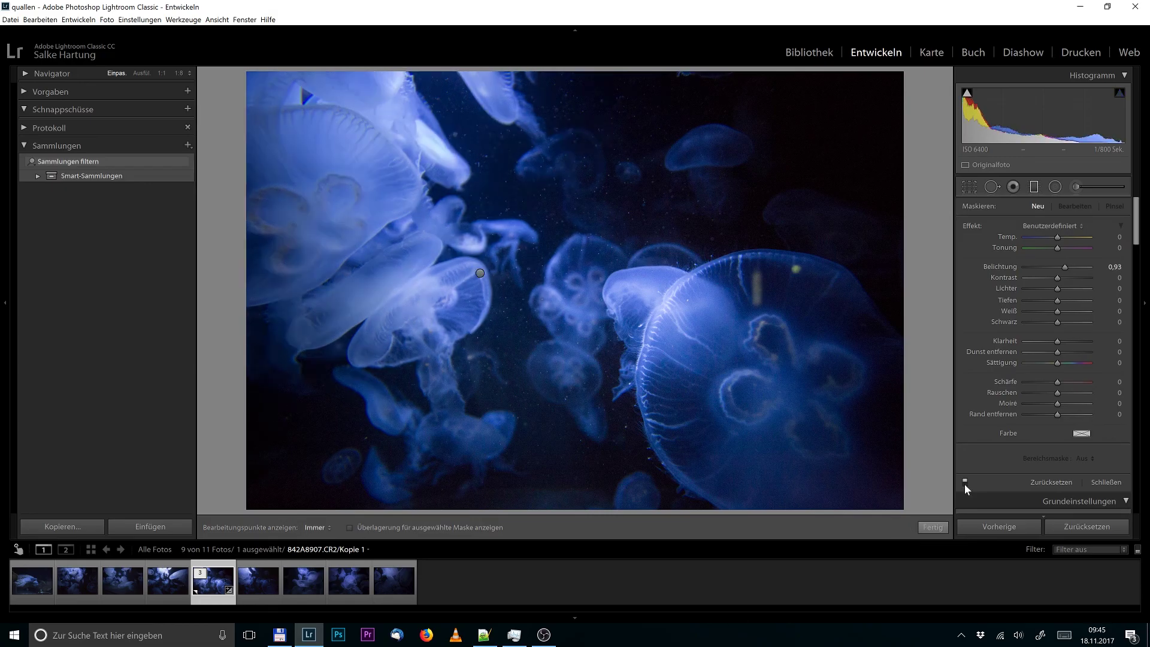
{"action": "left_click", "coordinate": [965, 483]}
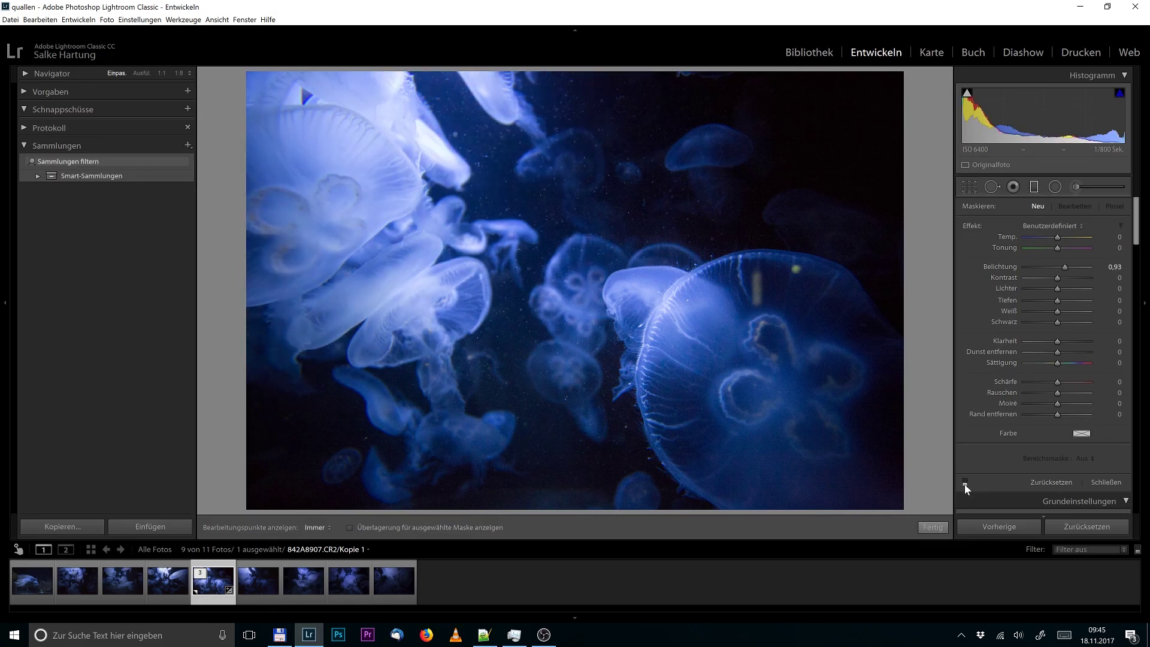
{"action": "left_click", "coordinate": [964, 483]}
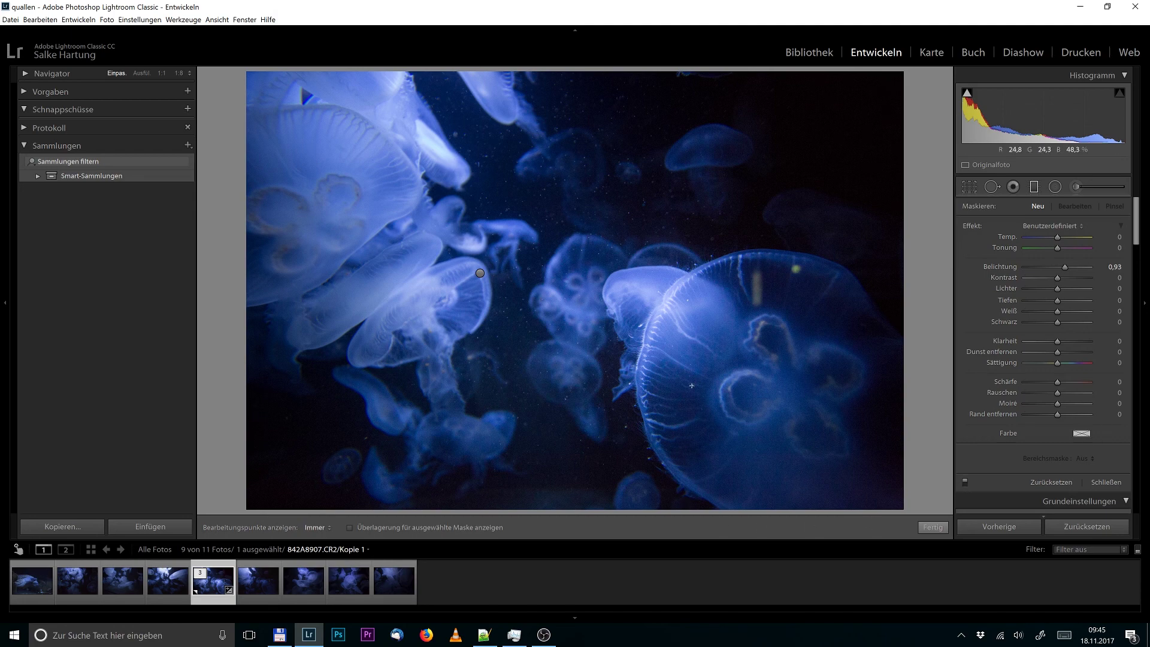
{"action": "left_click", "coordinate": [1077, 187]}
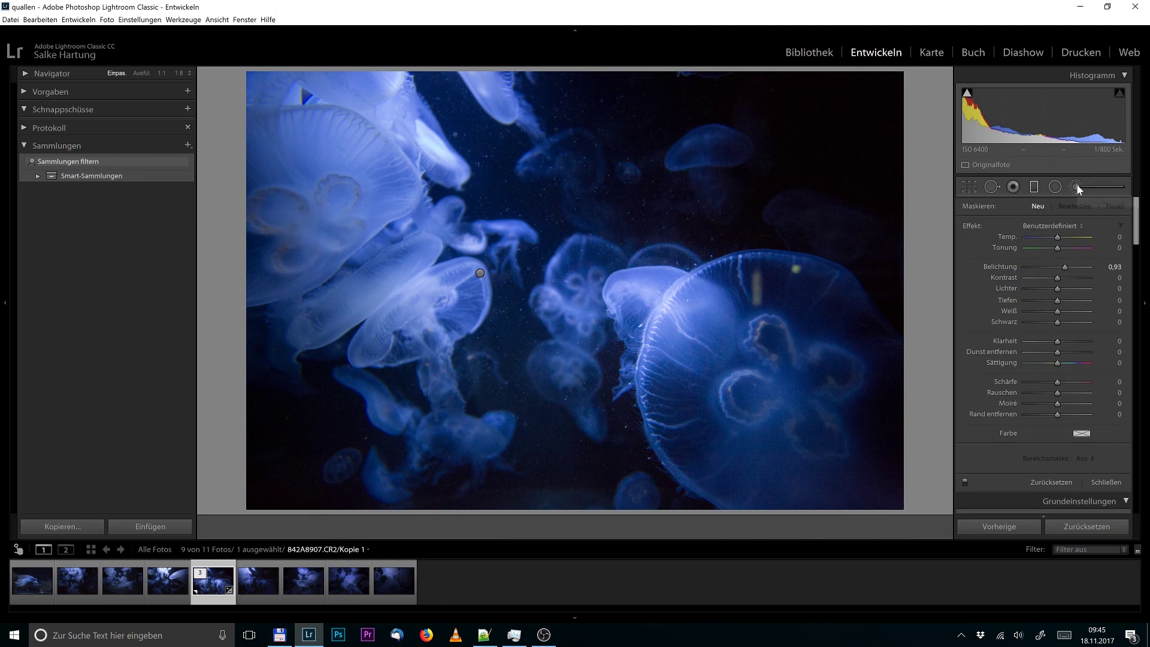
- Lower the brushed adjustment's exposure on the large jellyfish from 0.93 to 0.63
{"action": "left_click", "coordinate": [659, 336]}
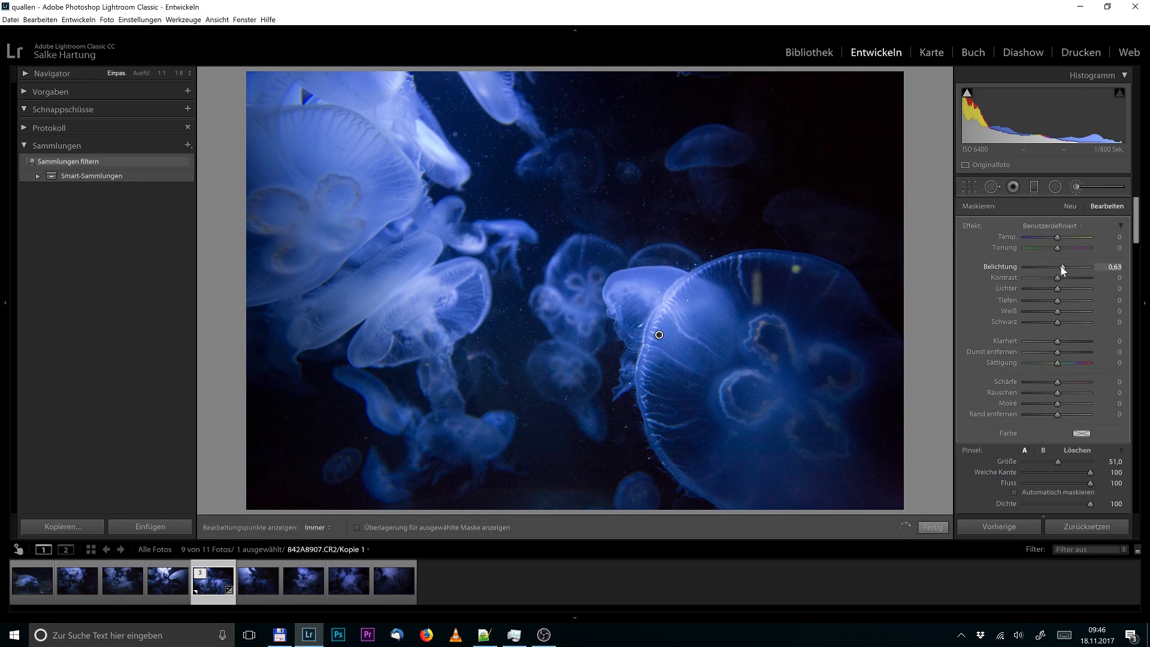
{"action": "left_click", "coordinate": [1076, 187]}
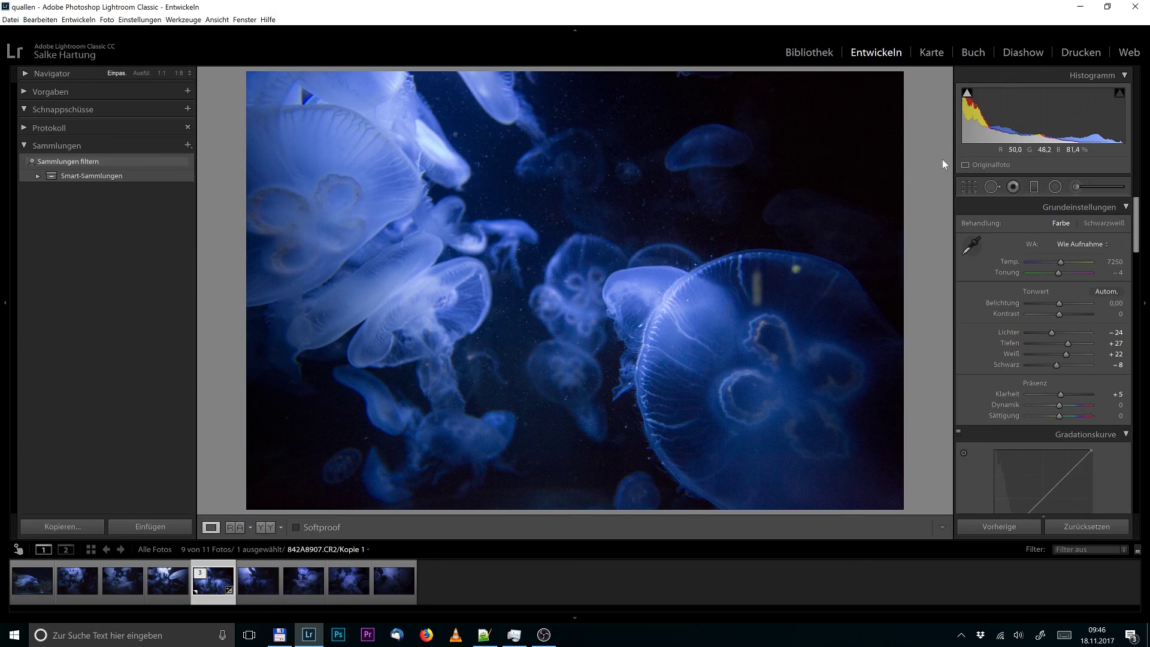
{"action": "left_click", "coordinate": [1077, 186]}
{"action": "left_click", "coordinate": [177, 365]}
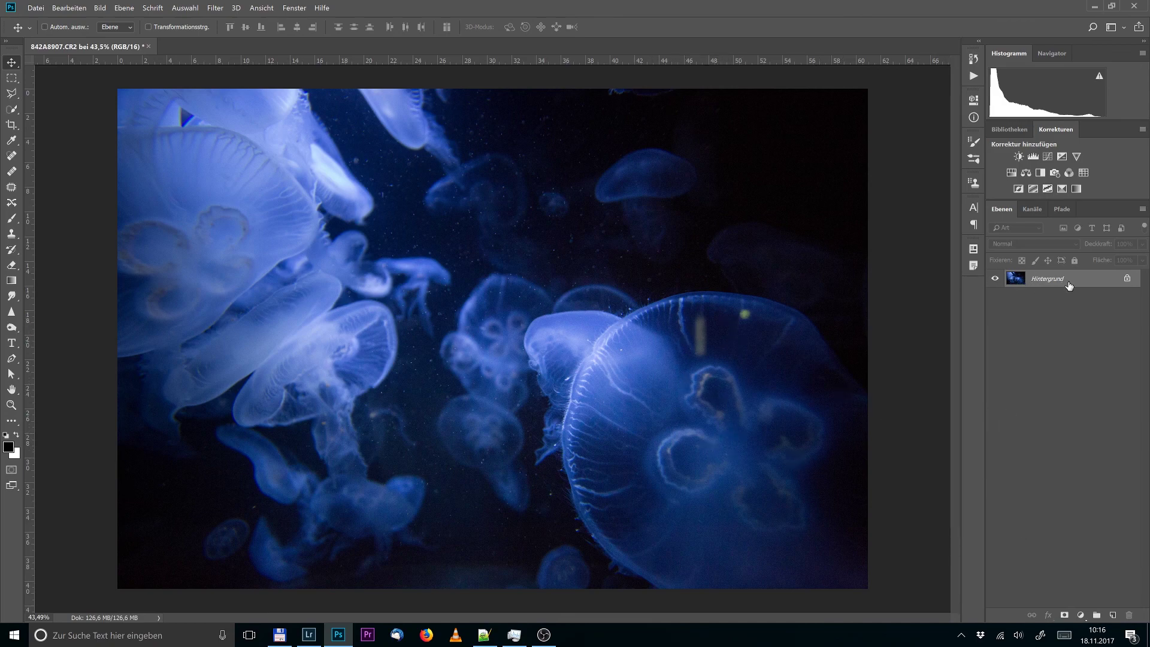
- Add a new empty layer, Ebene 1, above the Hintergrund layer
{"action": "left_click", "coordinate": [1113, 615]}
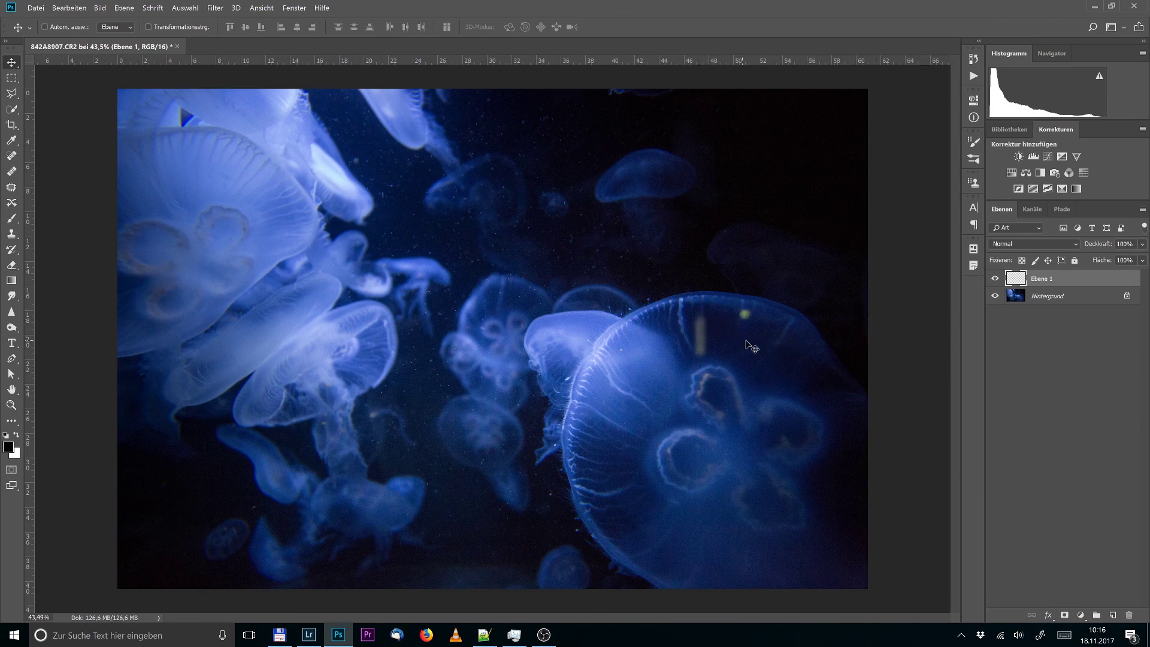
- Heal the vertical streak on the large jellyfish's bell with the Spot Healing Brush
{"action": "left_click", "coordinate": [7, 157]}
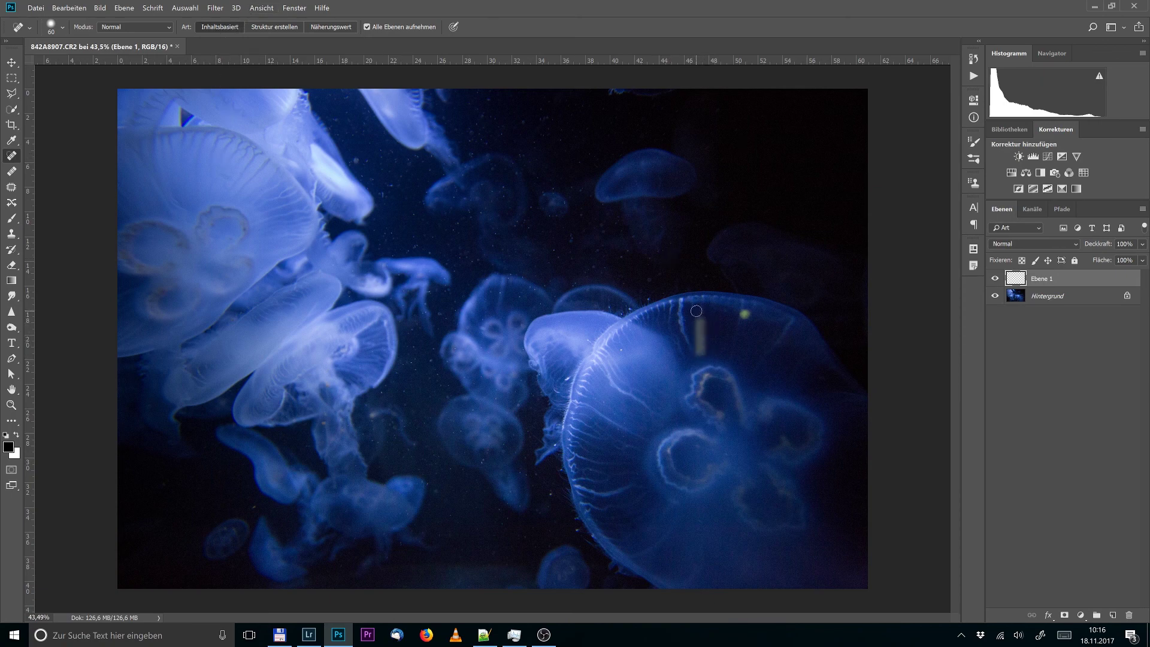
{"action": "left_click_drag", "start_coordinate": [696, 319], "coordinate": [705, 354]}
{"action": "mouse_move", "coordinate": [705, 340]}
{"action": "left_mouse_down"}
{"action": "mouse_move", "coordinate": [695, 329]}
{"action": "mouse_move", "coordinate": [699, 340]}
{"action": "left_mouse_up"}
- Heal the yellow speck and leftover dark patches on the bell, then stamp a merged copy on top
{"action": "left_click_drag", "start_coordinate": [745, 317], "coordinate": [747, 317]}
{"action": "left_click", "coordinate": [749, 314]}
{"action": "left_click_drag", "start_coordinate": [750, 314], "coordinate": [740, 311]}
{"action": "key", "text": "ctrl+minus"}
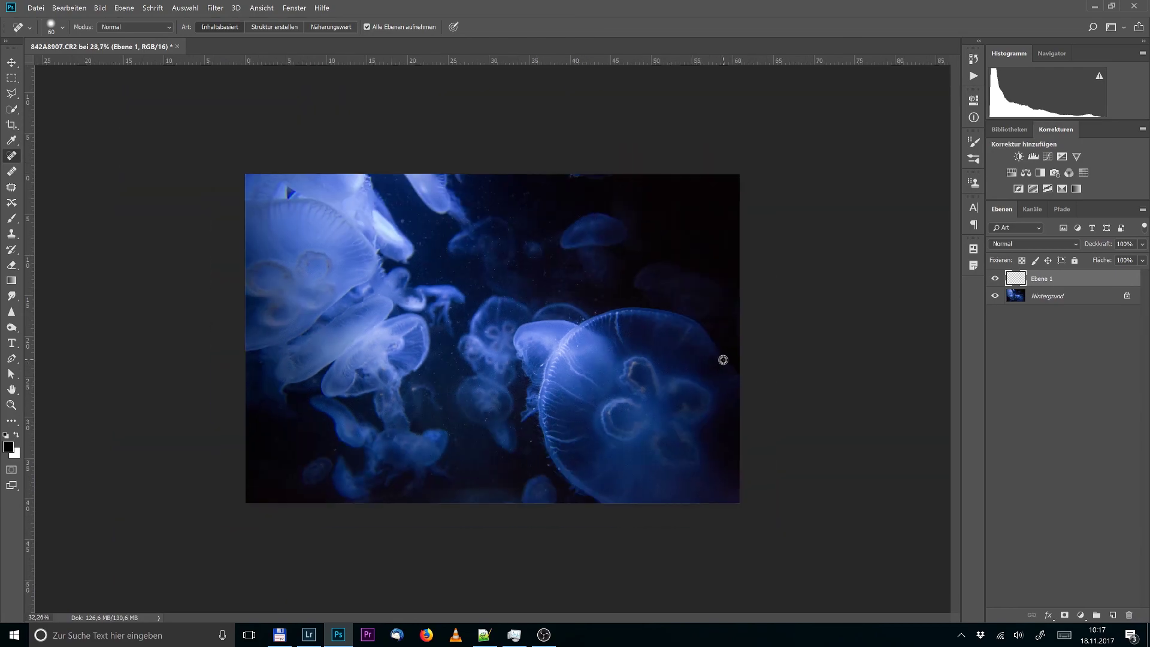
{"action": "key", "text": "ctrl+plus"}
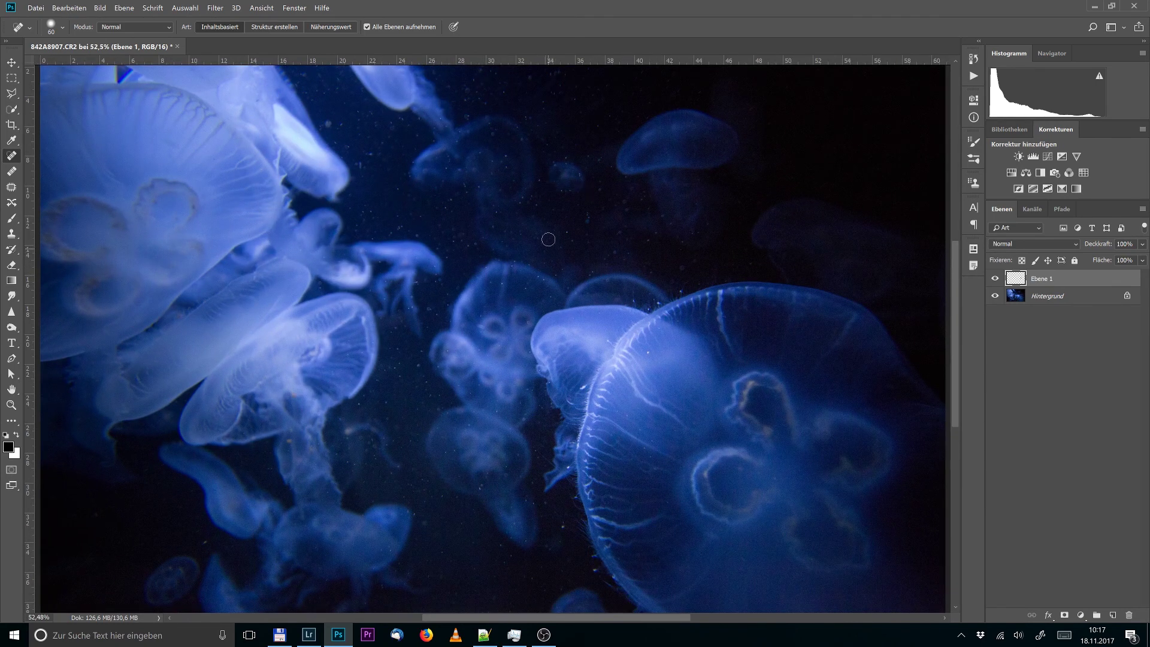
{"action": "scroll", "coordinate": [547, 236], "scroll_direction": "up", "scroll_amount": 3}
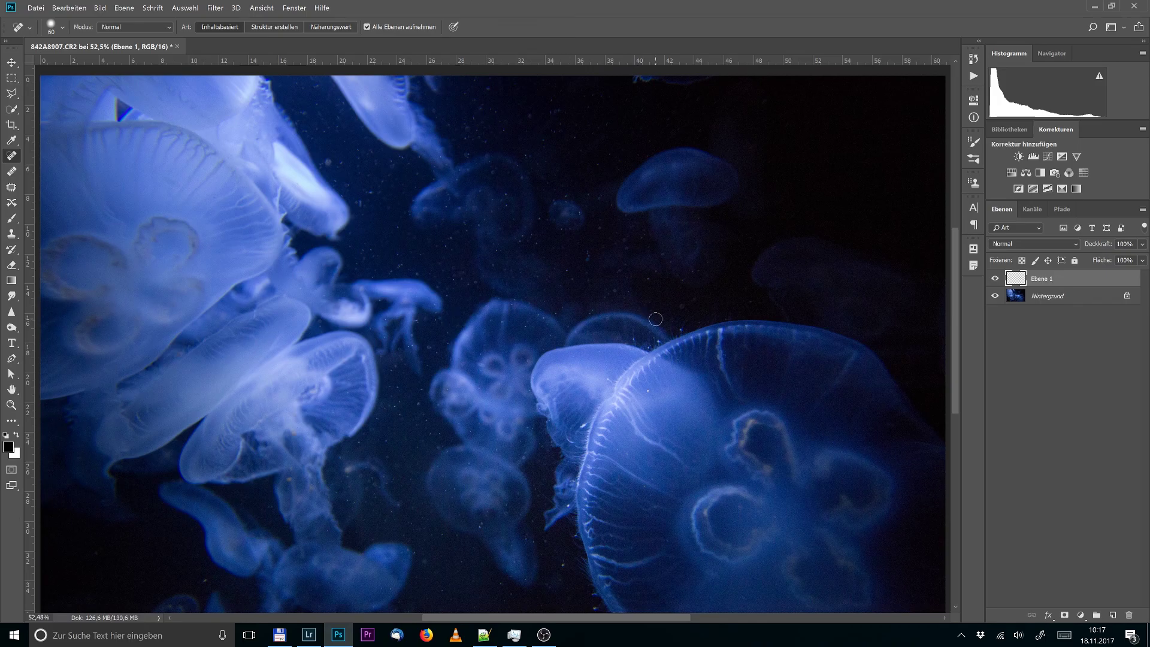
{"action": "scroll", "coordinate": [645, 309], "scroll_direction": "down", "scroll_amount": 5}
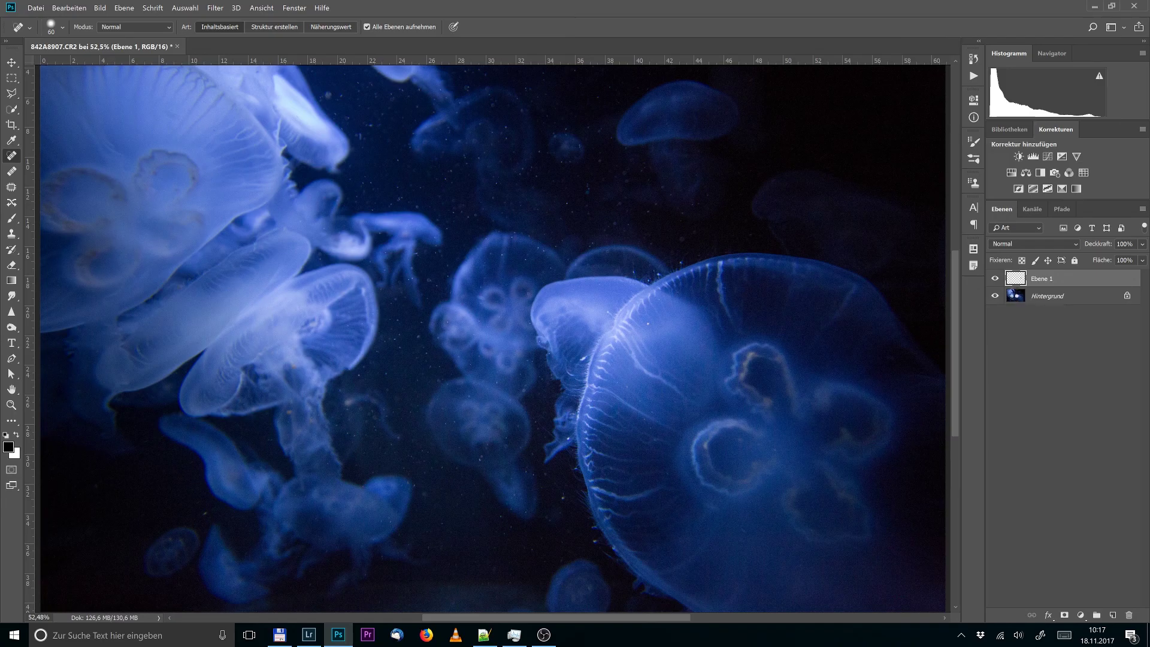
{"action": "key", "text": "ctrl+shift+alt+e"}
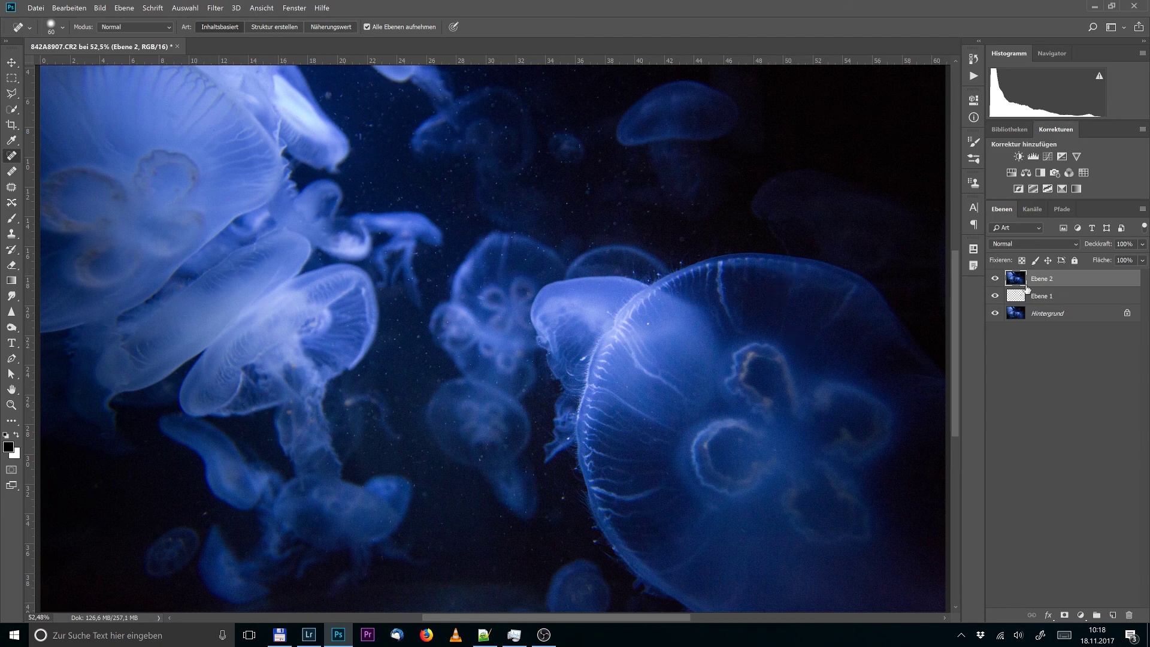
- Zoom out to view the whole stamped Ebene 2 image
{"action": "scroll", "coordinate": [527, 228], "scroll_direction": "down", "scroll_amount": 1}
{"action": "scroll", "coordinate": [526, 228], "scroll_direction": "down", "scroll_amount": 1}
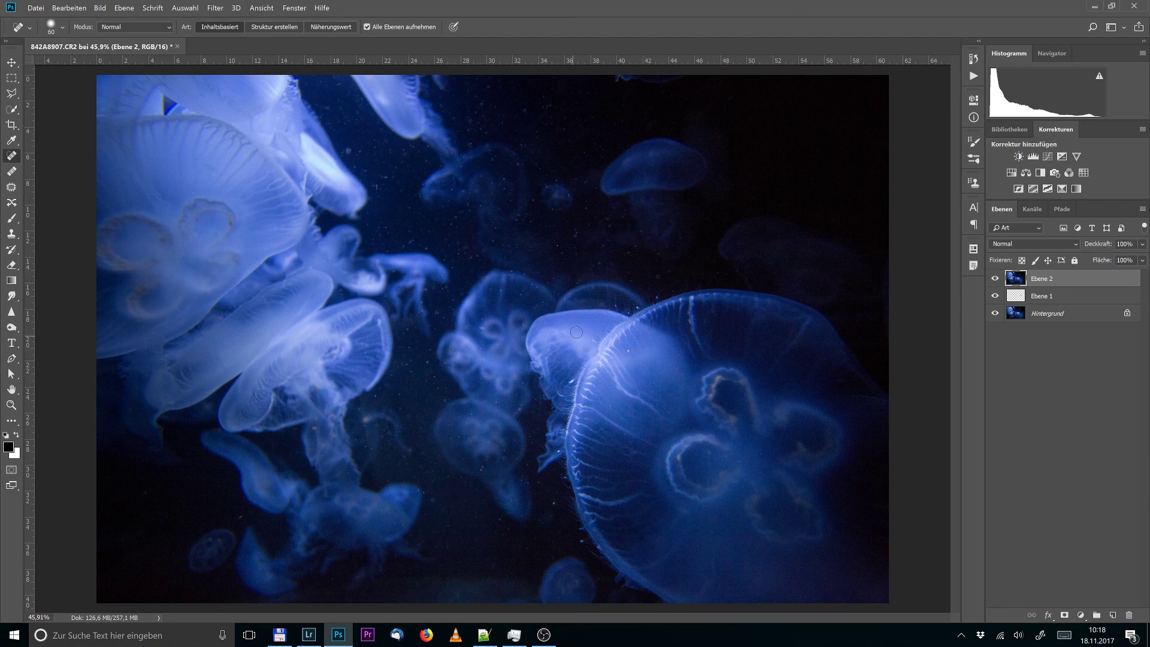
{"action": "left_click", "coordinate": [215, 7]}
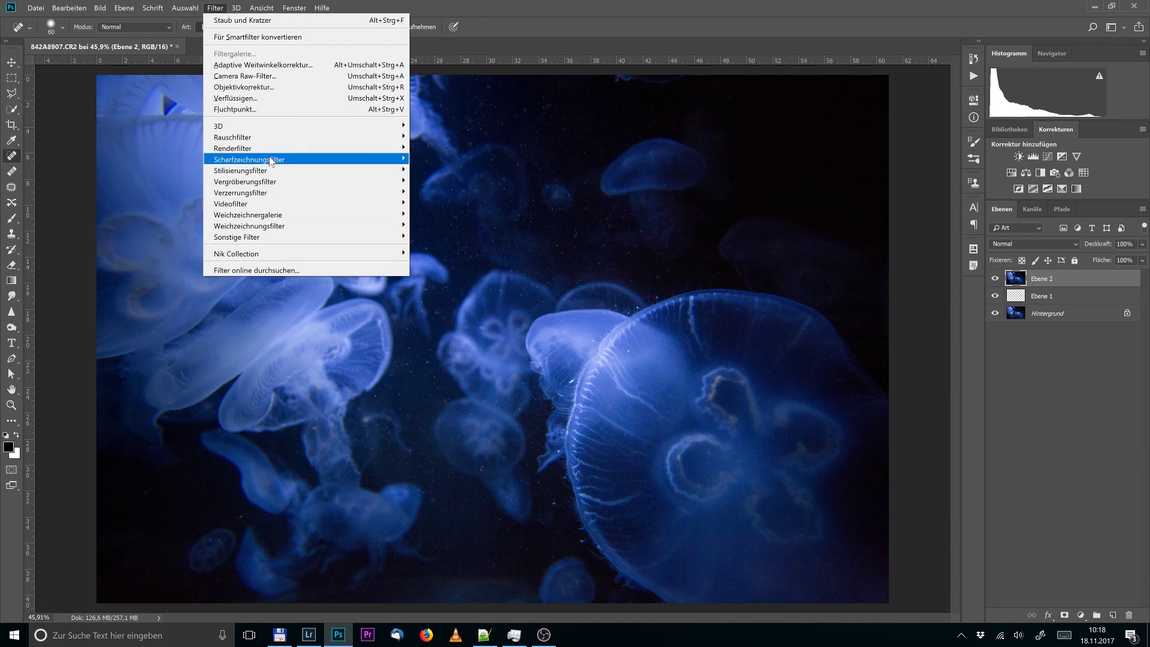
{"action": "mouse_move", "coordinate": [270, 137]}
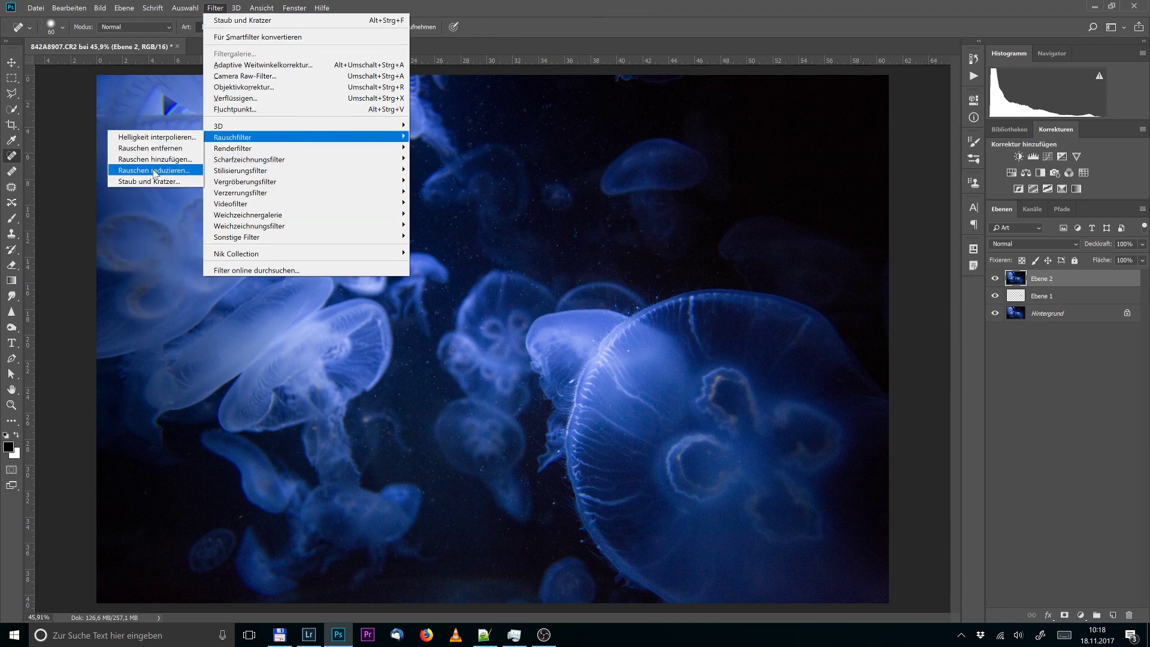
- Apply the Staub und Kratzer filter to Ebene 2 with radius 19 and threshold 10
{"action": "left_click", "coordinate": [154, 172]}
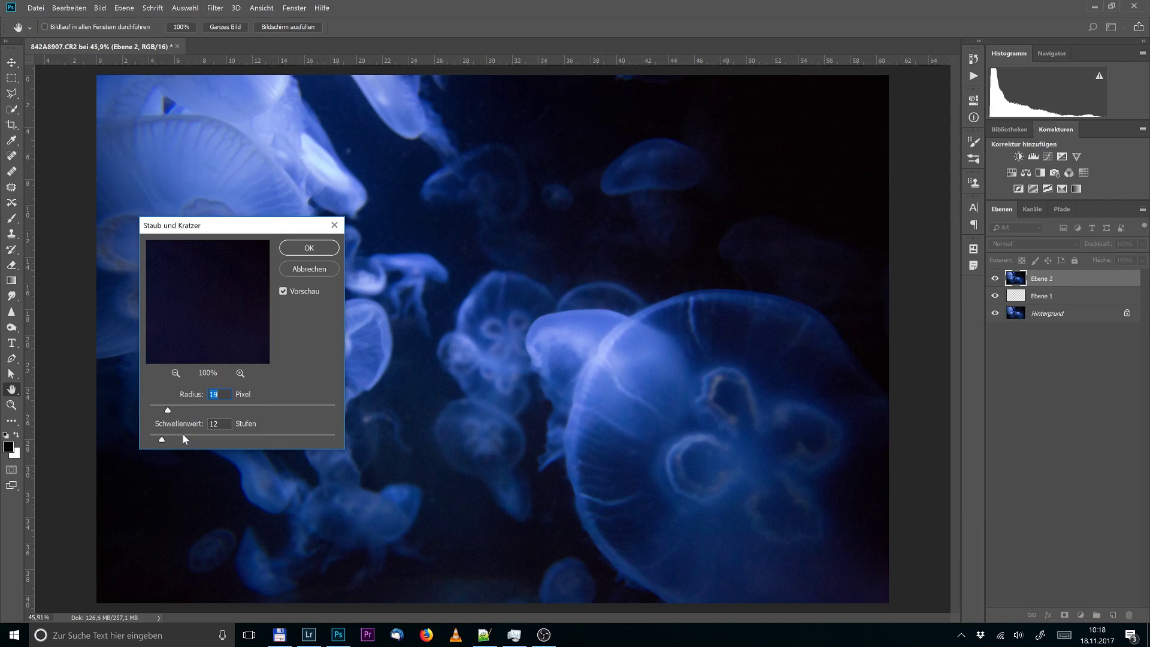
{"action": "left_click_drag", "start_coordinate": [183, 436], "coordinate": [223, 438]}
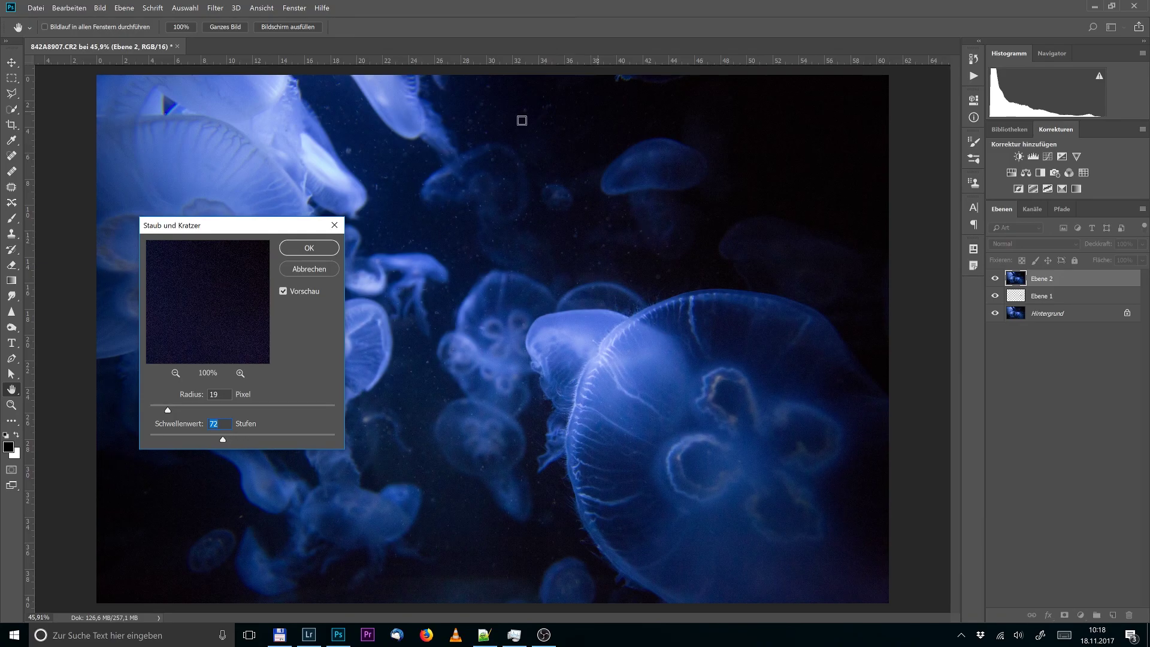
{"action": "left_click", "coordinate": [165, 439]}
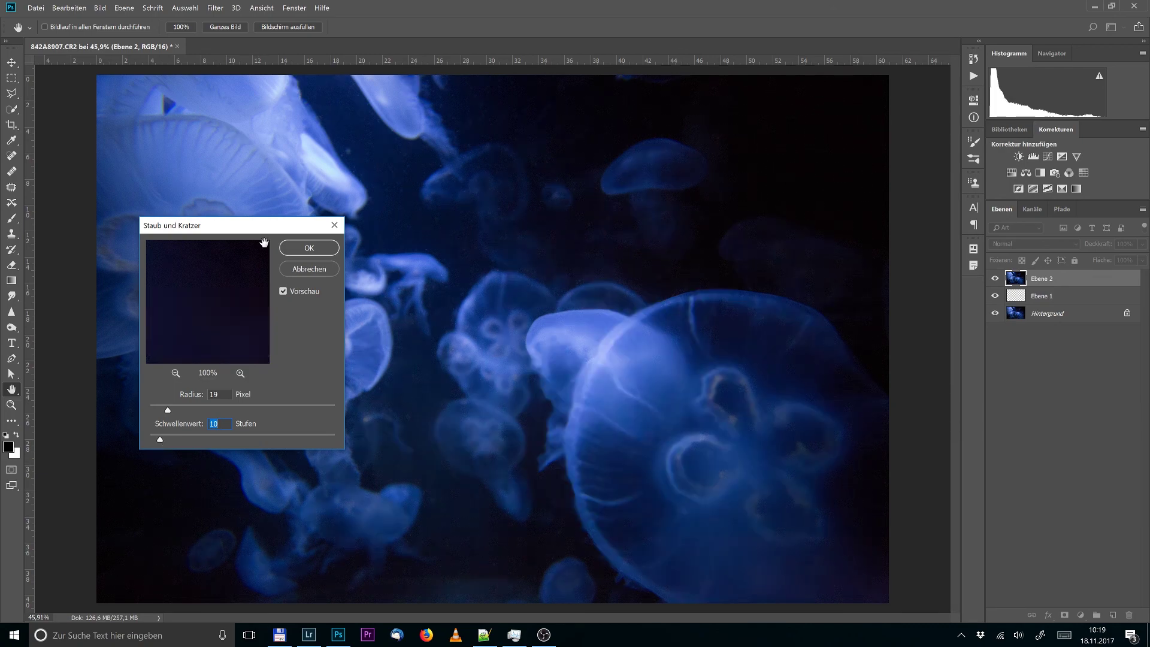
{"action": "left_click", "coordinate": [321, 249]}
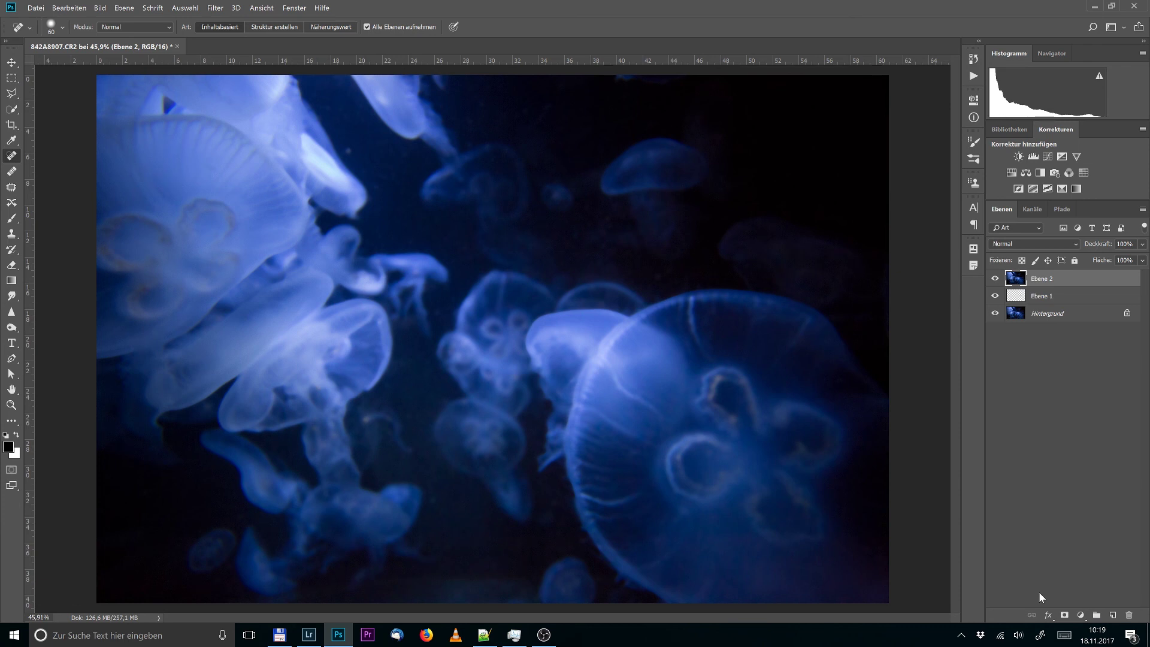
- Add a layer mask to Ebene 2 and paint black along the big jellyfish's left edge and upper rim
{"action": "left_click", "coordinate": [1064, 614]}
{"action": "key", "text": "b"}
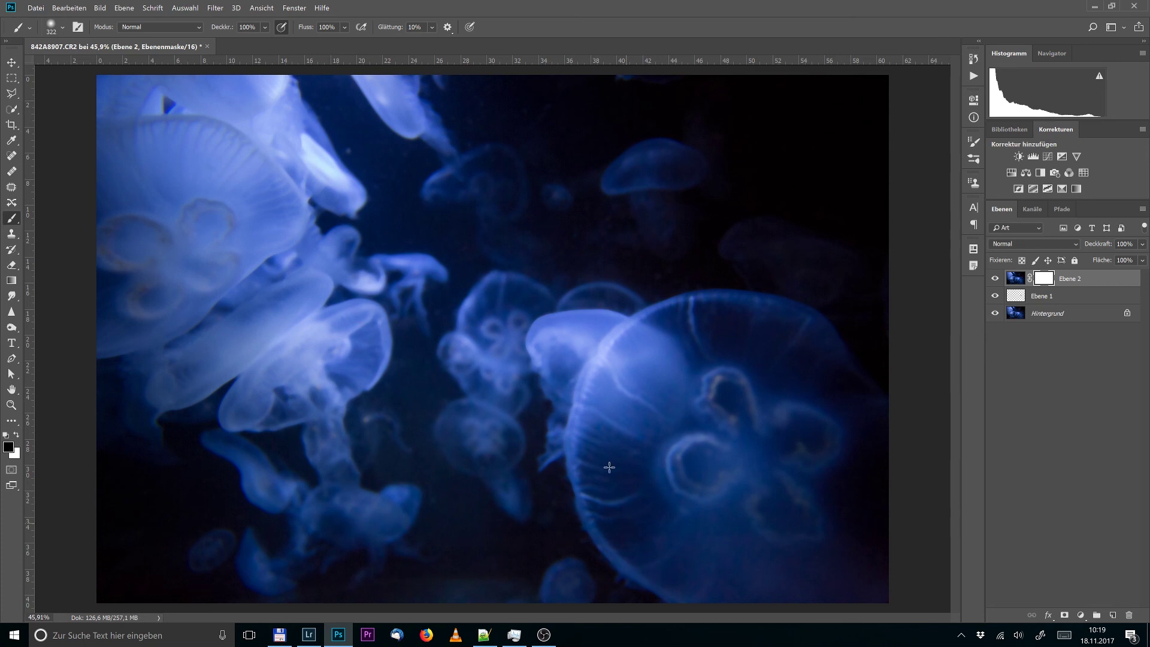
{"action": "left_click_drag", "start_coordinate": [609, 467], "coordinate": [594, 346]}
{"action": "left_click_drag", "start_coordinate": [594, 346], "coordinate": [693, 302]}
- Mask out the smoothing over the remaining jellyfish, restoring the middle jellyfish's ring detail
{"action": "left_click_drag", "start_coordinate": [737, 560], "coordinate": [659, 389]}
{"action": "left_click_drag", "start_coordinate": [342, 472], "coordinate": [361, 332]}
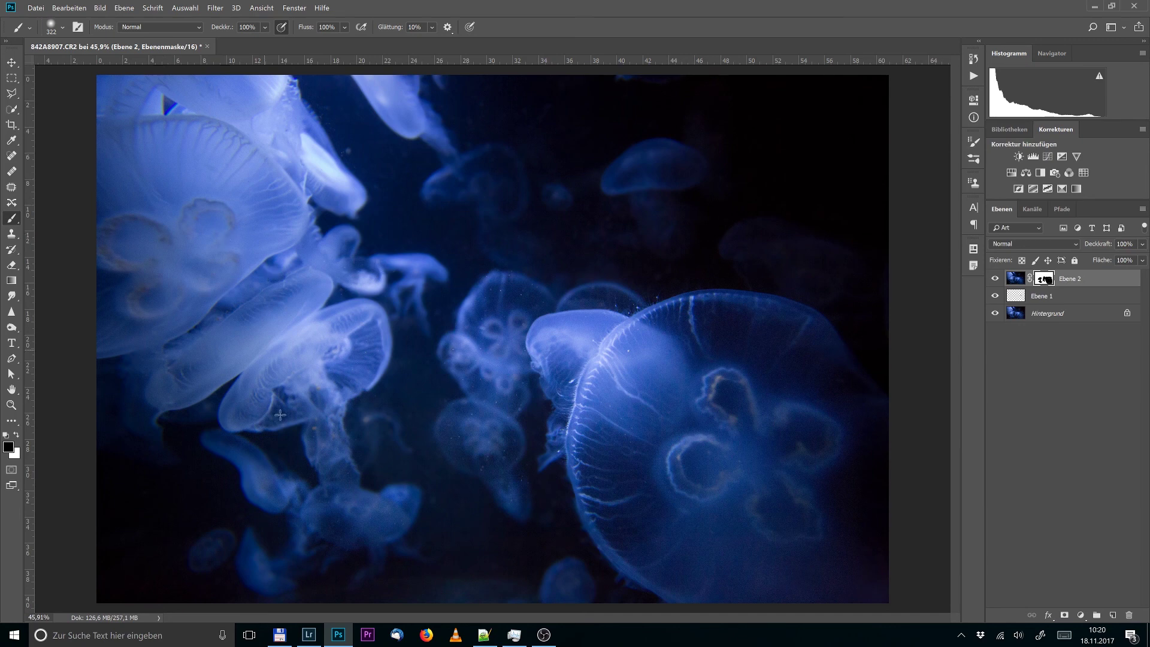
{"action": "left_click_drag", "start_coordinate": [431, 200], "coordinate": [498, 194]}
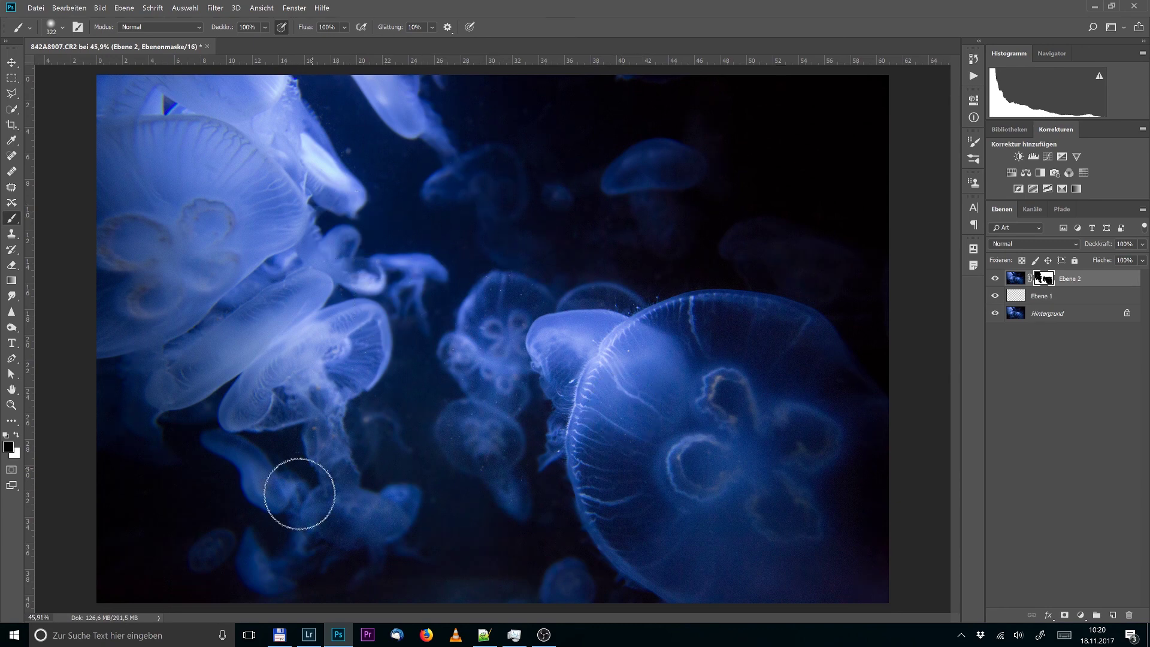
{"action": "left_click", "coordinate": [515, 351]}
{"action": "key", "text": "Caps_Lock"}
- Add a new layer and spot-heal specks on and below the central jellyfish
{"action": "left_click", "coordinate": [1112, 613]}
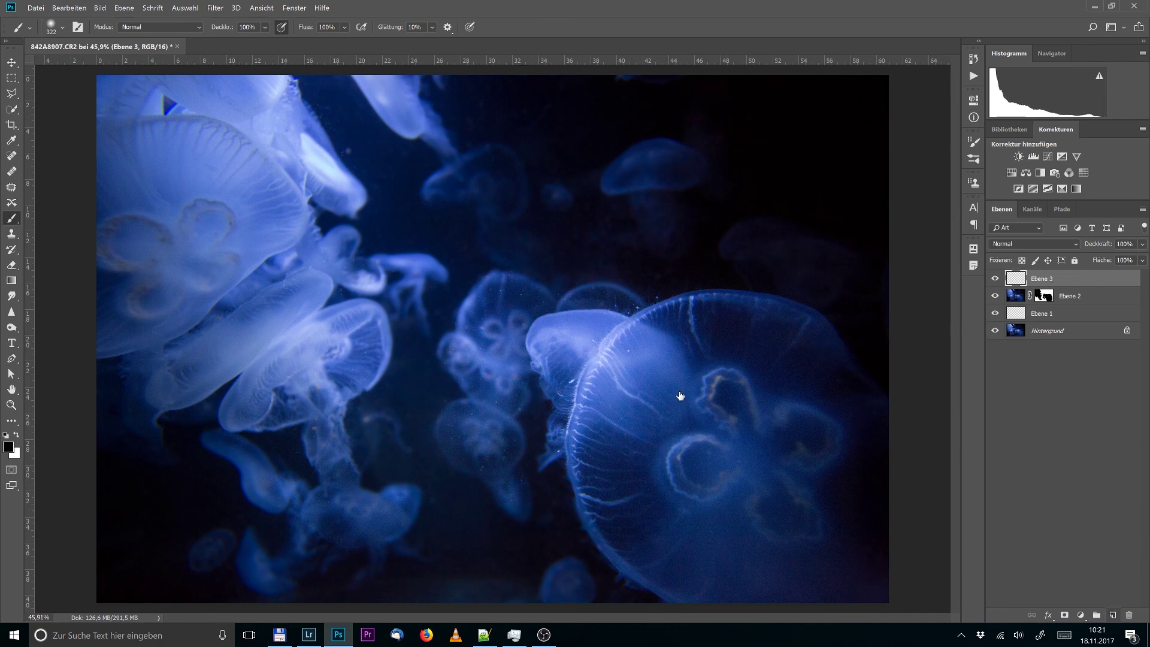
{"action": "left_click", "coordinate": [10, 157]}
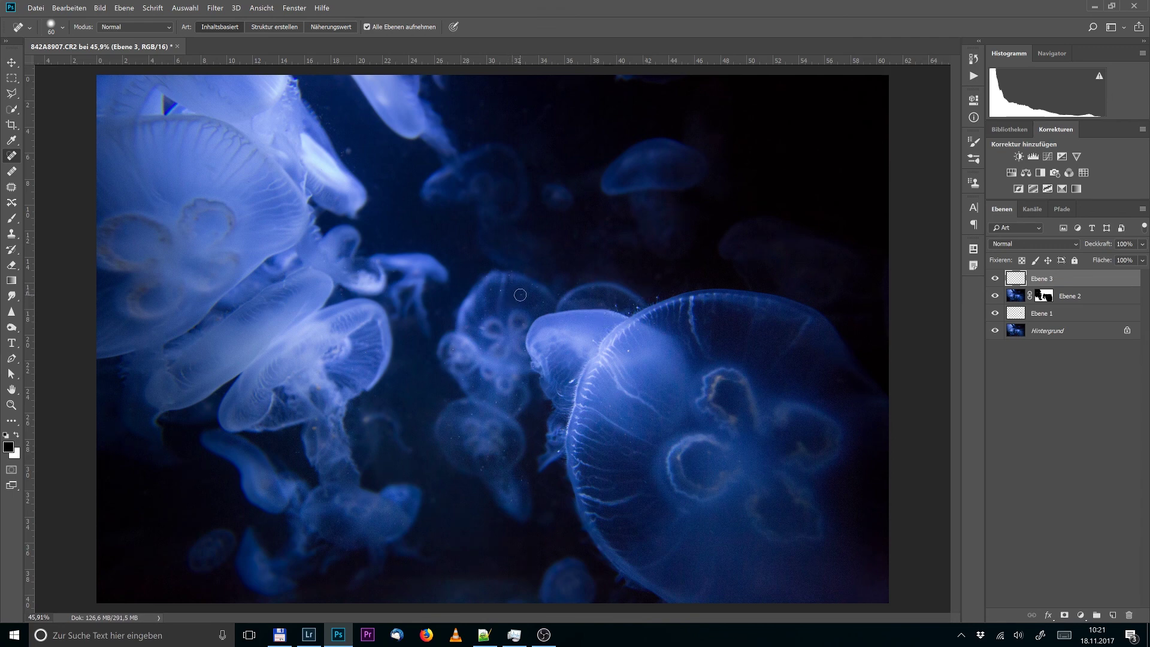
{"action": "left_click", "coordinate": [627, 350]}
{"action": "left_click", "coordinate": [497, 290]}
{"action": "left_click", "coordinate": [495, 402]}
{"action": "left_click", "coordinate": [473, 415]}
- Heal three more dark specks, then group Ebene 3, 2 and 1 into Gruppe 1
{"action": "scroll", "coordinate": [517, 396], "scroll_direction": "up", "scroll_amount": 2}
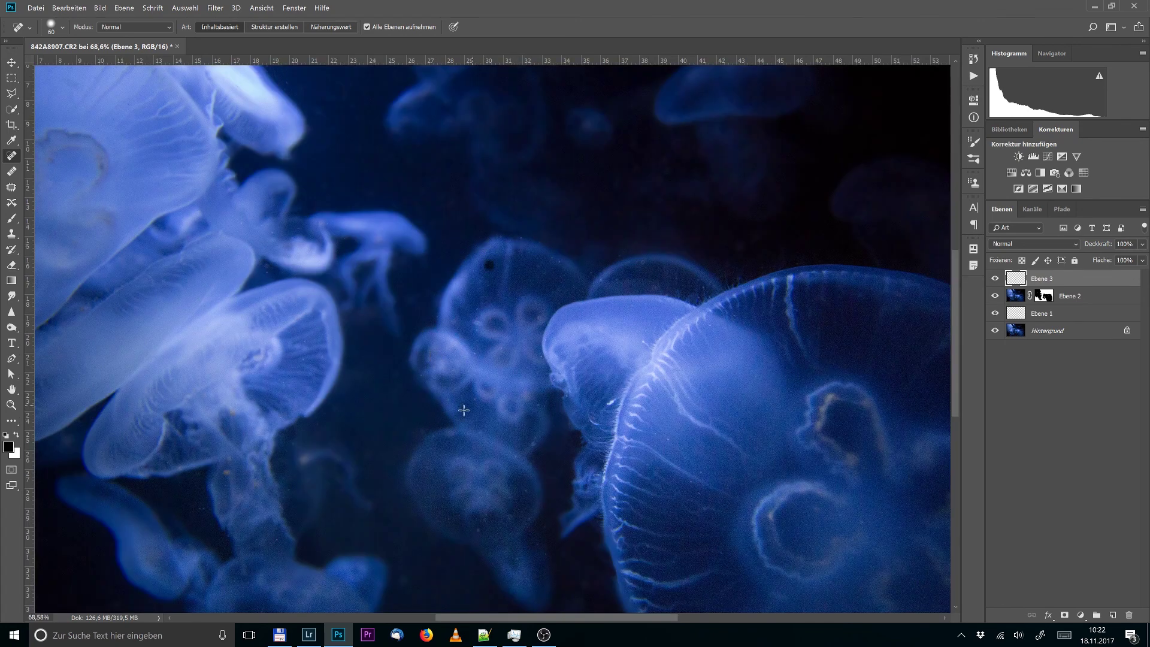
{"action": "left_click", "coordinate": [689, 481]}
{"action": "left_click", "coordinate": [654, 432]}
{"action": "left_click", "coordinate": [471, 283]}
{"action": "scroll", "coordinate": [577, 272], "scroll_direction": "down", "scroll_amount": 2}
{"action": "scroll", "coordinate": [395, 233], "scroll_direction": "up", "scroll_amount": 5}
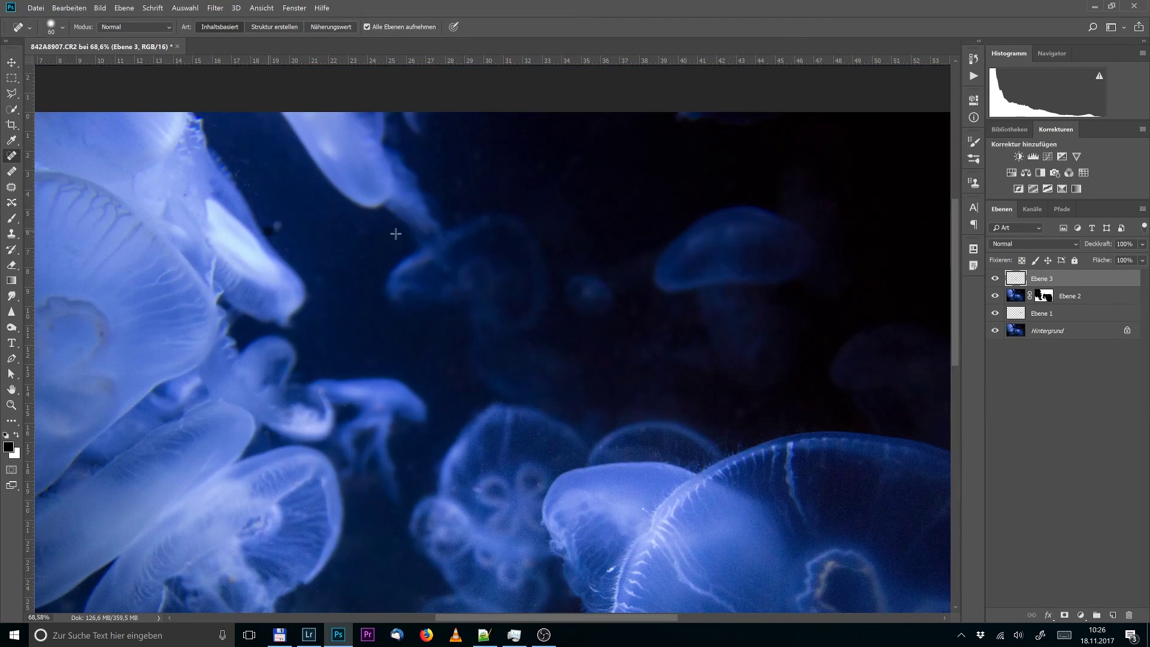
{"action": "scroll", "coordinate": [861, 353], "scroll_direction": "down", "scroll_amount": 3}
{"action": "scroll", "coordinate": [861, 353], "scroll_direction": "down", "scroll_amount": 3}
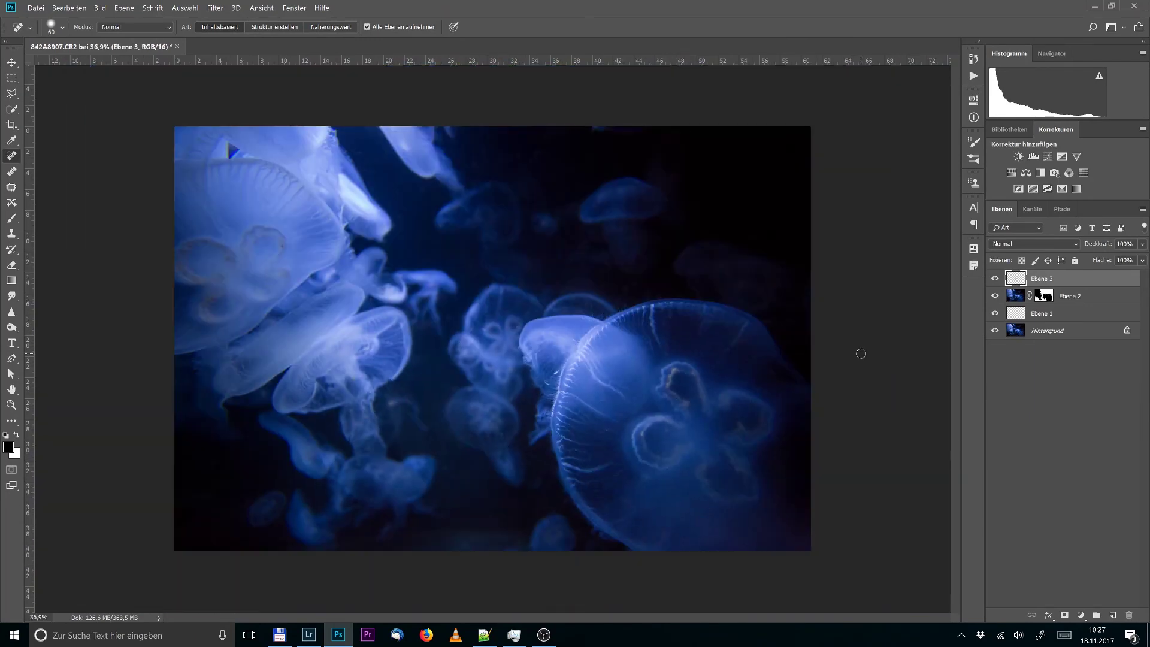
{"action": "left_click", "coordinate": [1040, 320], "text": "shift"}
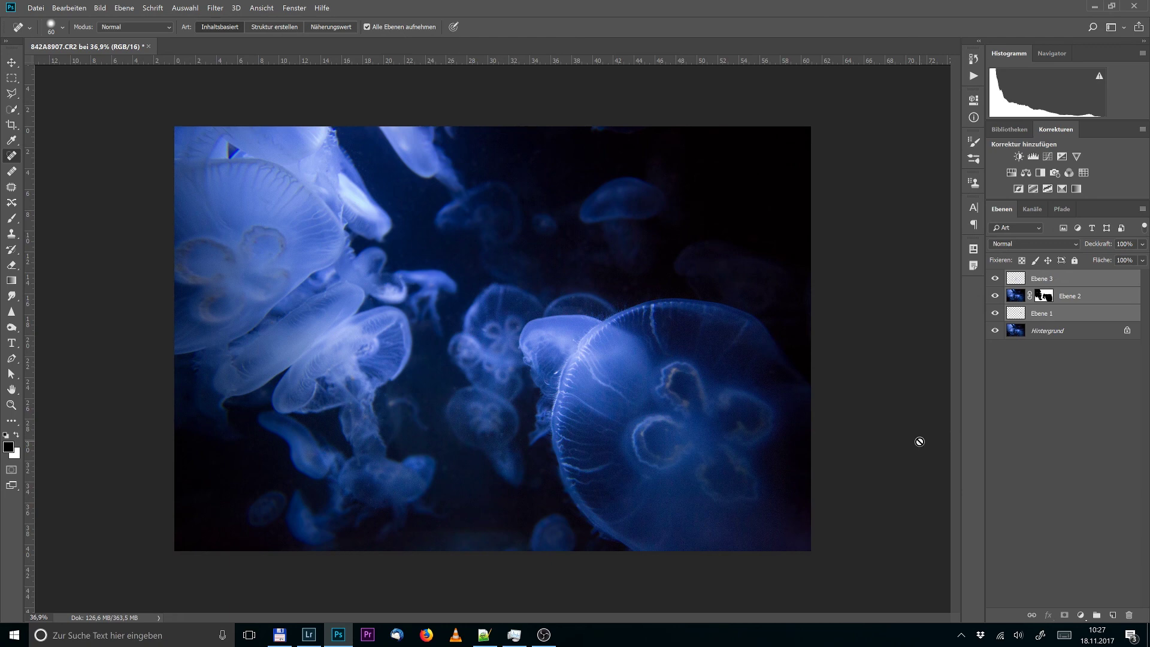
{"action": "key", "text": "ctrl+g"}
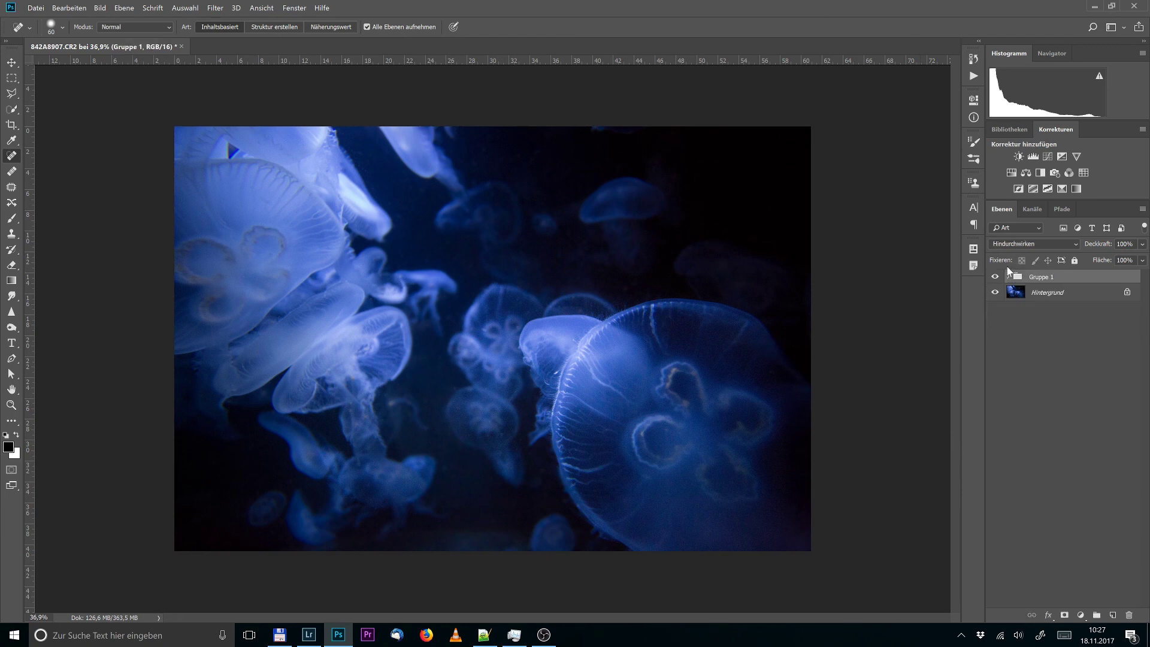
- Toggle Gruppe 1 off and on repeatedly to compare before and after retouching
{"action": "left_click", "coordinate": [995, 277]}
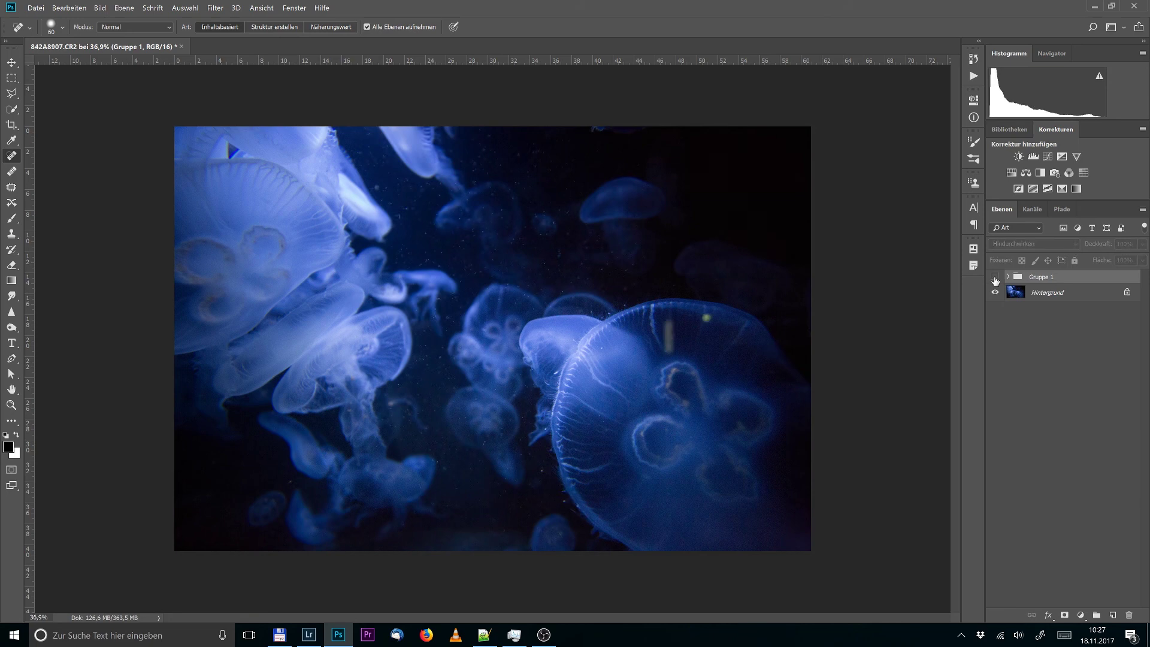
{"action": "left_click", "coordinate": [995, 279]}
{"action": "left_click", "coordinate": [995, 278]}
{"action": "left_click", "coordinate": [995, 278]}
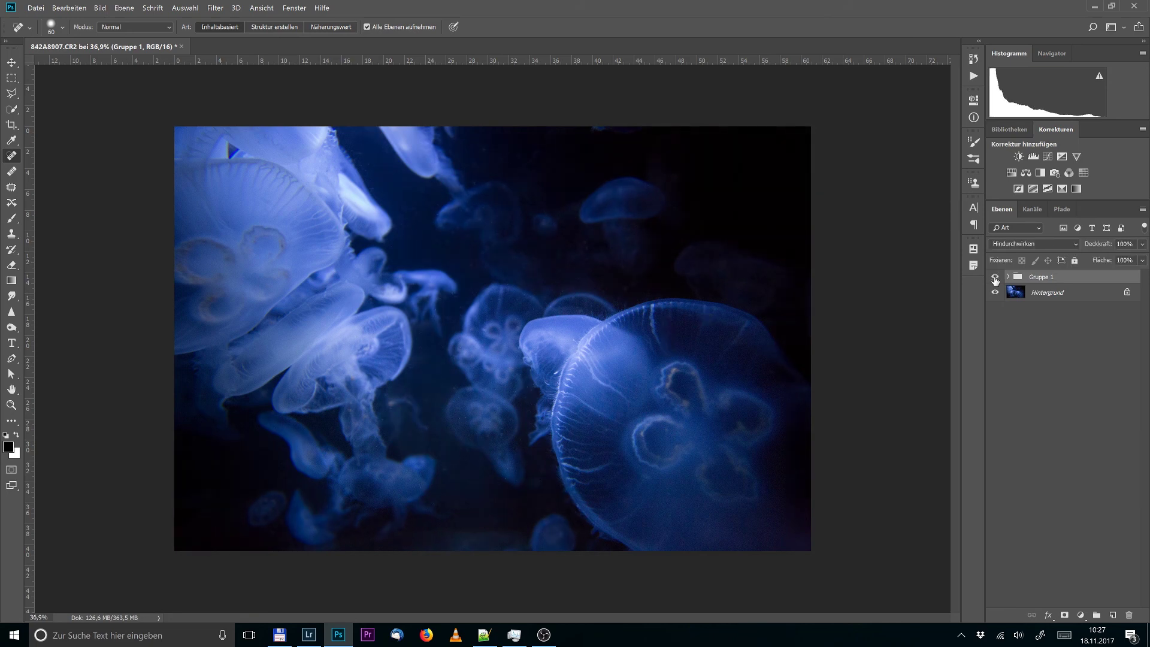
{"action": "left_click", "coordinate": [994, 278]}
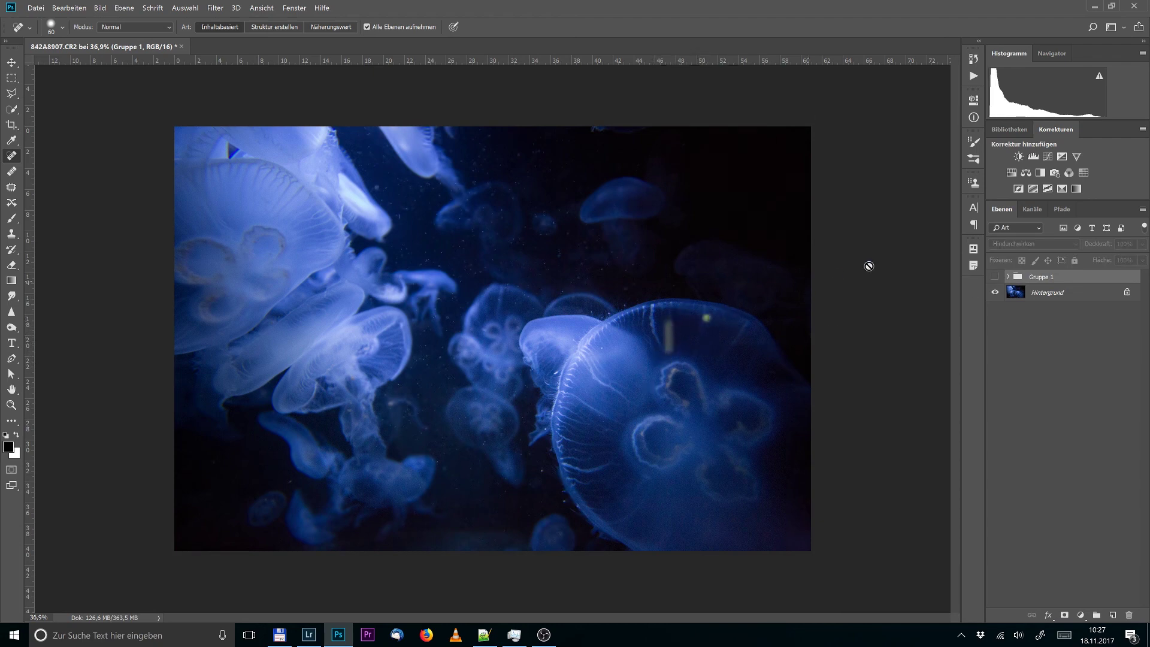
{"action": "left_click", "coordinate": [995, 278]}
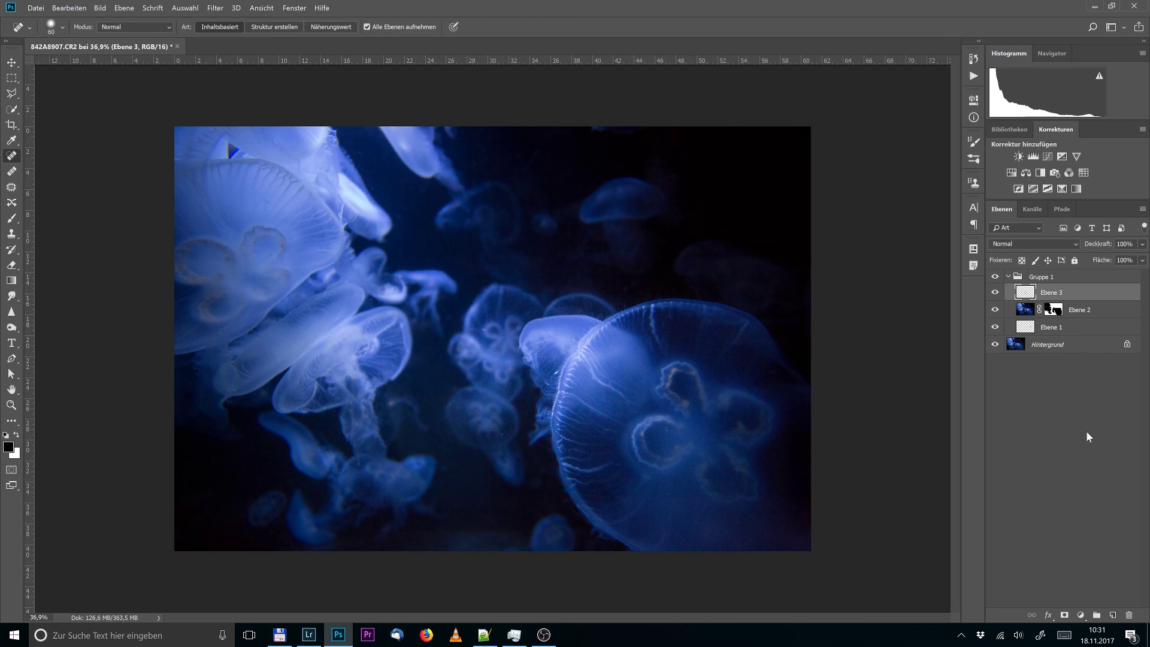
- Add Ebene 4 above Ebene 3 and fill it with 50% grey
{"action": "left_click", "coordinate": [1113, 615]}
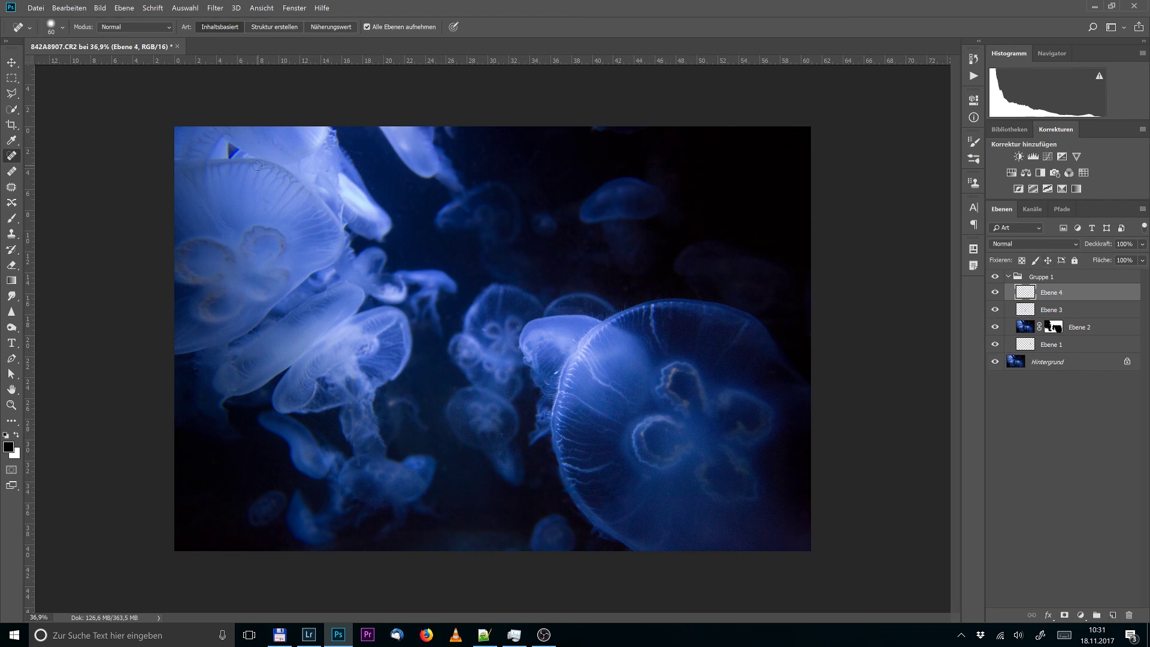
{"action": "left_click", "coordinate": [97, 7]}
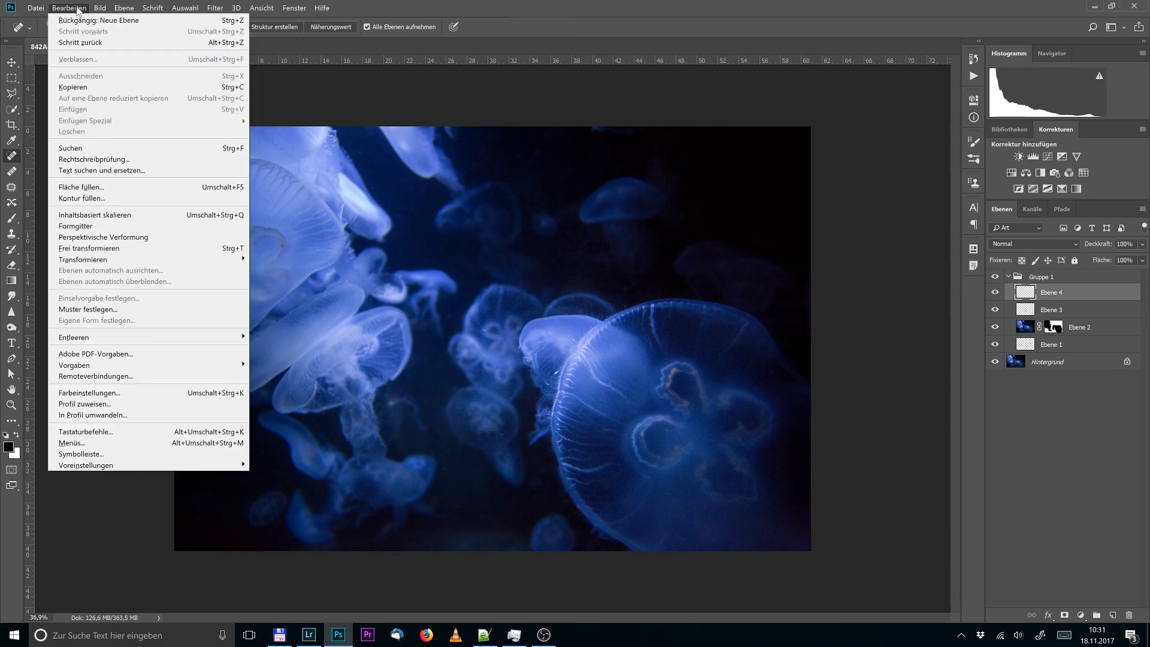
{"action": "left_click", "coordinate": [93, 187]}
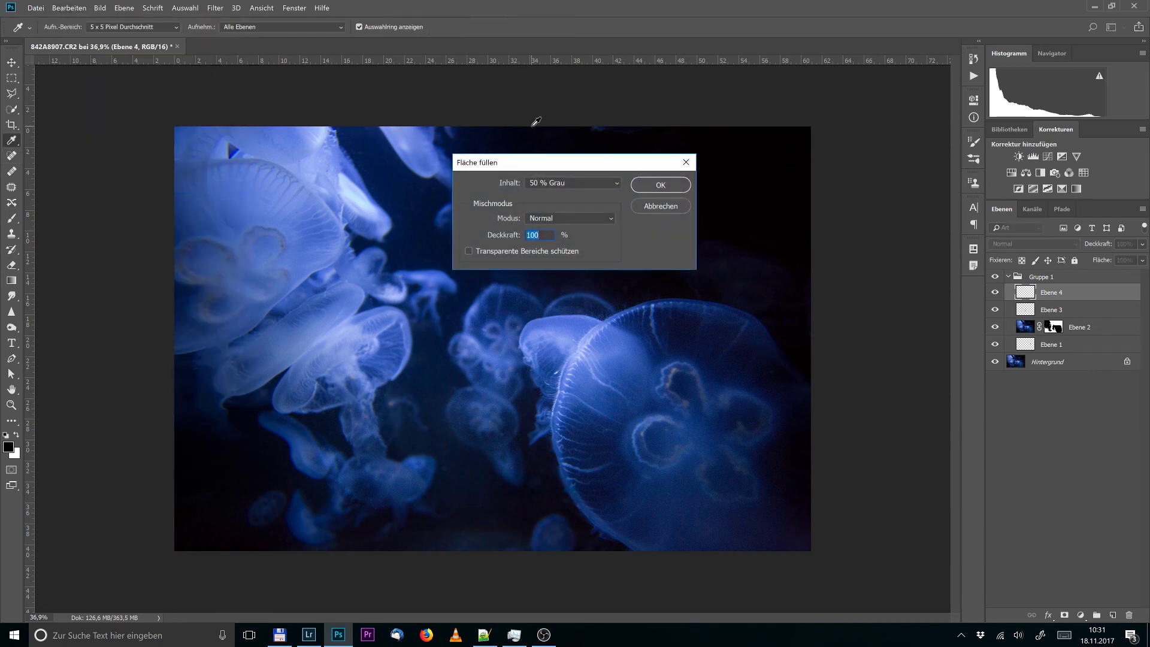
{"action": "left_click", "coordinate": [660, 184]}
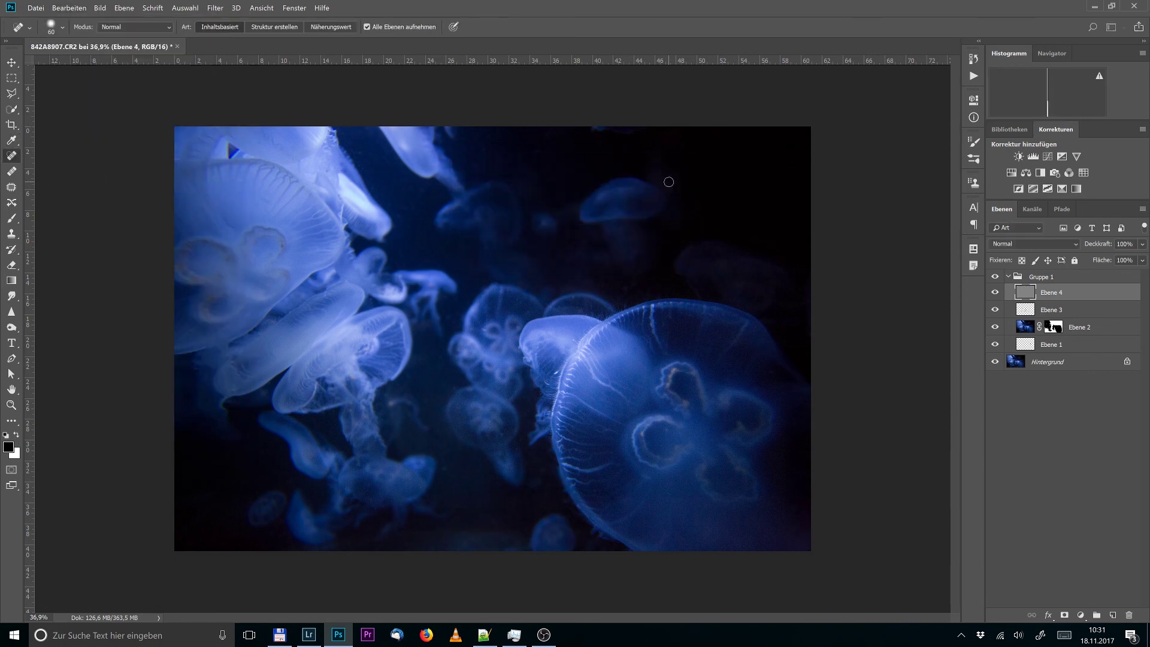
- Set Ebene 4's blend mode to Weiches Licht (soft light)
{"action": "left_click", "coordinate": [1057, 245]}
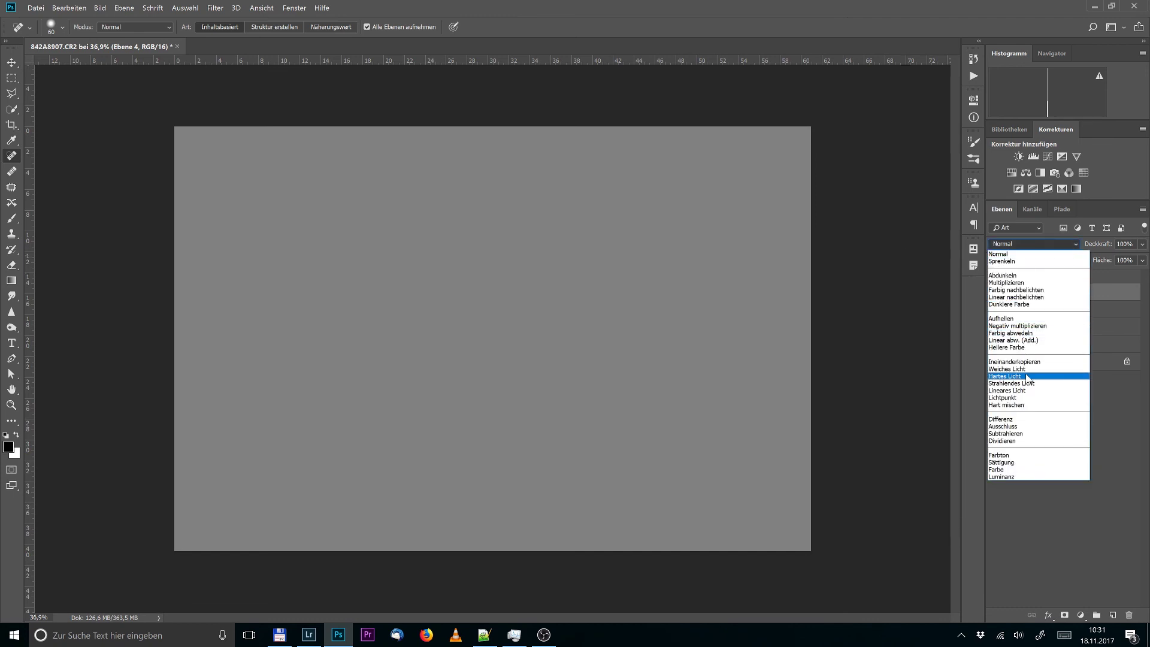
{"action": "left_click", "coordinate": [1028, 370]}
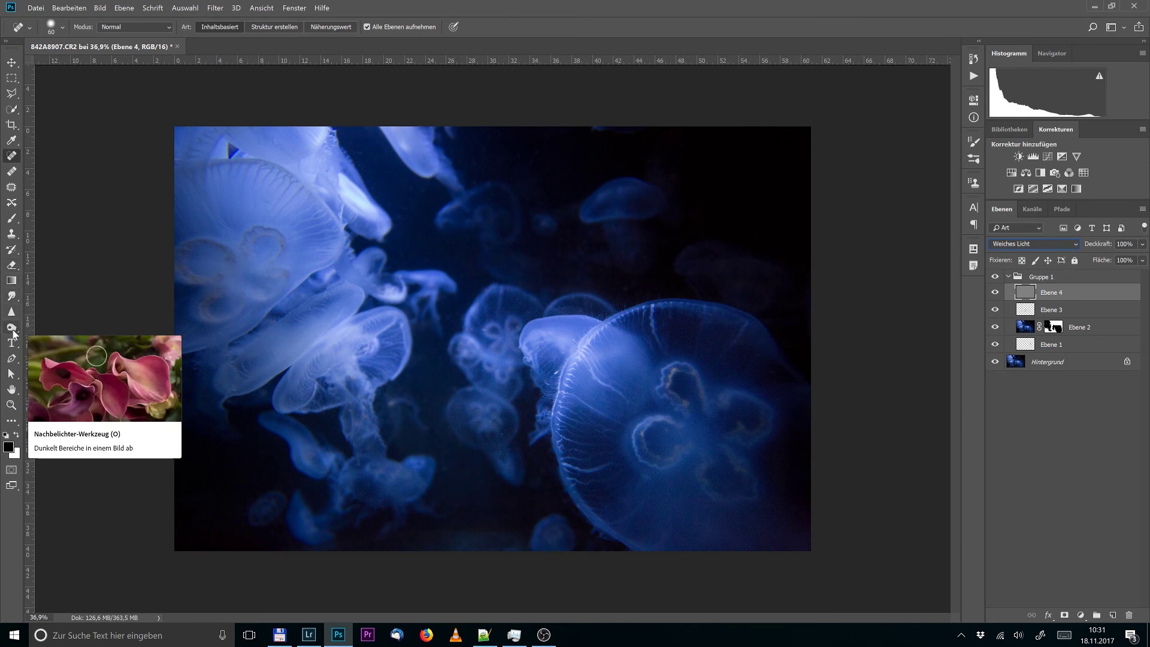
{"action": "left_click", "coordinate": [13, 333]}
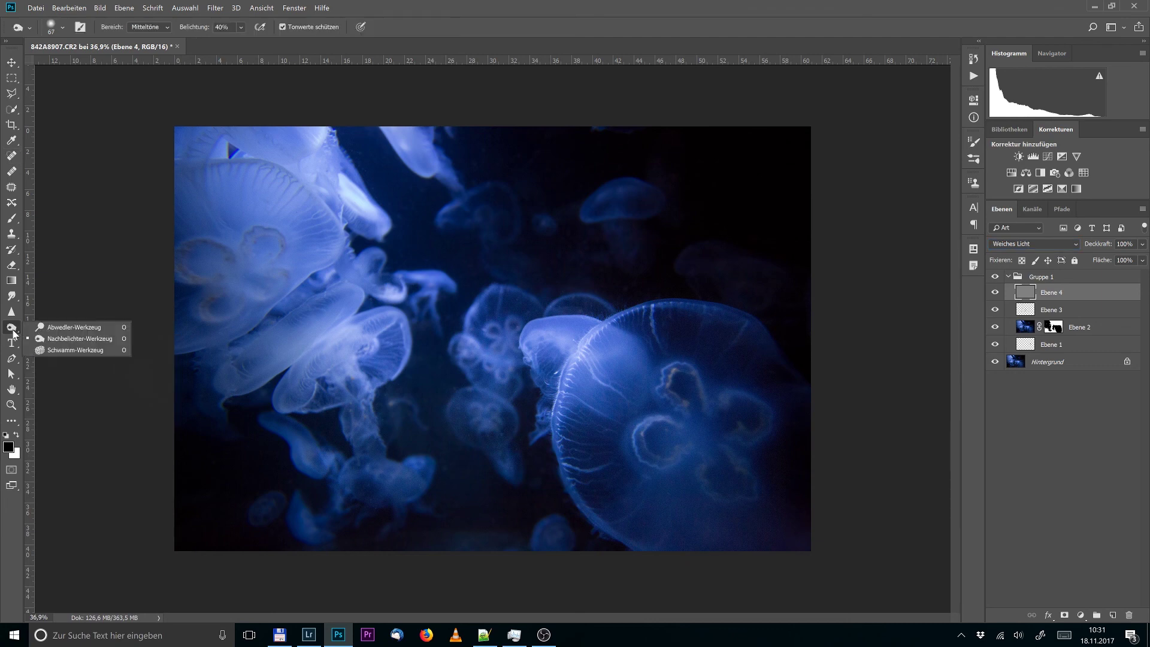
- Select the Dodge tool, keep Ebene 4 in soft light, and zoom in on the large jellyfish
{"action": "left_click", "coordinate": [60, 327]}
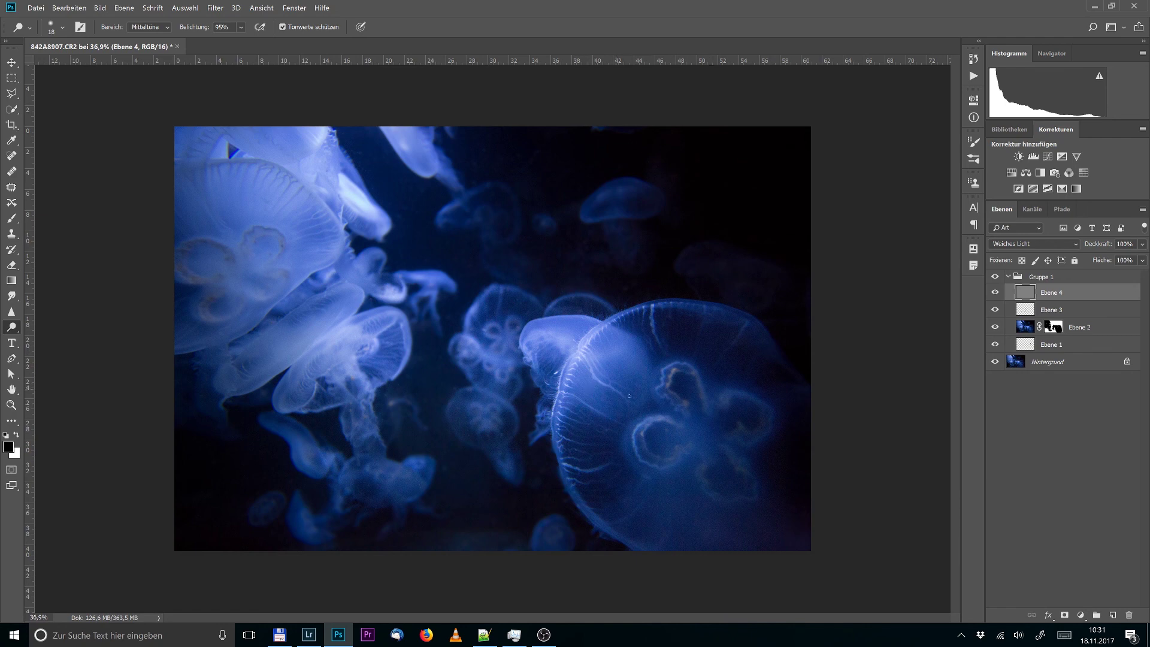
{"action": "key", "text": "shift+alt+n"}
{"action": "left_click", "coordinate": [1028, 330]}
{"action": "key", "text": "ctrl+z"}
{"action": "scroll", "coordinate": [497, 336], "scroll_direction": "up", "scroll_amount": 2}
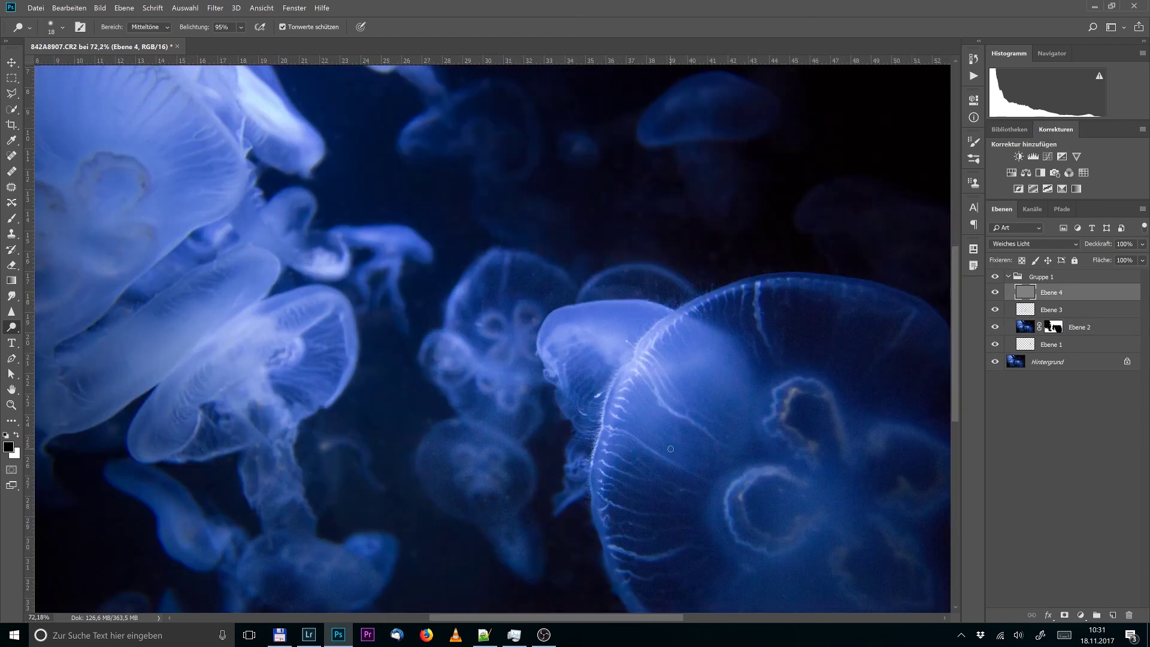
{"action": "scroll", "coordinate": [497, 336], "scroll_direction": "up", "scroll_amount": 1}
{"action": "scroll", "coordinate": [497, 336], "scroll_direction": "up", "scroll_amount": 1}
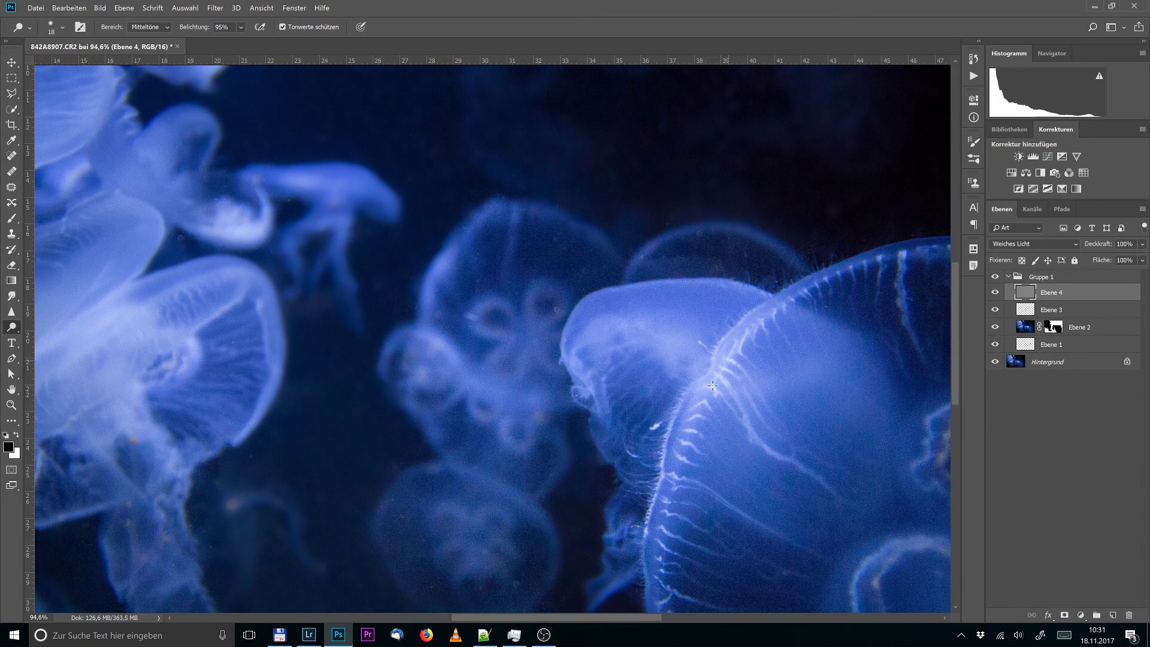
- Dodge along the large jellyfish's tentacle lines to brighten them
{"action": "mouse_move", "coordinate": [735, 374]}
{"action": "left_mouse_down"}
{"action": "mouse_move", "coordinate": [788, 489]}
{"action": "mouse_move", "coordinate": [784, 393]}
{"action": "mouse_move", "coordinate": [848, 339]}
{"action": "mouse_move", "coordinate": [841, 375]}
{"action": "mouse_move", "coordinate": [770, 384]}
{"action": "left_mouse_up"}
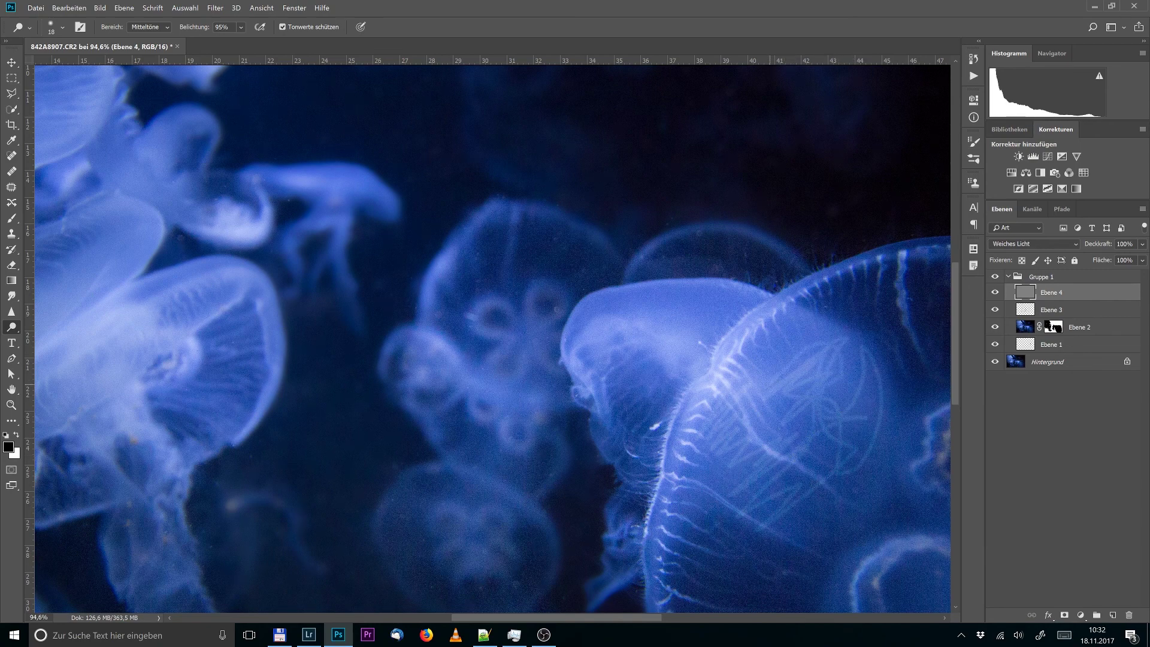
{"action": "key", "text": "ctrl+z"}
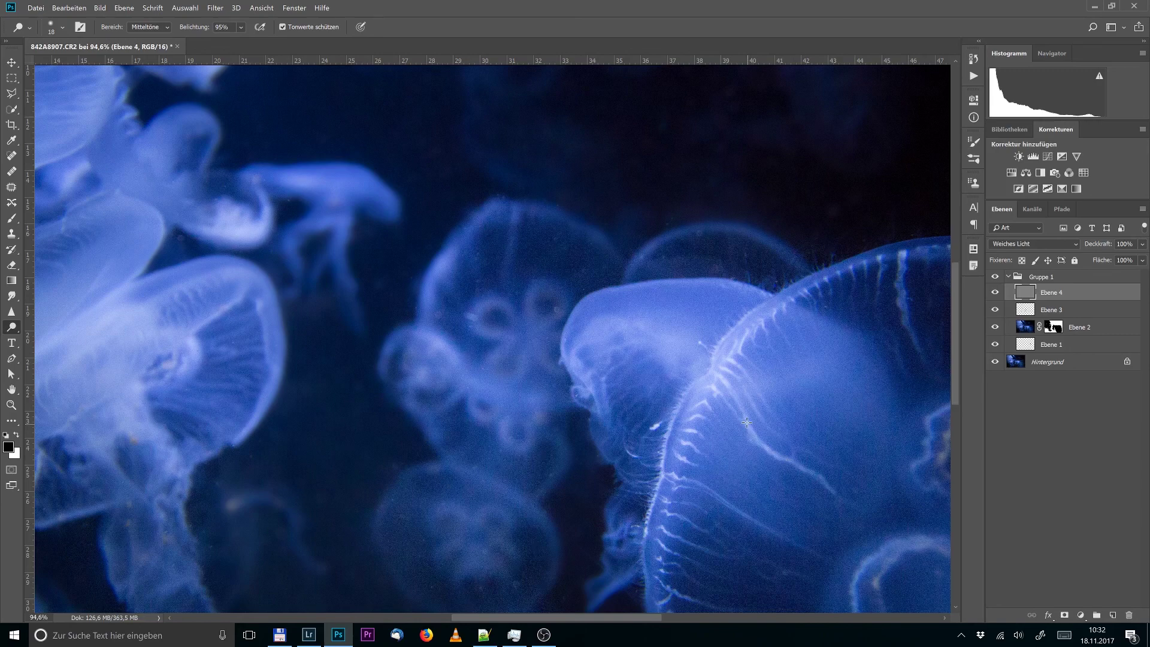
{"action": "left_click_drag", "start_coordinate": [809, 454], "coordinate": [754, 402]}
{"action": "left_click_drag", "start_coordinate": [795, 440], "coordinate": [757, 389]}
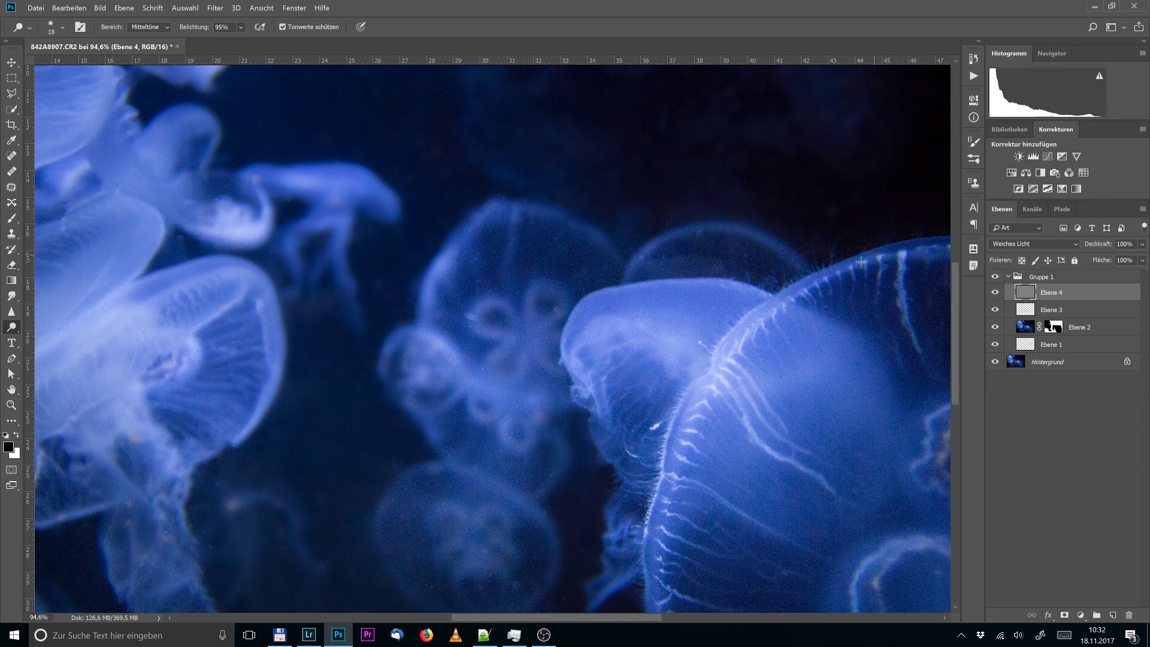
- Lighten the large jellyfish's bell edge and lower part with dodge strokes
{"action": "left_click_drag", "start_coordinate": [770, 312], "coordinate": [708, 394]}
{"action": "left_click_drag", "start_coordinate": [708, 406], "coordinate": [690, 409]}
{"action": "left_click_drag", "start_coordinate": [685, 432], "coordinate": [680, 444]}
{"action": "left_click_drag", "start_coordinate": [691, 480], "coordinate": [810, 549]}
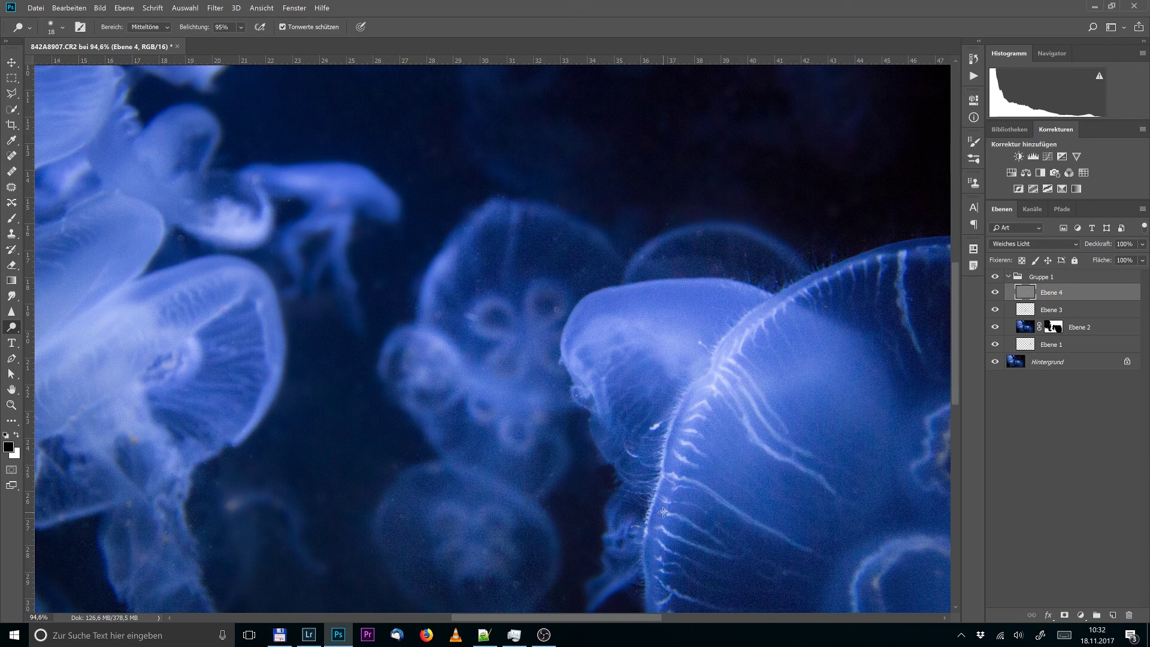
{"action": "scroll", "coordinate": [663, 512], "scroll_direction": "down", "scroll_amount": 1}
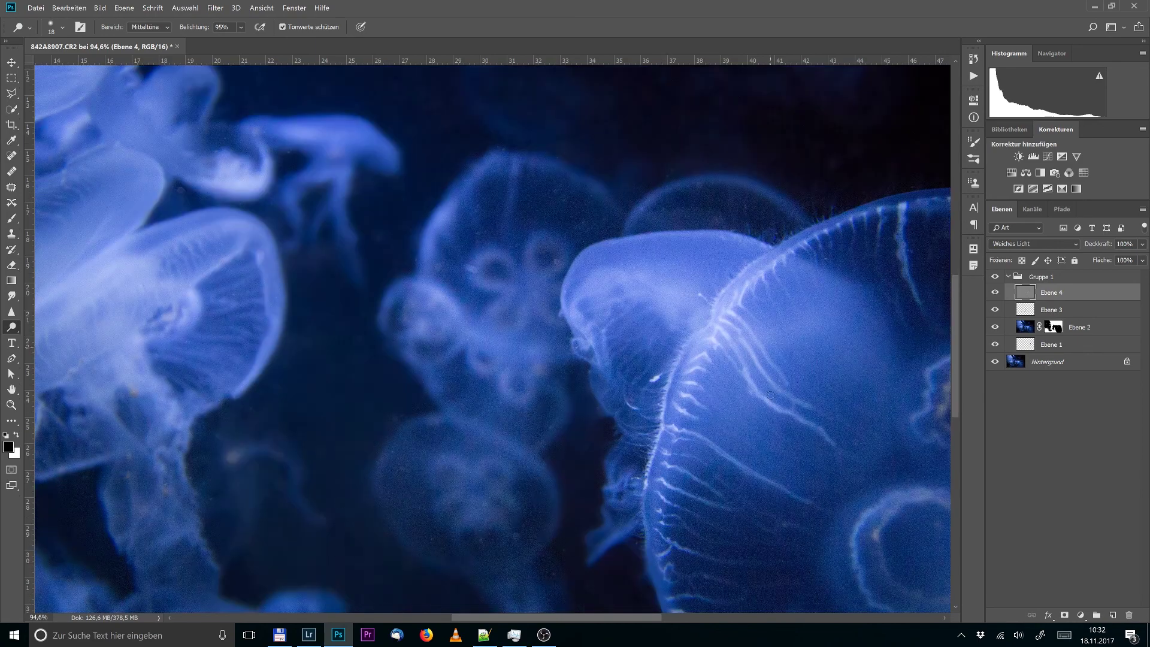
- Dodge the big jellyfish's rim arc, top edge and radial canals, then zoom back out
{"action": "scroll", "coordinate": [700, 513], "scroll_direction": "down", "scroll_amount": 2}
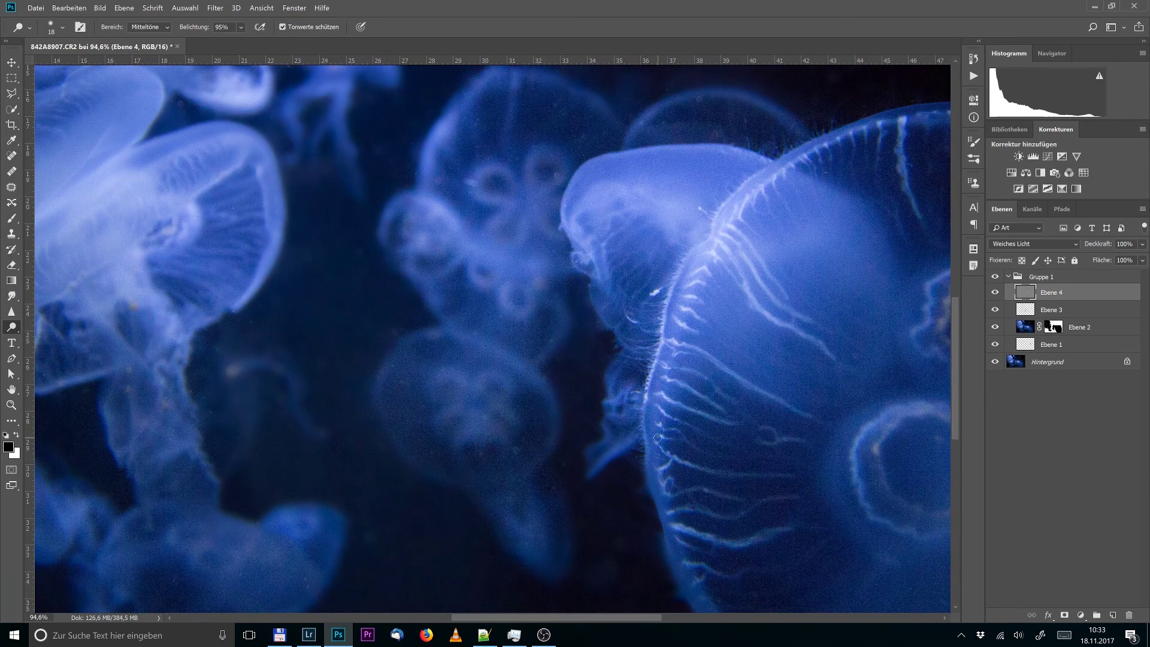
{"action": "scroll", "coordinate": [756, 440], "scroll_direction": "right", "scroll_amount": 5}
{"action": "left_click_drag", "start_coordinate": [615, 344], "coordinate": [695, 359]}
{"action": "left_click_drag", "start_coordinate": [599, 120], "coordinate": [734, 123]}
{"action": "left_click_drag", "start_coordinate": [842, 165], "coordinate": [805, 218]}
{"action": "left_click_drag", "start_coordinate": [733, 123], "coordinate": [727, 156]}
{"action": "scroll", "coordinate": [726, 155], "scroll_direction": "down", "scroll_amount": 5}
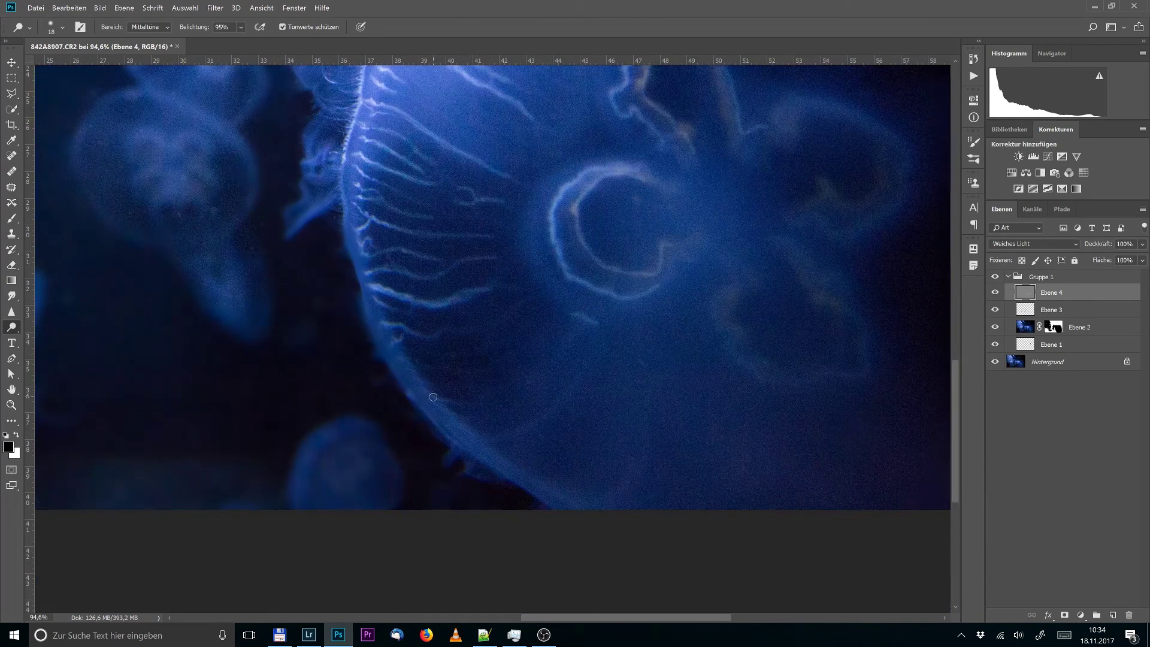
{"action": "scroll", "coordinate": [704, 309], "scroll_direction": "down", "scroll_amount": 4}
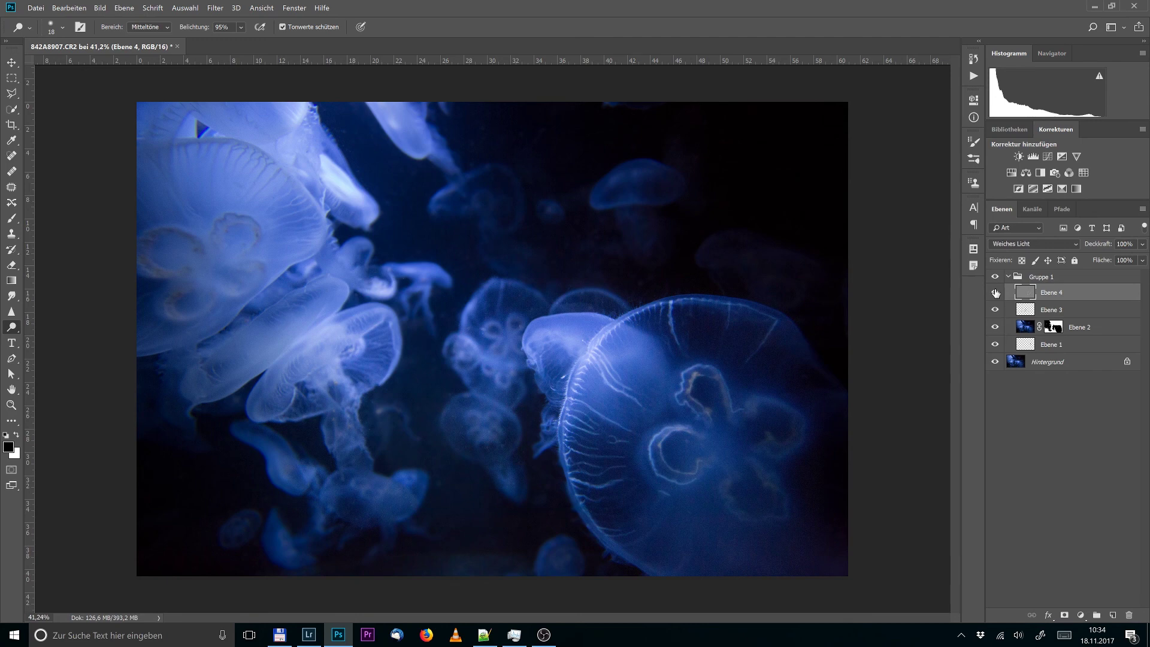
- Compare Ebene 4 on and off, lower it to 49% opacity, and switch to the Burn tool
{"action": "left_click", "coordinate": [996, 293]}
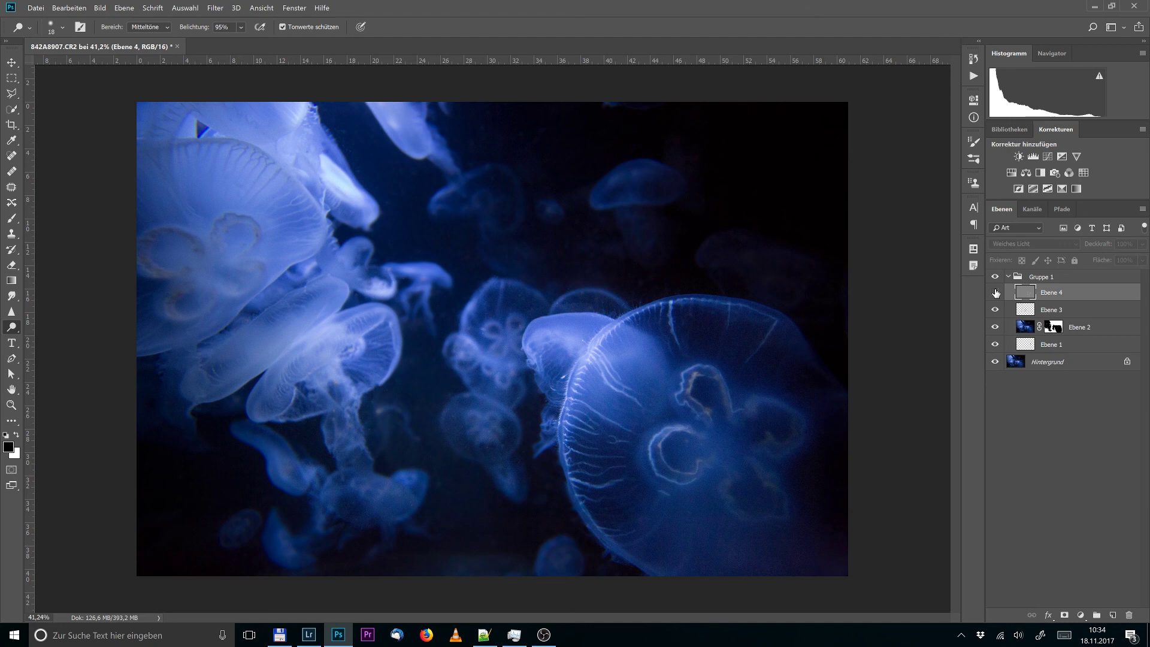
{"action": "left_click", "coordinate": [996, 292]}
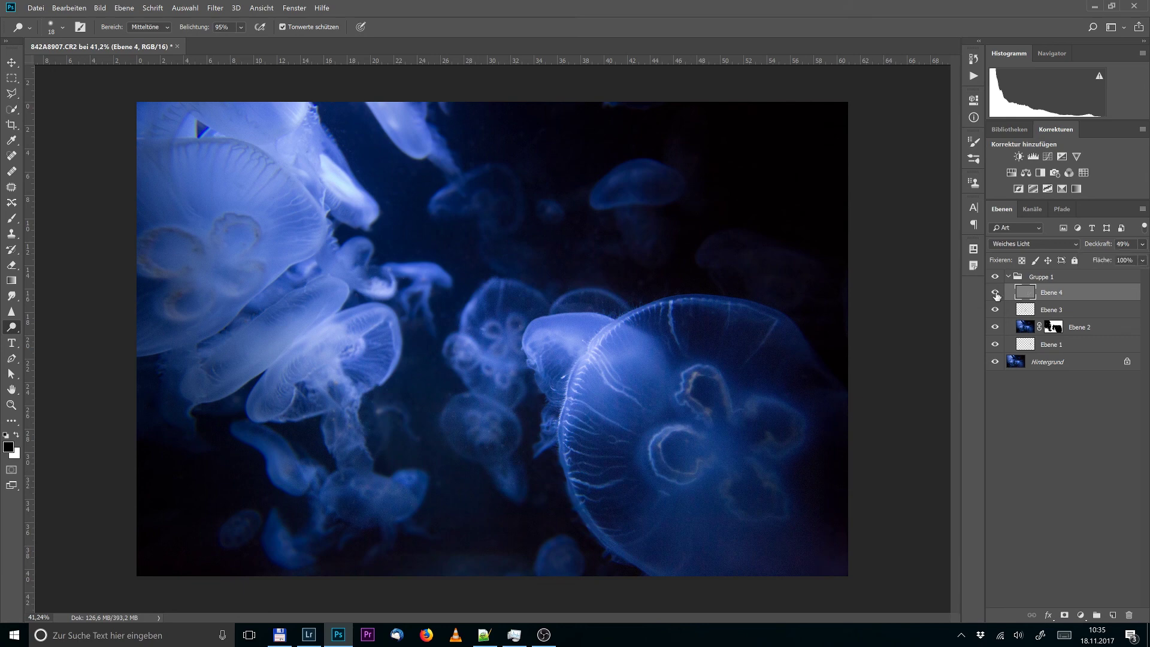
{"action": "left_click", "coordinate": [995, 293]}
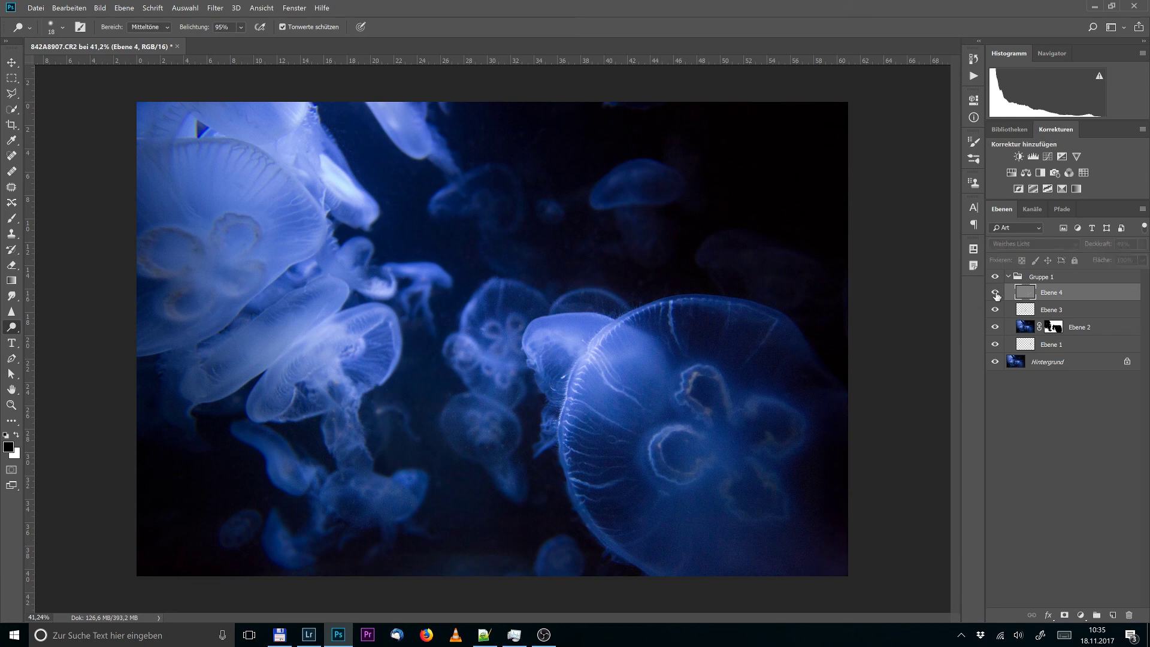
{"action": "left_click", "coordinate": [994, 293]}
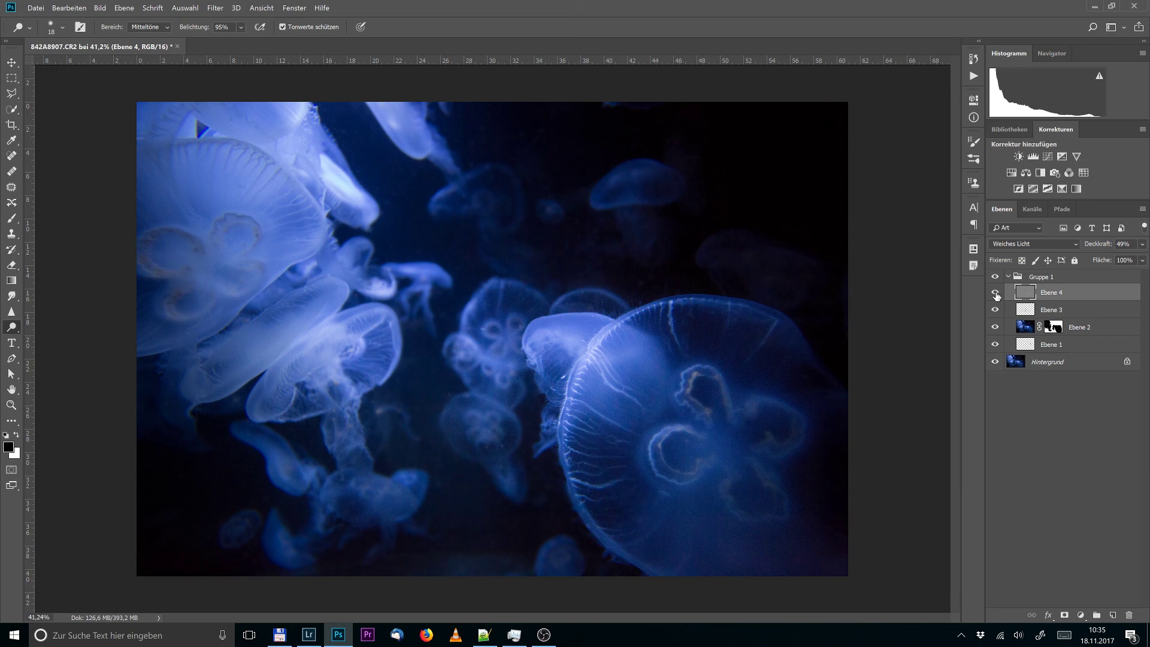
{"action": "right_click", "coordinate": [11, 327]}
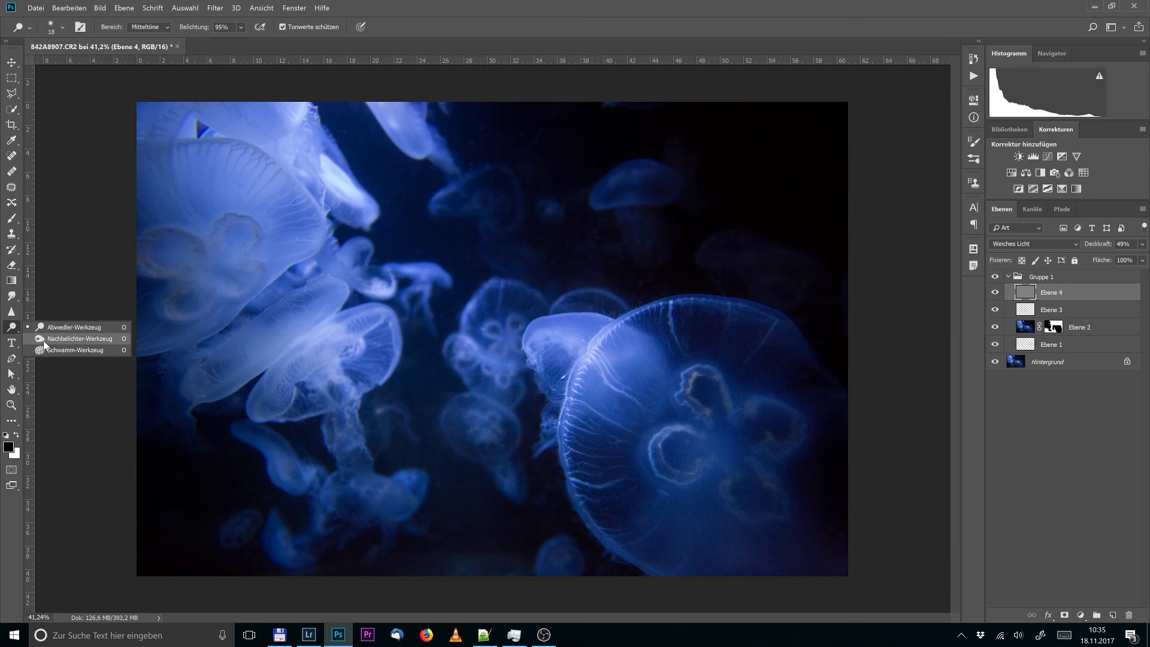
{"action": "left_click", "coordinate": [44, 339]}
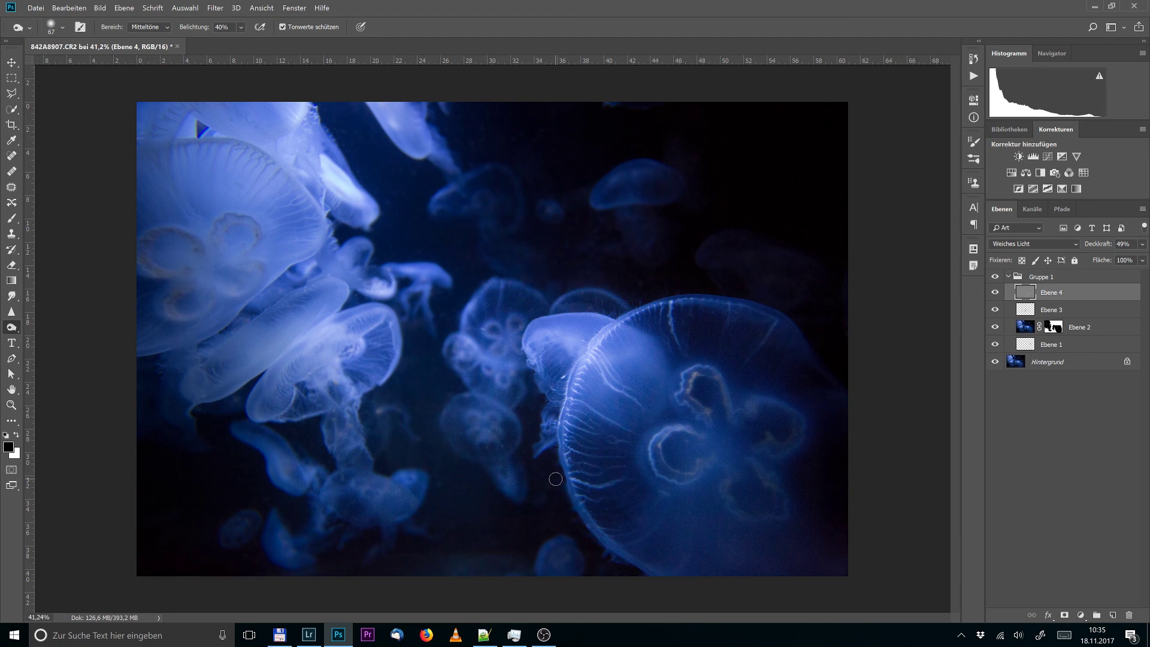
- Zoom in and burn shadows on Ebene 4 at 60% exposure with a smaller brush
{"action": "scroll", "coordinate": [555, 479], "scroll_direction": "up", "scroll_amount": 3}
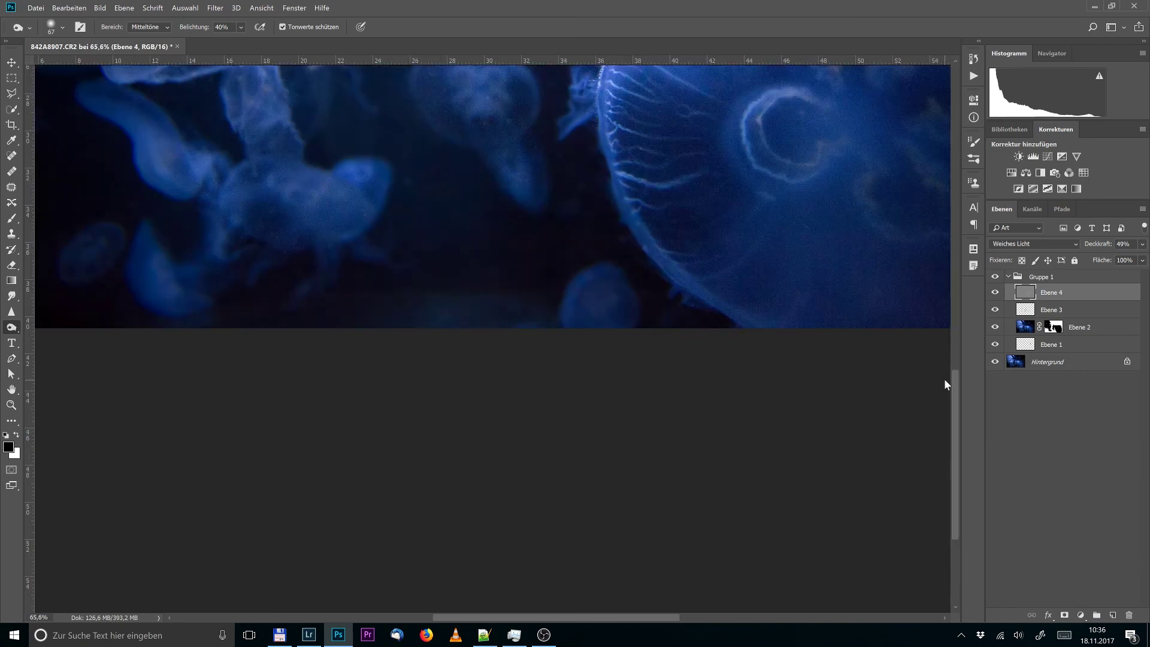
{"action": "scroll", "coordinate": [626, 164], "scroll_direction": "up", "scroll_amount": 3}
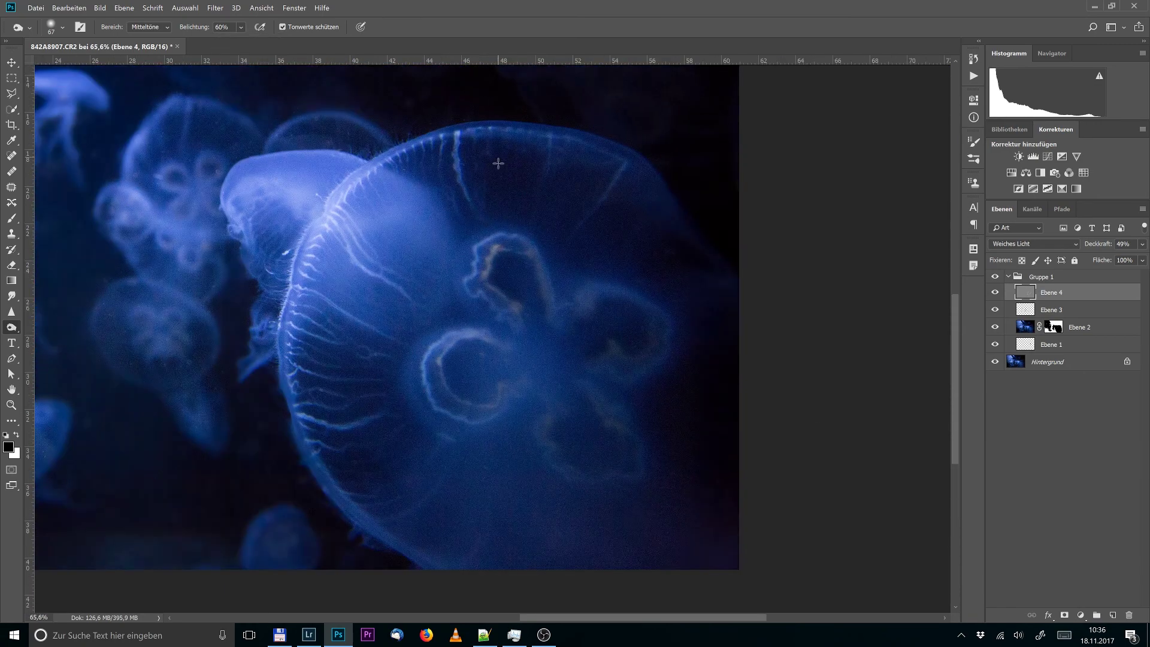
{"action": "scroll", "coordinate": [572, 144], "scroll_direction": "up", "scroll_amount": 3}
{"action": "scroll", "coordinate": [572, 144], "scroll_direction": "left", "scroll_amount": 5}
{"action": "key", "text": "6"}
{"action": "key", "text": "bracketleft"}
{"action": "key", "text": "bracketleft"}
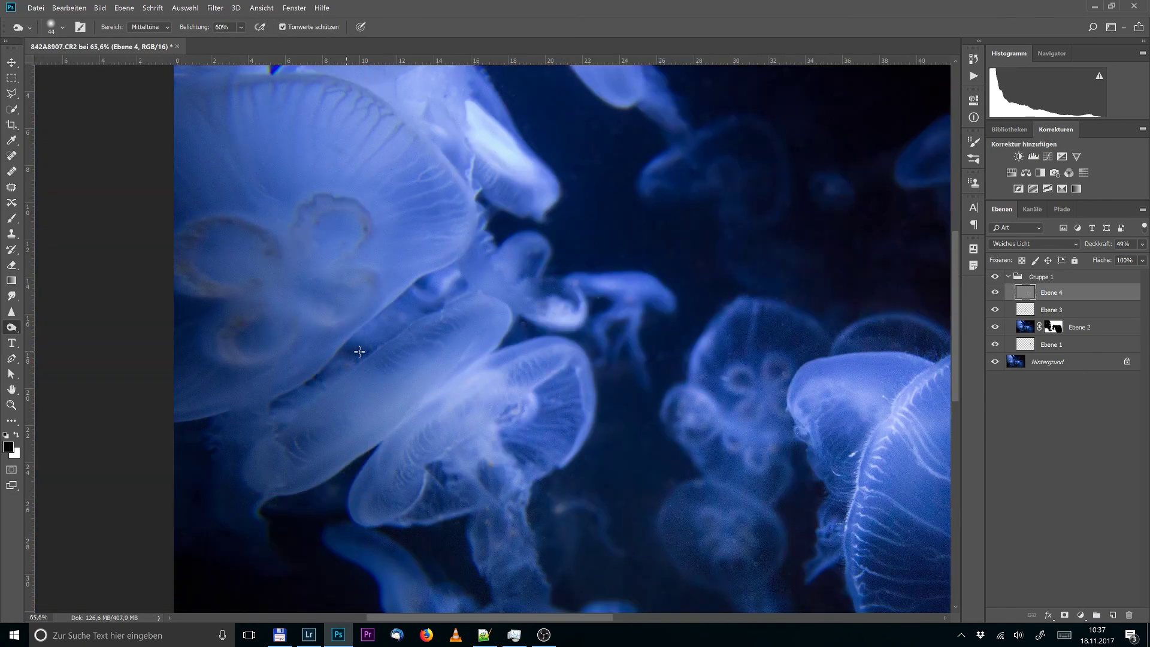
{"action": "scroll", "coordinate": [360, 266], "scroll_direction": "down", "scroll_amount": 3}
{"action": "scroll", "coordinate": [768, 497], "scroll_direction": "down", "scroll_amount": 2}
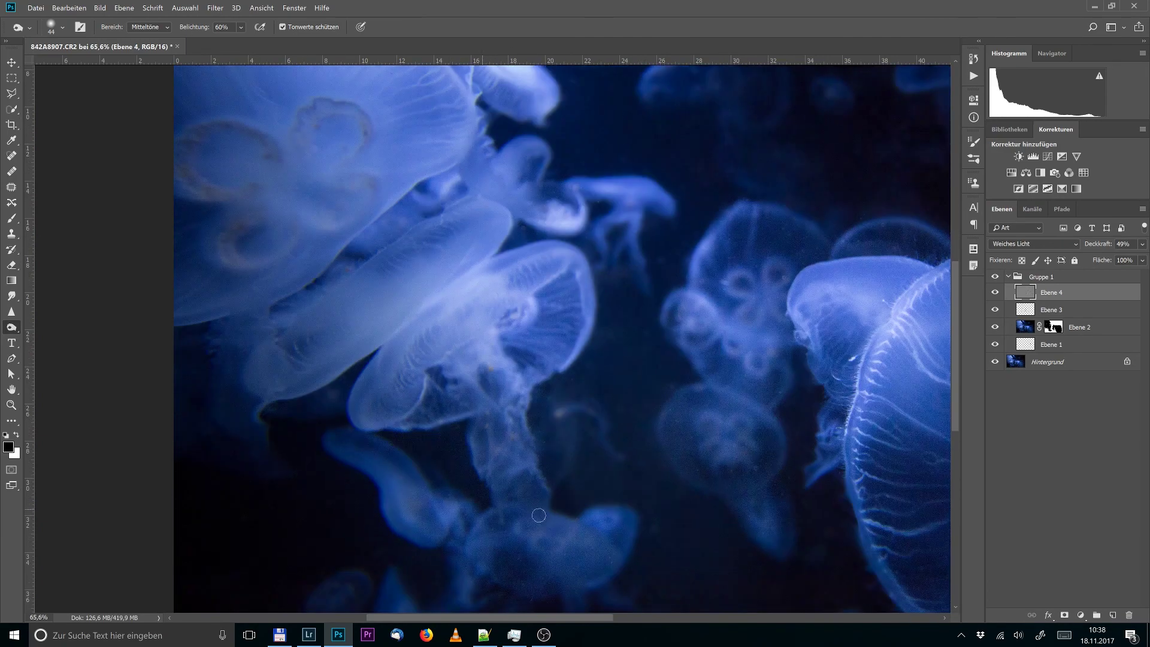
- Switch back to Dodge to lift highlights, then fit the whole image in the window
{"action": "key", "text": "shift+o"}
{"action": "scroll", "coordinate": [386, 94], "scroll_direction": "up", "scroll_amount": 3}
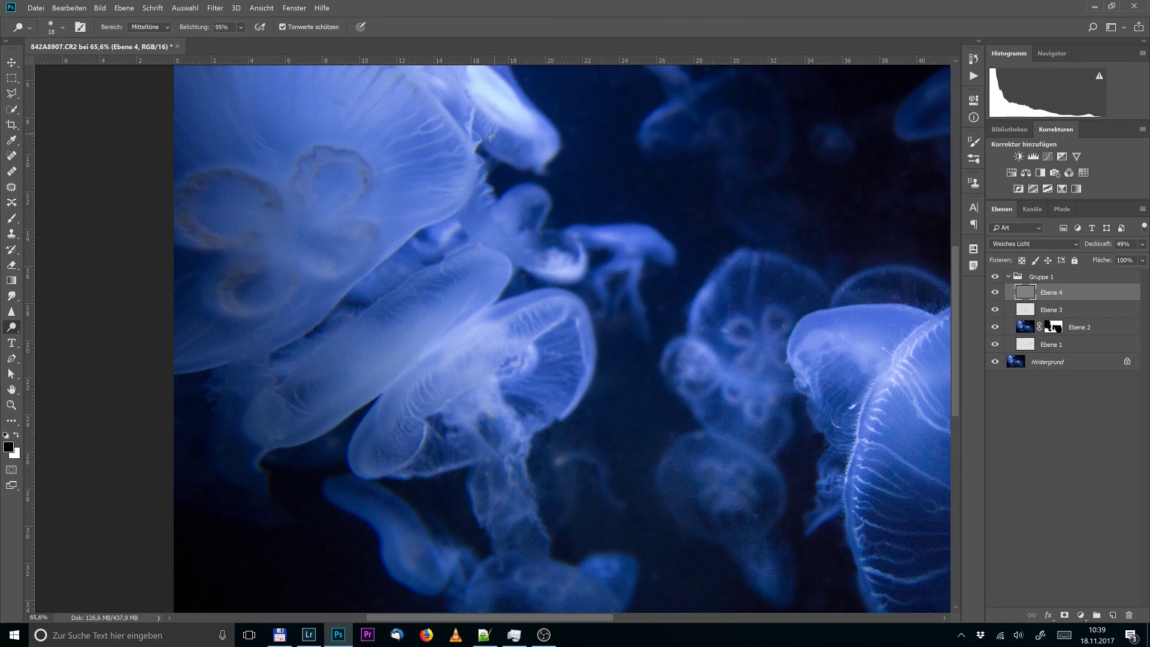
{"action": "key", "text": "ctrl+0"}
{"action": "scroll", "coordinate": [526, 372], "scroll_direction": "down", "scroll_amount": 1}
{"action": "scroll", "coordinate": [526, 373], "scroll_direction": "up", "scroll_amount": 5}
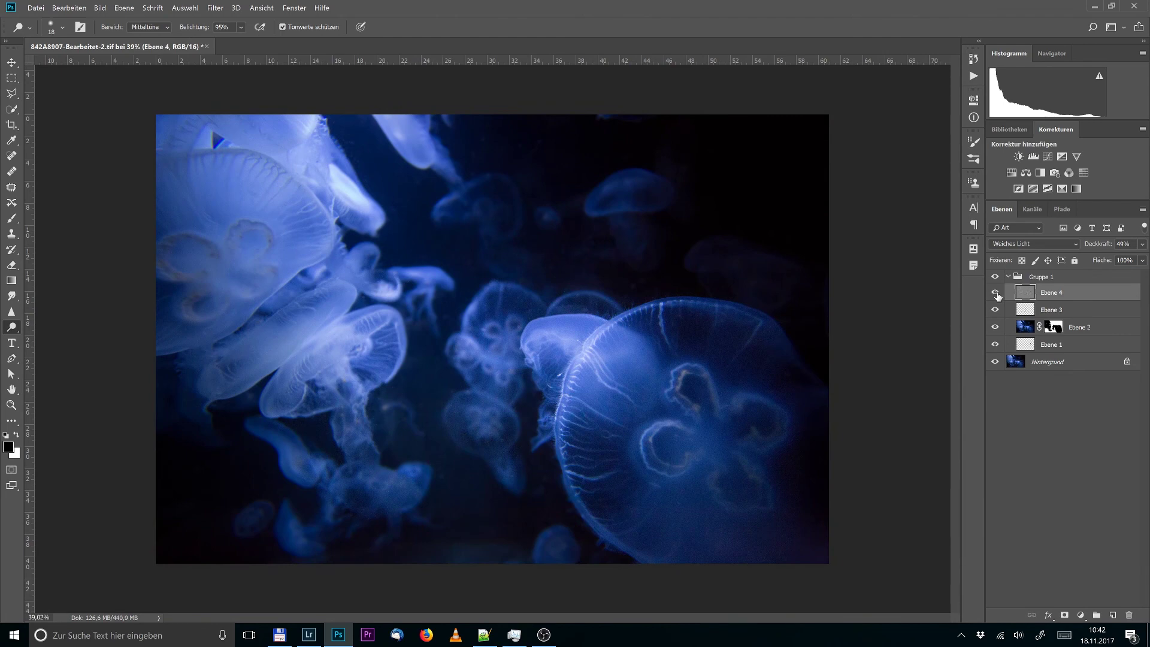
- Toggle Ebene 4 on and off repeatedly to compare, leaving it visible
{"action": "left_click", "coordinate": [996, 293]}
{"action": "left_click", "coordinate": [996, 293]}
{"action": "left_click", "coordinate": [996, 294]}
{"action": "left_click", "coordinate": [995, 293]}
{"action": "left_click", "coordinate": [995, 294]}
{"action": "left_click", "coordinate": [995, 293]}
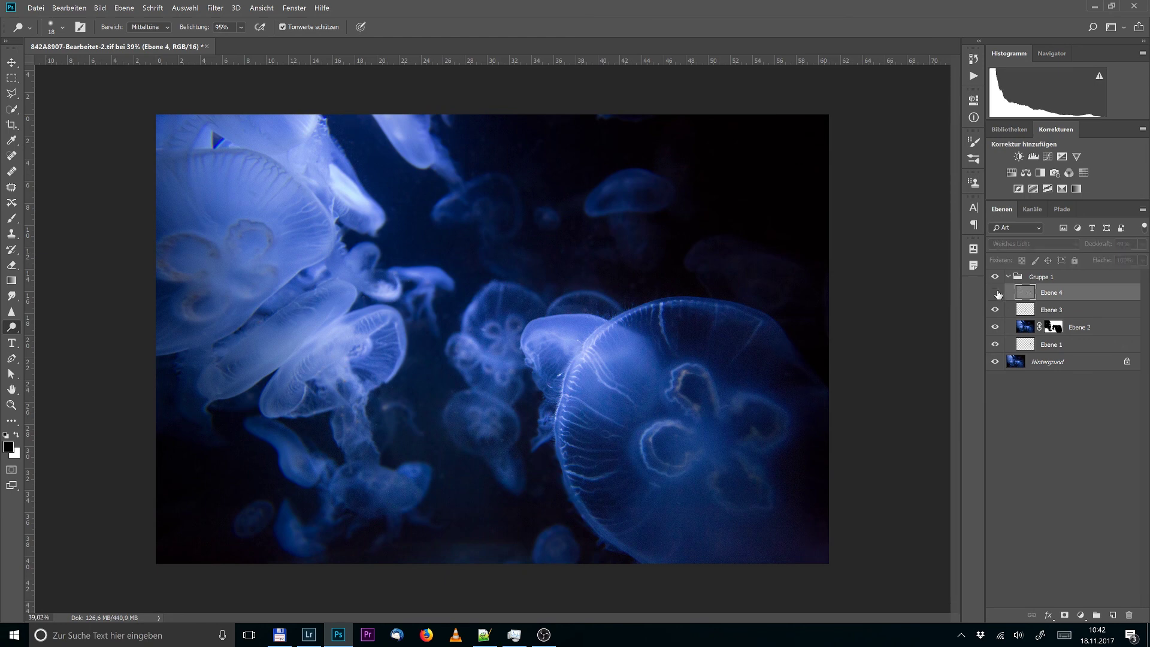
{"action": "left_click", "coordinate": [996, 293]}
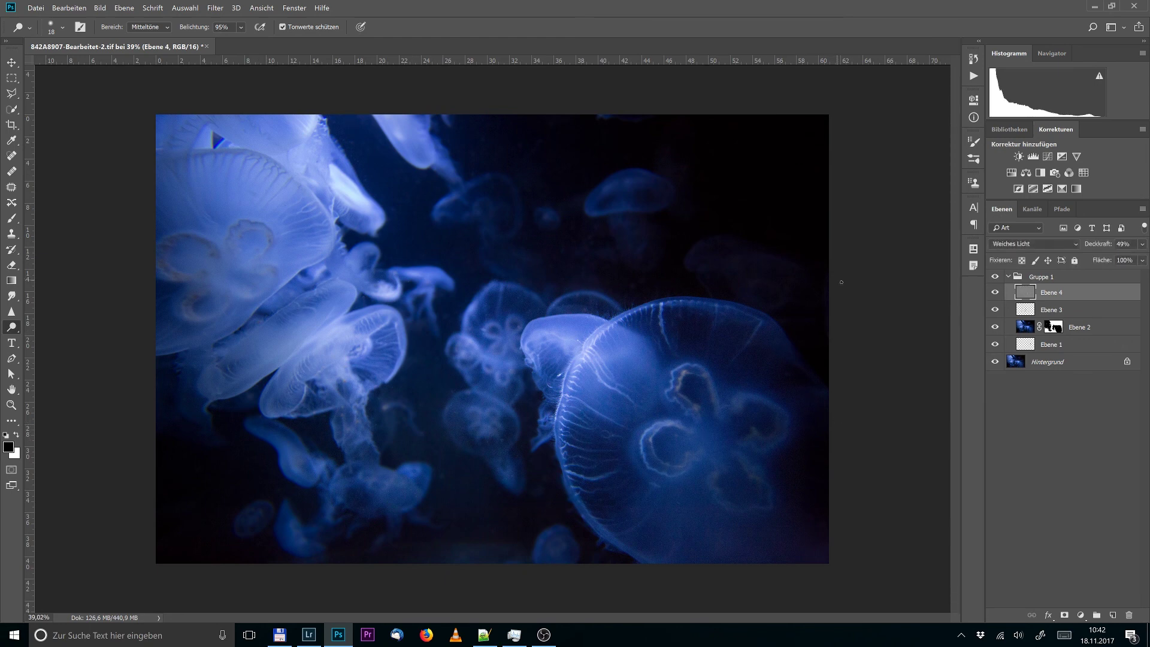
{"action": "left_click", "coordinate": [995, 295]}
{"action": "left_click", "coordinate": [995, 294]}
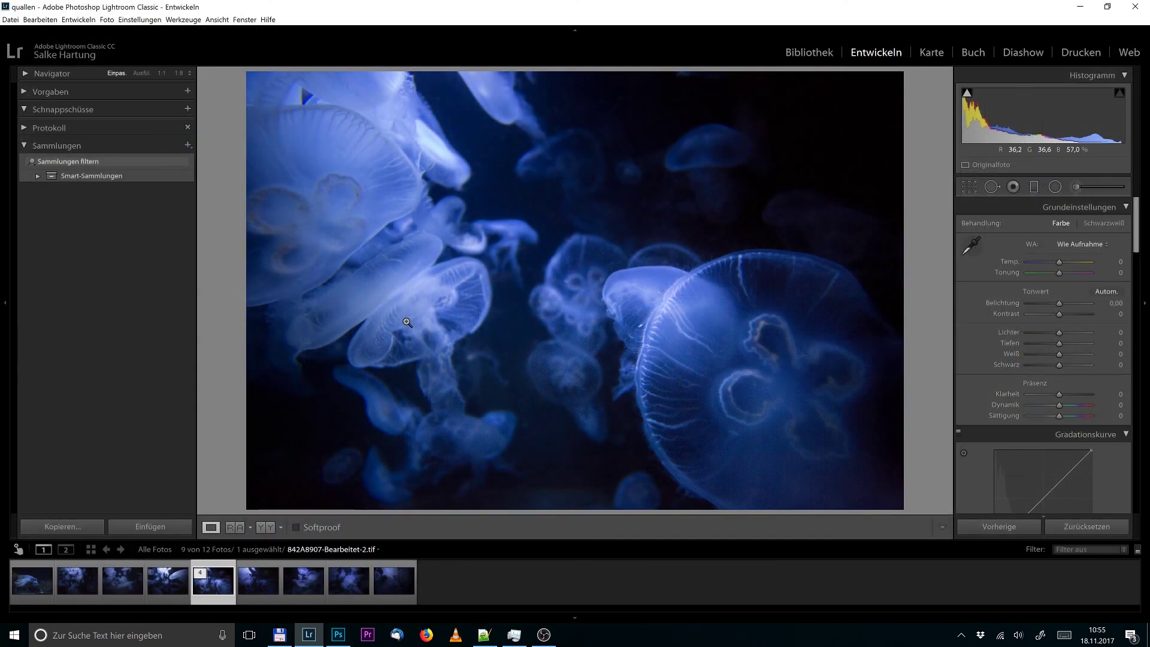
- Start a new Graduated Filter on the retouched jellyfish TIFF in Develop
{"action": "left_click", "coordinate": [1034, 190]}
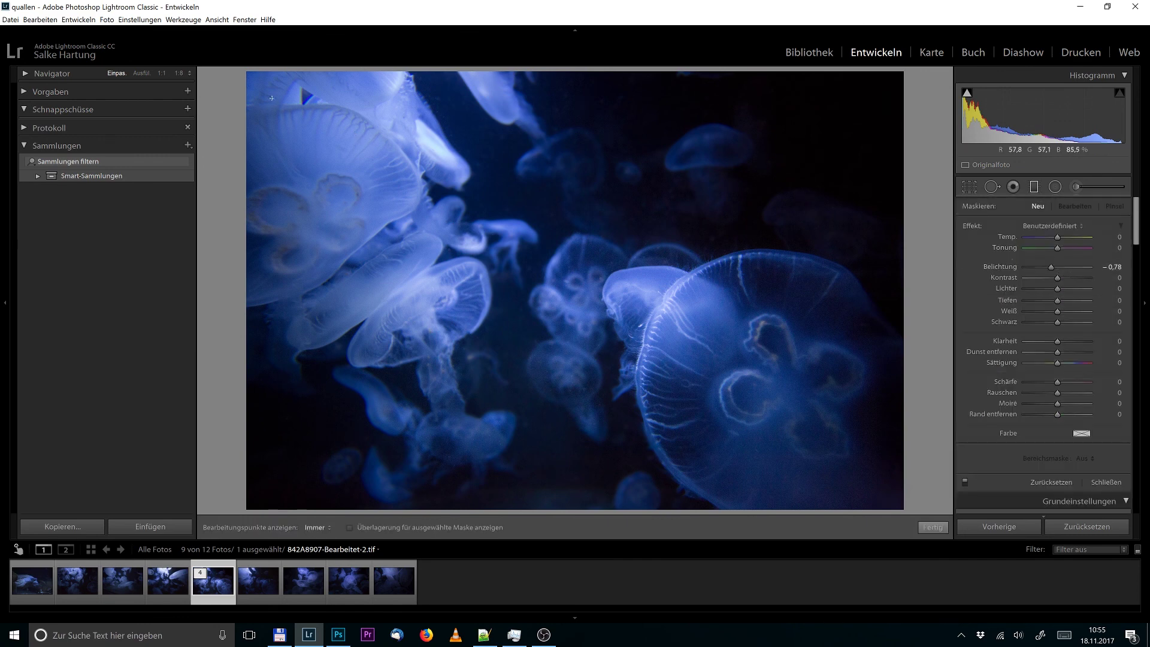
- Place a diagonal graduated filter over the upper-left jellyfish at −1.00 exposure, then close it
{"action": "left_click_drag", "start_coordinate": [276, 96], "coordinate": [488, 313]}
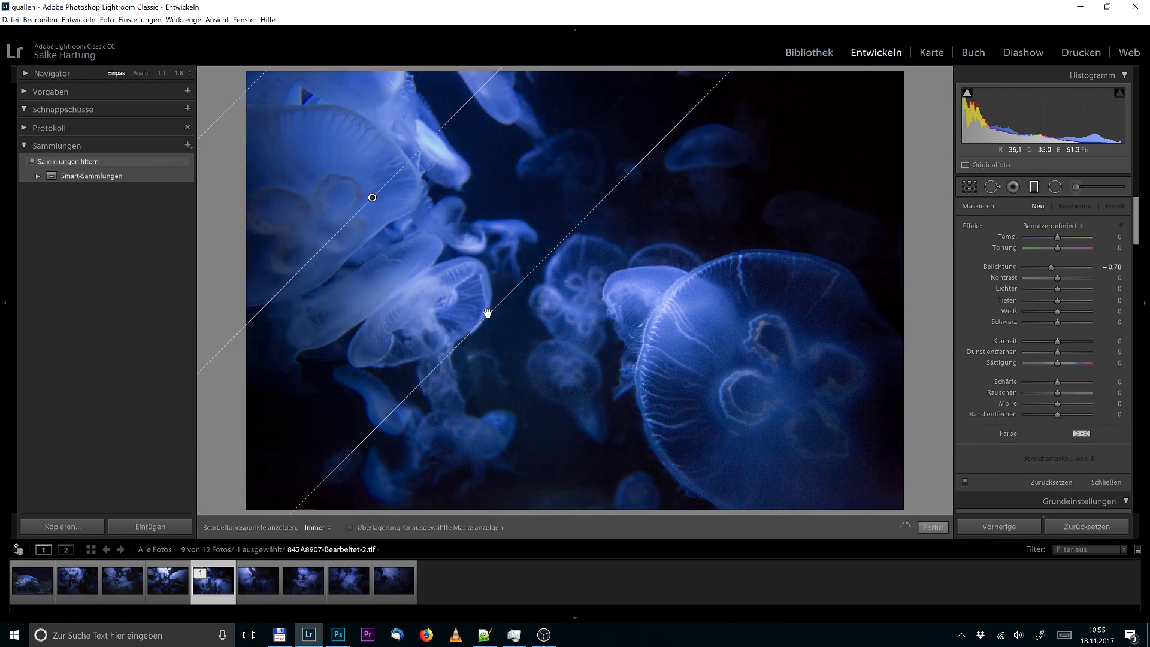
{"action": "left_click", "coordinate": [372, 198]}
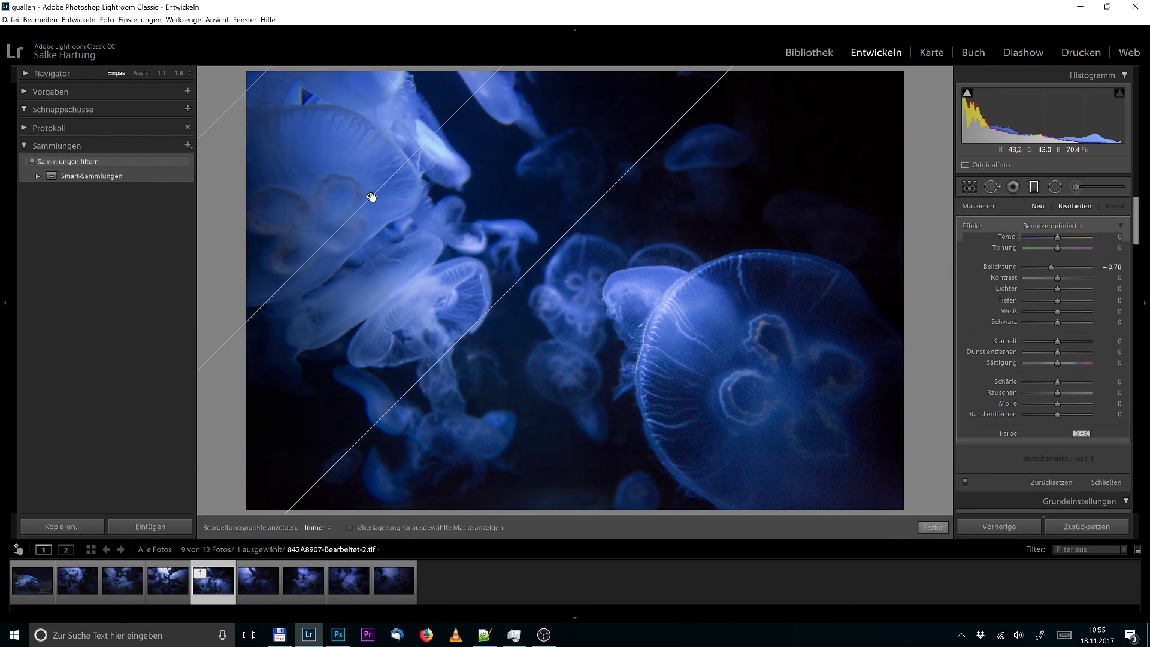
{"action": "mouse_move", "coordinate": [372, 198]}
{"action": "left_mouse_down"}
{"action": "mouse_move", "coordinate": [485, 254]}
{"action": "mouse_move", "coordinate": [531, 262]}
{"action": "left_mouse_up"}
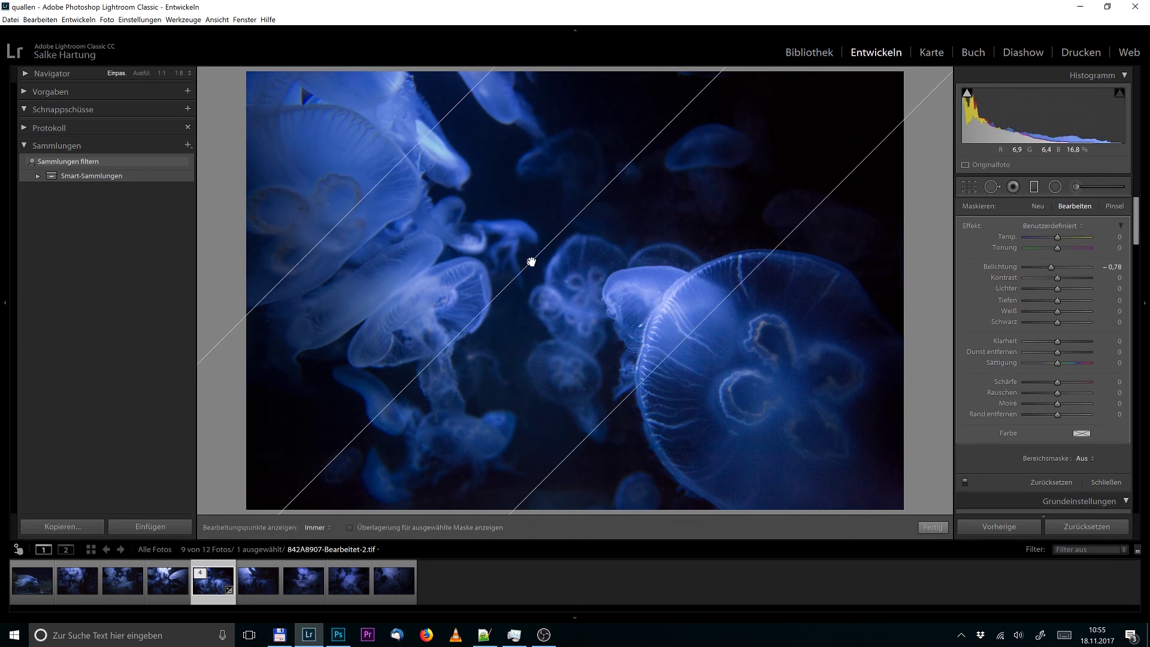
{"action": "left_click", "coordinate": [726, 286]}
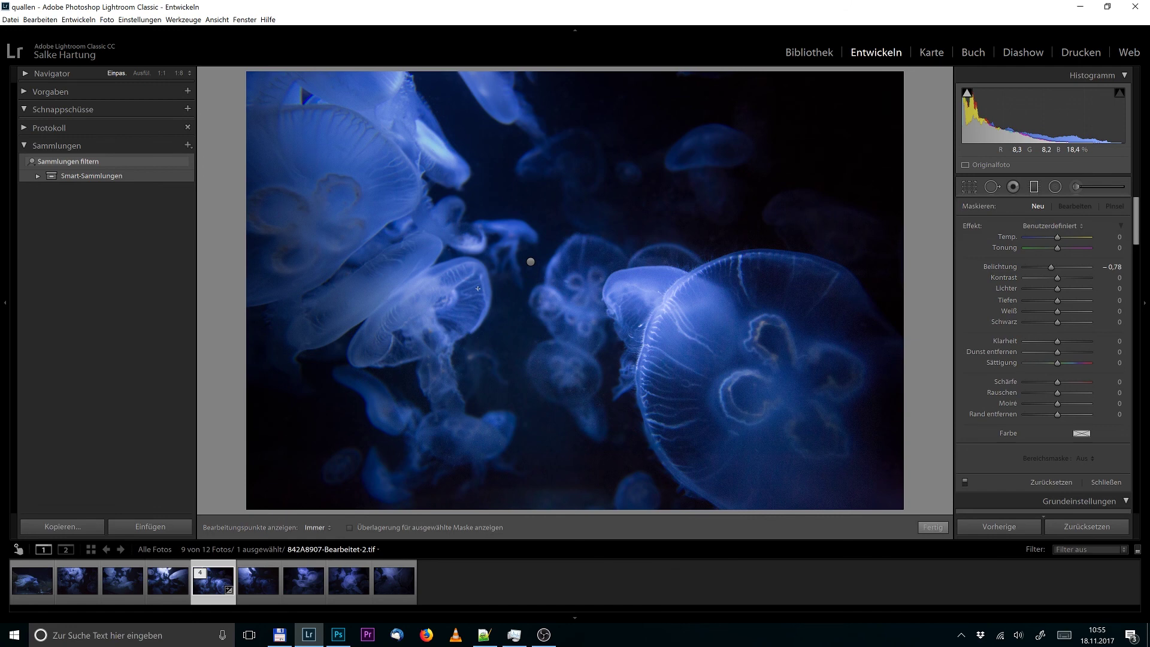
{"action": "left_click", "coordinate": [531, 262]}
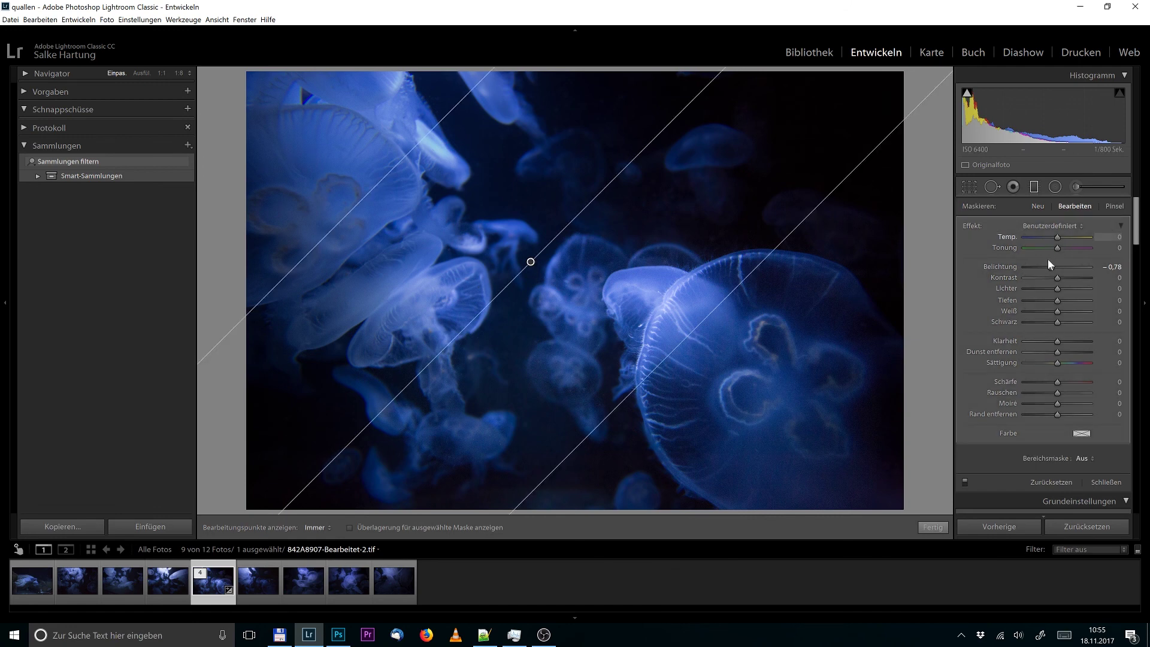
{"action": "left_click_drag", "start_coordinate": [1049, 266], "coordinate": [1048, 266]}
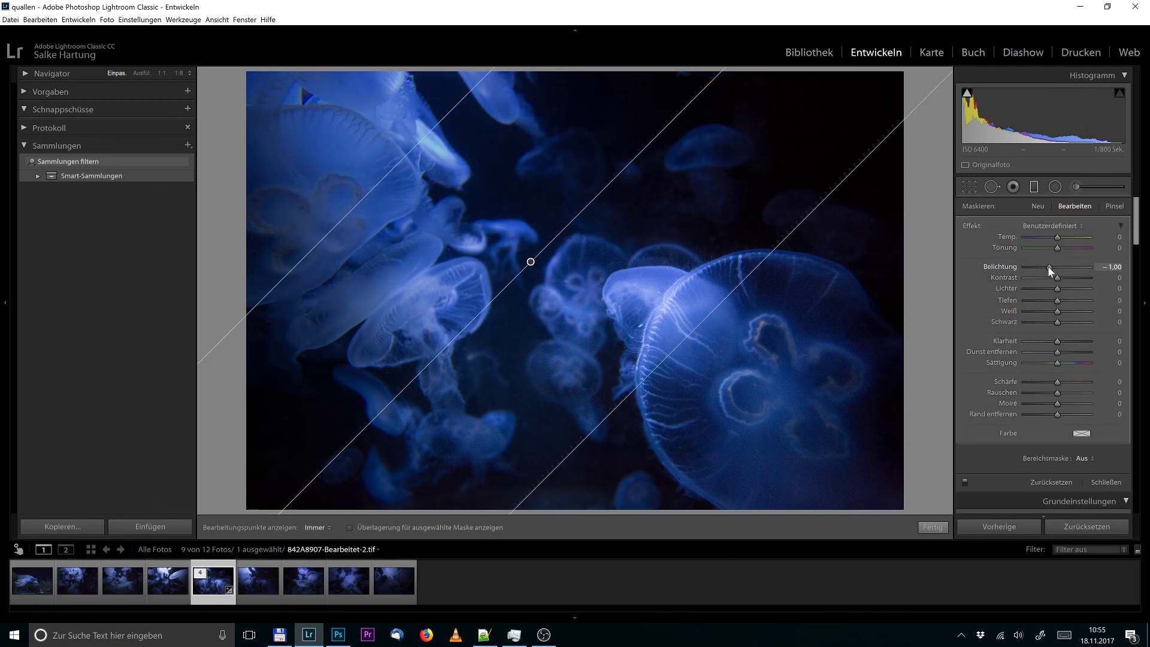
{"action": "left_click", "coordinate": [1034, 186]}
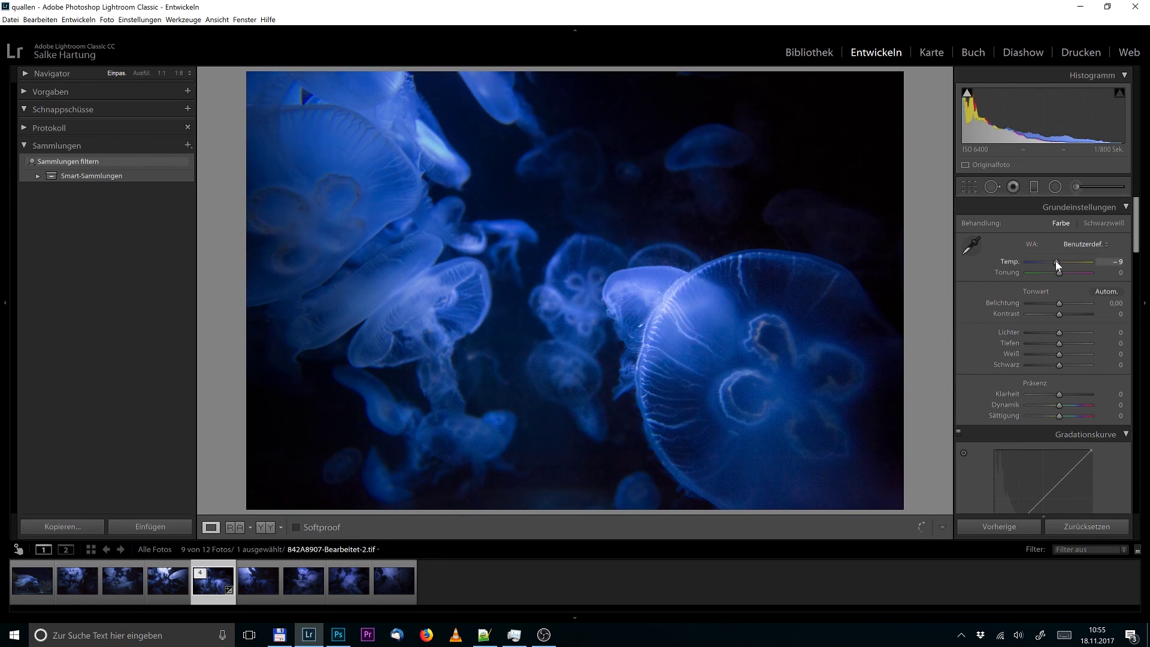
- Cool the temperature to −12 and raise clarity to +8, checking jellyfish detail at 1:1
{"action": "left_click_drag", "start_coordinate": [1054, 260], "coordinate": [1054, 260]}
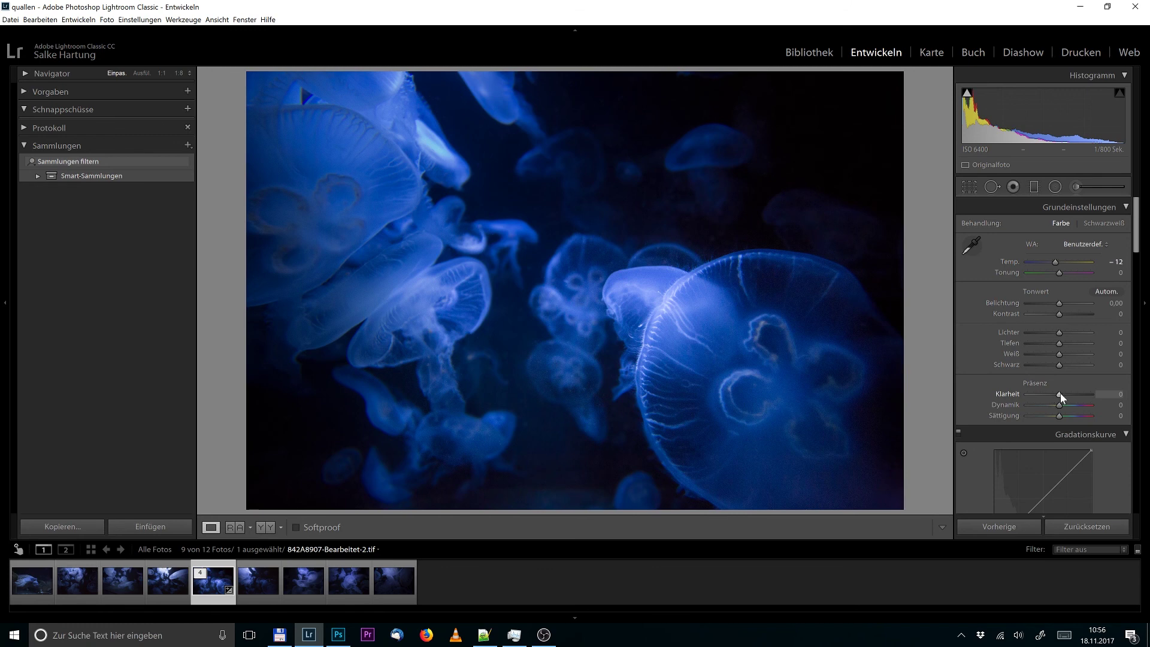
{"action": "left_click_drag", "start_coordinate": [1064, 395], "coordinate": [1069, 395]}
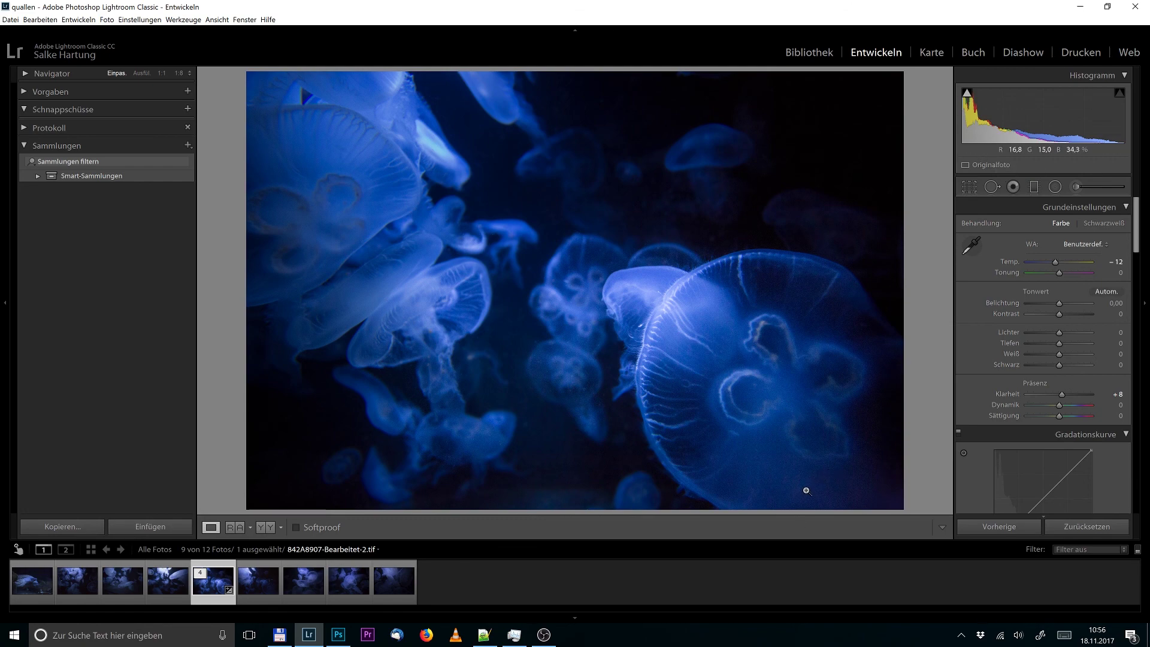
{"action": "left_click", "coordinate": [827, 483]}
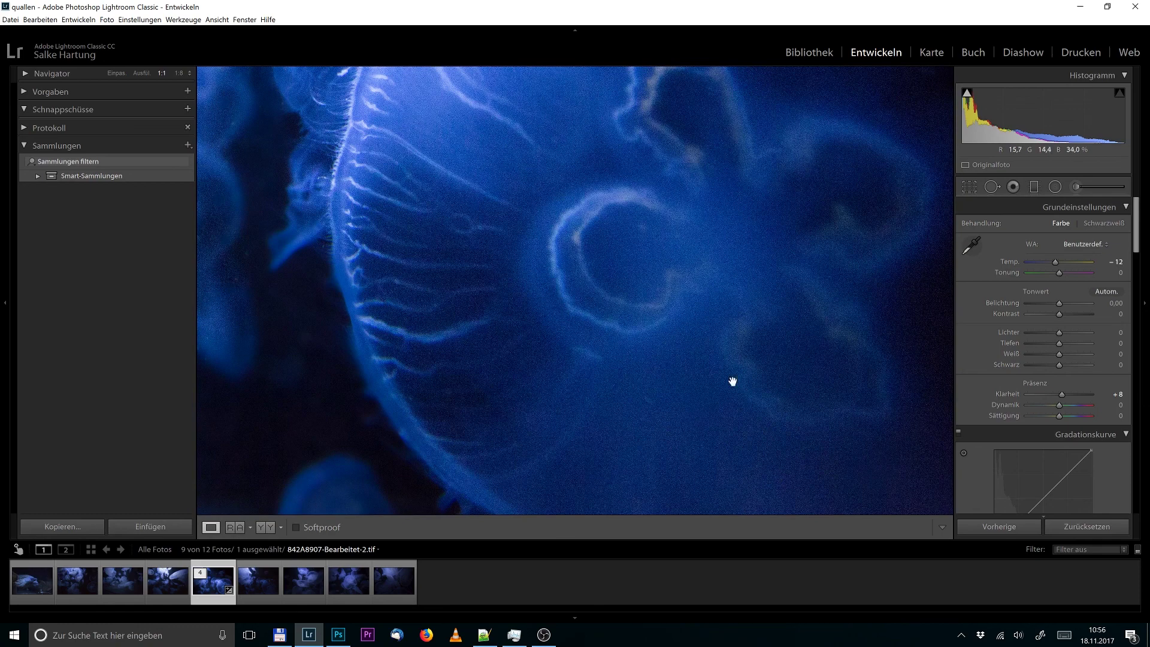
{"action": "left_click", "coordinate": [682, 357]}
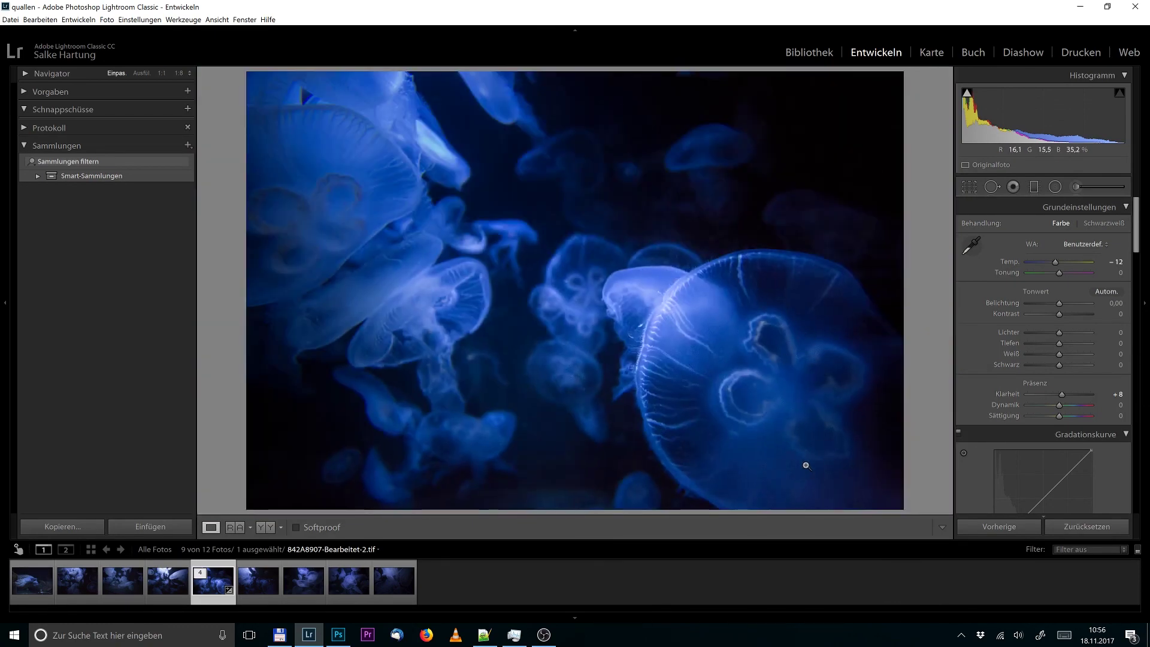
{"action": "left_click", "coordinate": [804, 463]}
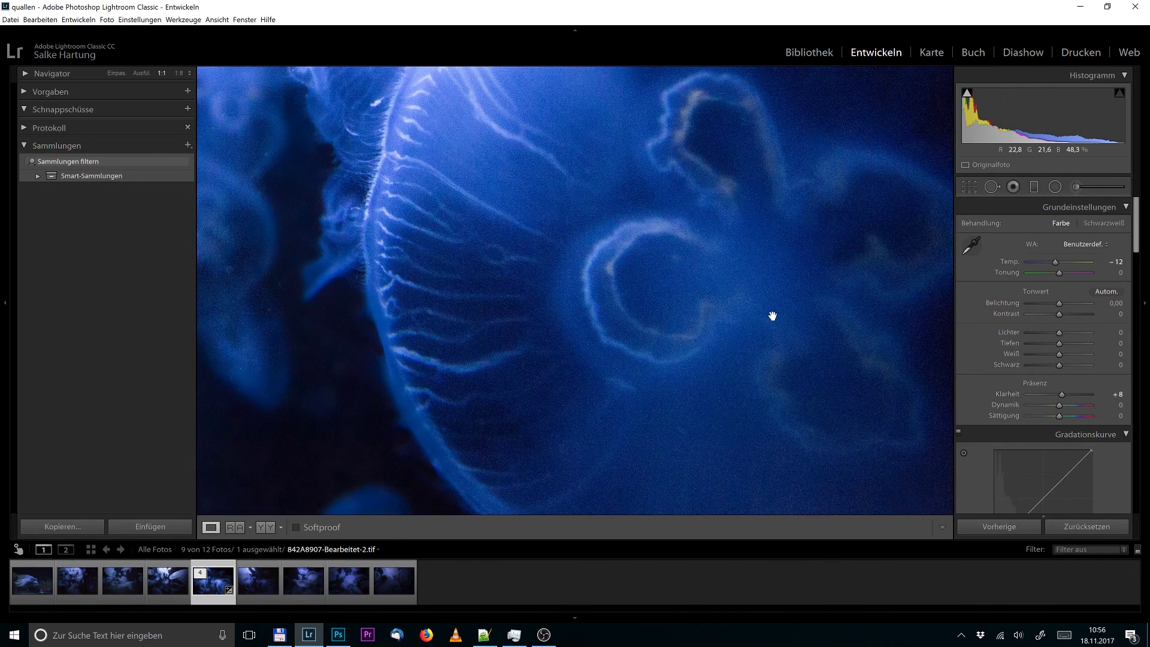
{"action": "left_click", "coordinate": [649, 396]}
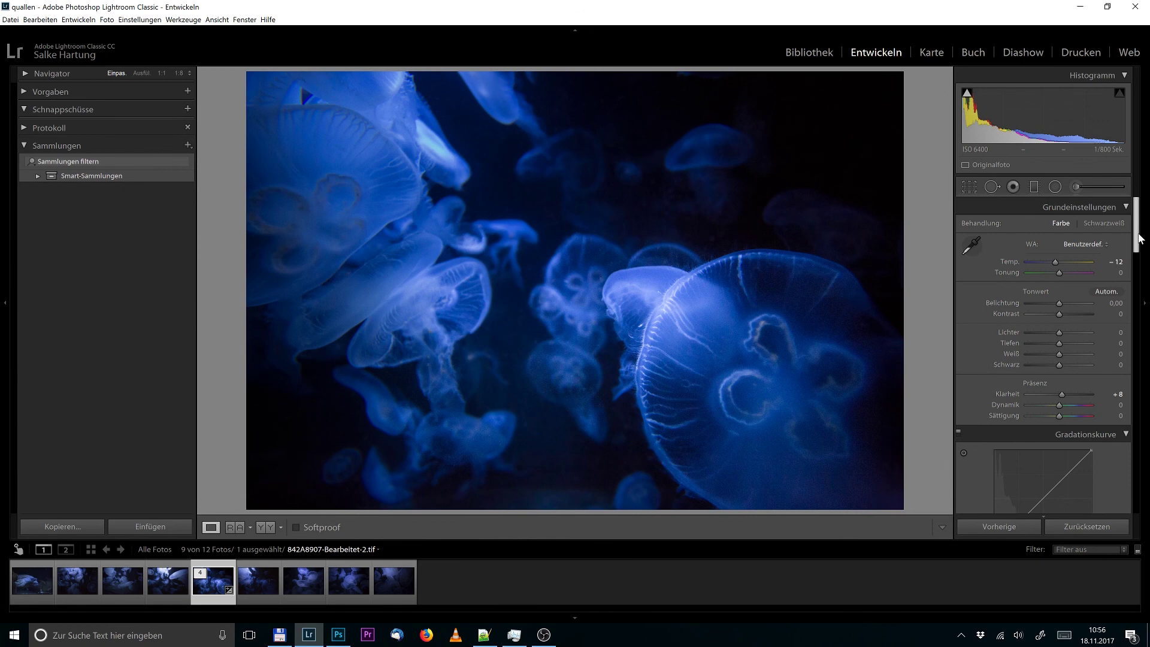
{"action": "left_click_drag", "start_coordinate": [1140, 238], "coordinate": [1134, 408]}
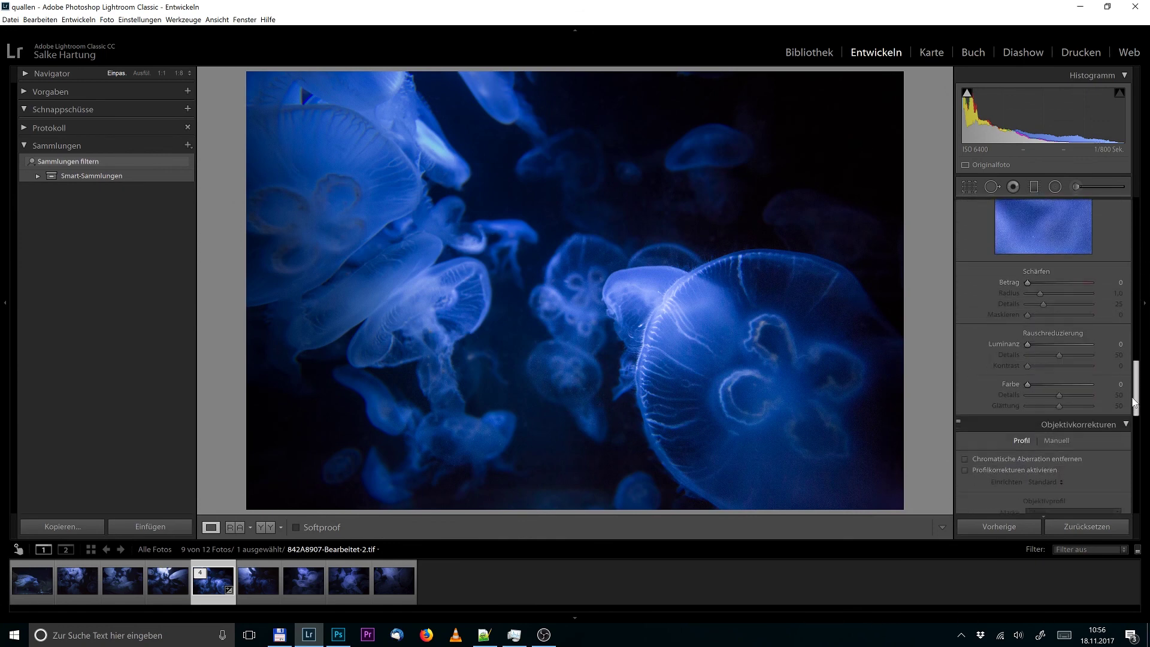
- Set luminance noise reduction to 40, sharpening amount to 78 and masking to 73 with the mask preview
{"action": "left_click", "coordinate": [1055, 317]}
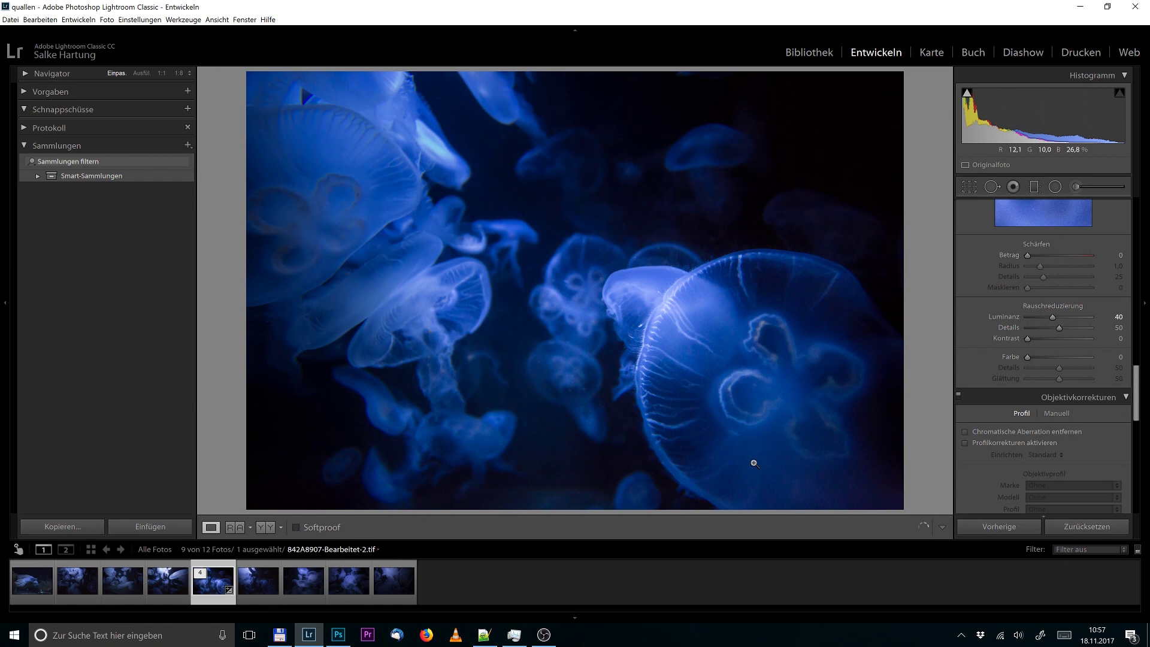
{"action": "left_click", "coordinate": [1058, 256]}
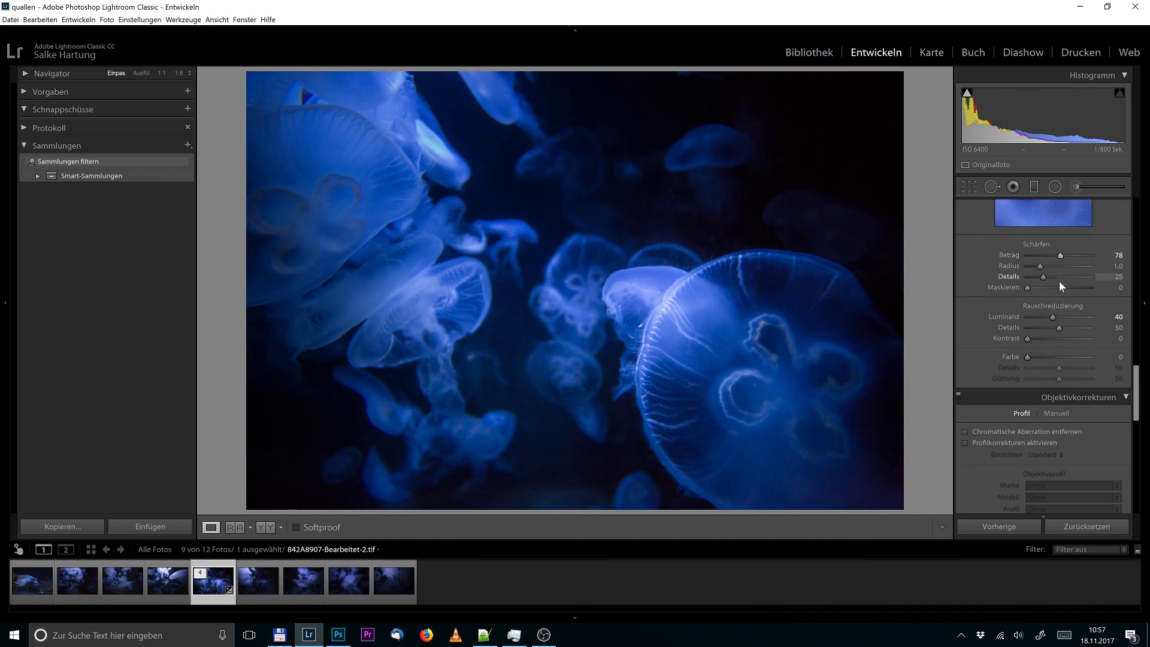
{"action": "left_click", "coordinate": [1072, 287]}
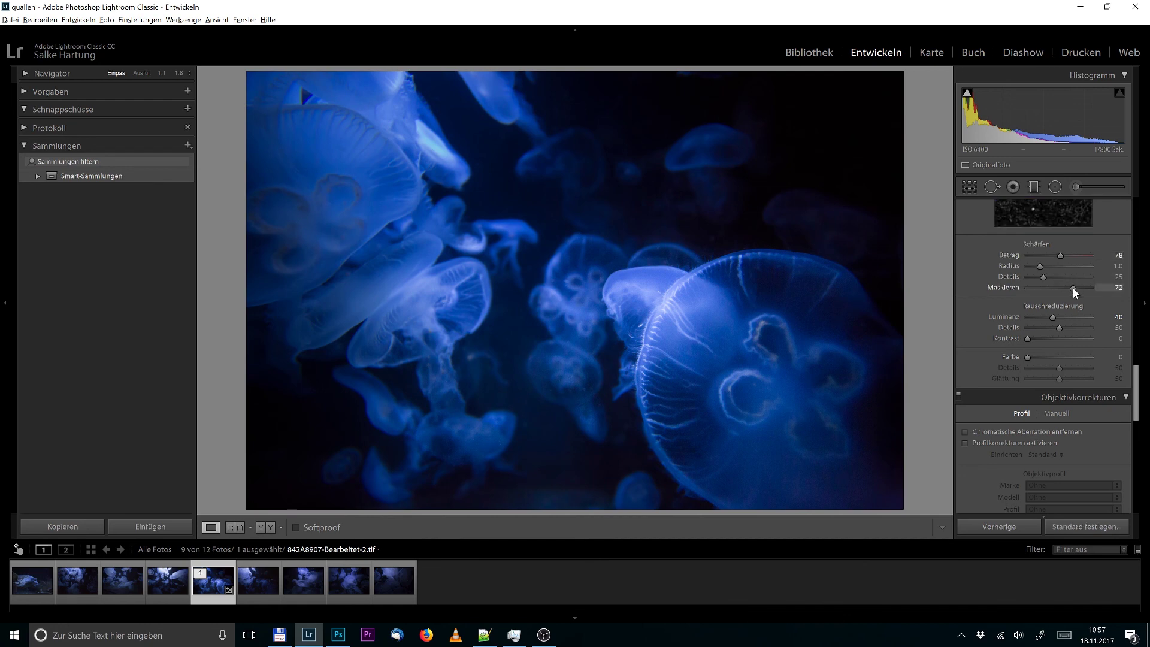
{"action": "left_click", "coordinate": [1073, 287], "text": "alt"}
{"action": "left_click_drag", "start_coordinate": [1073, 287], "coordinate": [1072, 289]}
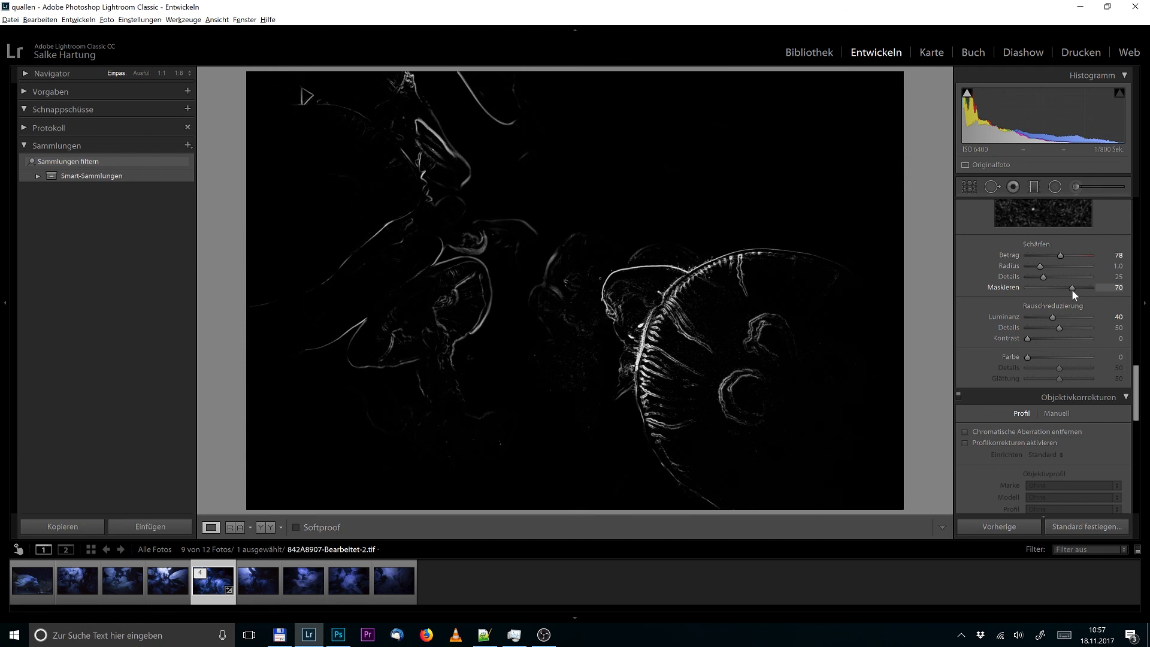
{"action": "left_click_drag", "start_coordinate": [1072, 288], "coordinate": [1039, 290]}
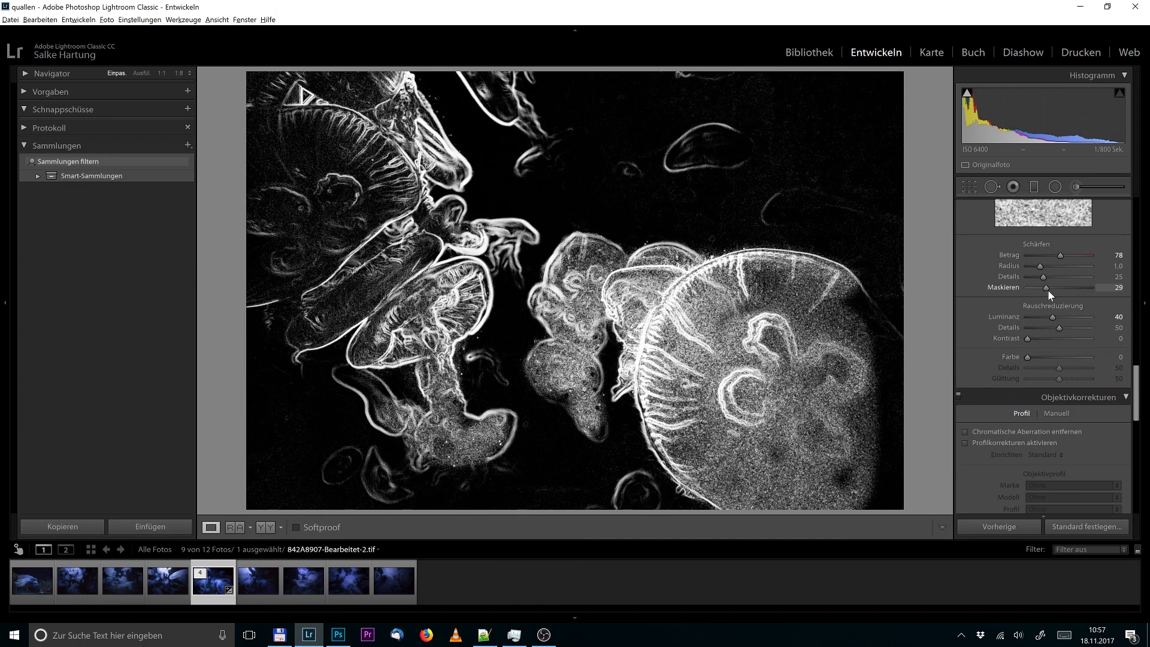
{"action": "left_click_drag", "start_coordinate": [1048, 290], "coordinate": [1058, 290]}
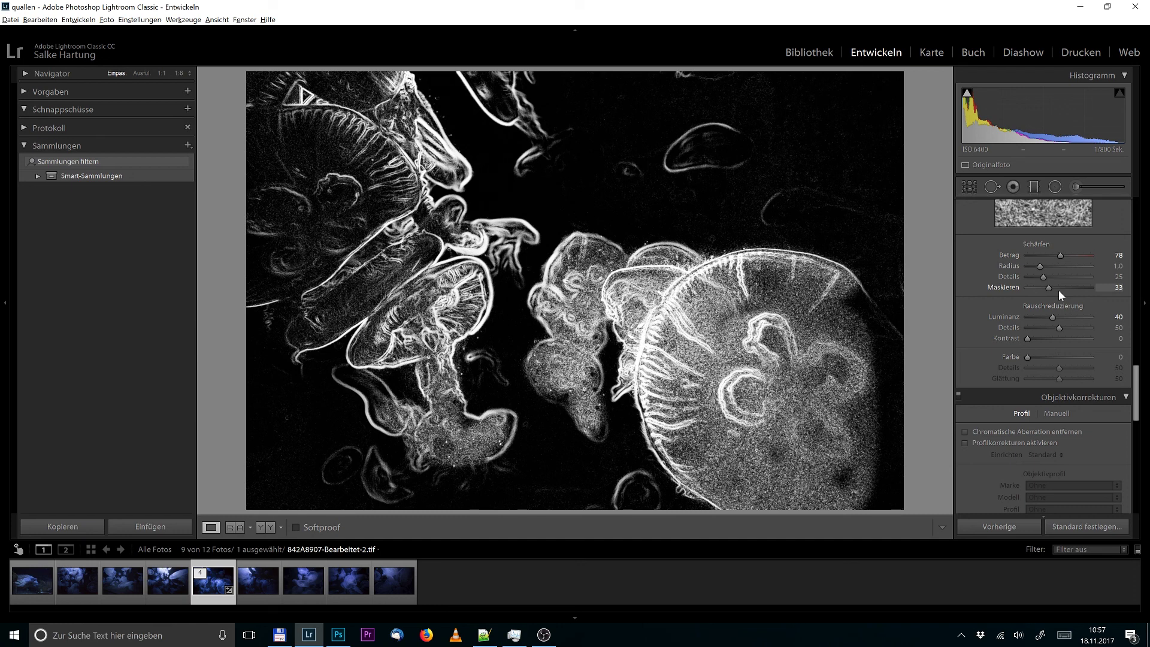
{"action": "left_click_drag", "start_coordinate": [1058, 290], "coordinate": [1077, 288]}
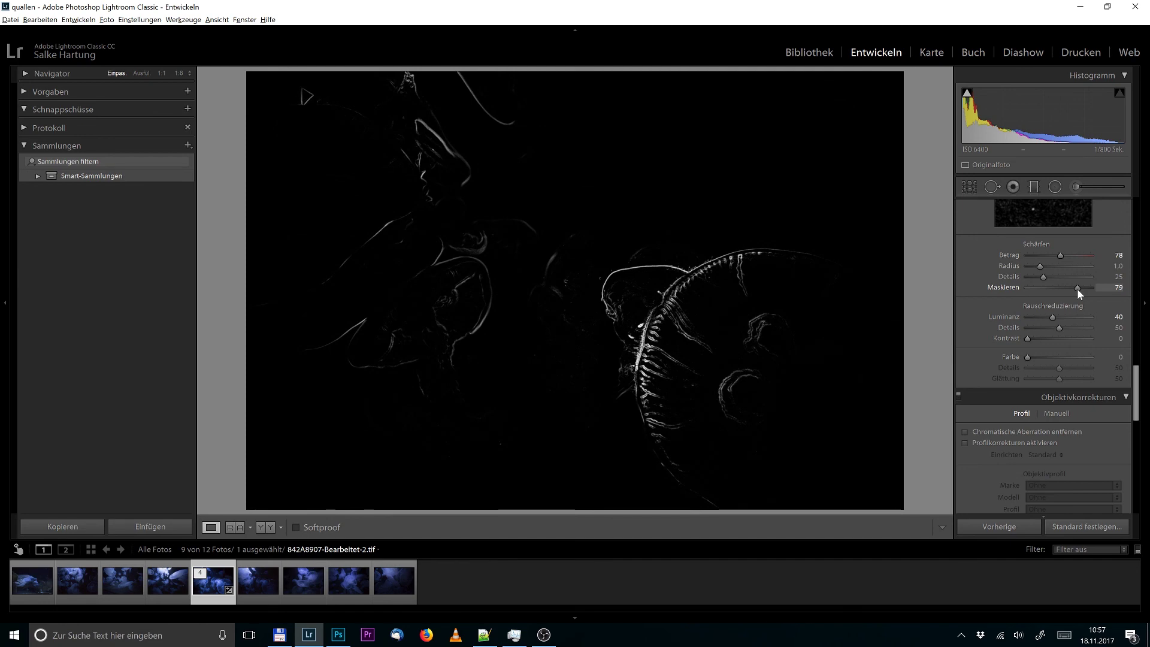
{"action": "left_click_drag", "start_coordinate": [1077, 289], "coordinate": [1086, 286]}
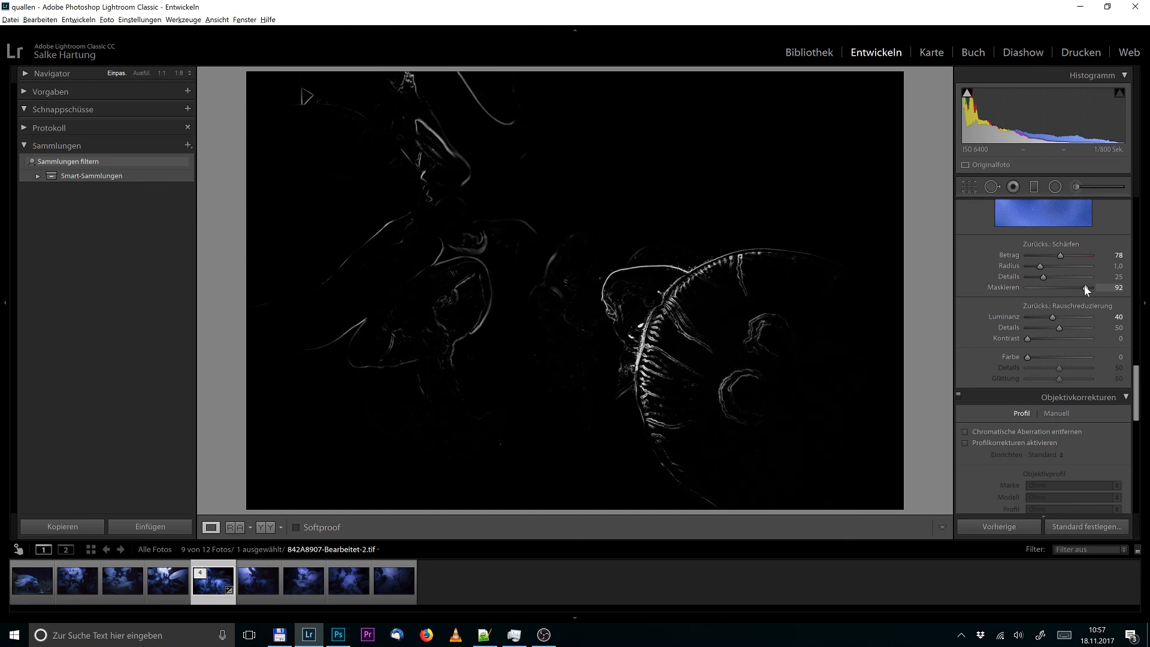
{"action": "left_click_drag", "start_coordinate": [1085, 288], "coordinate": [1073, 288]}
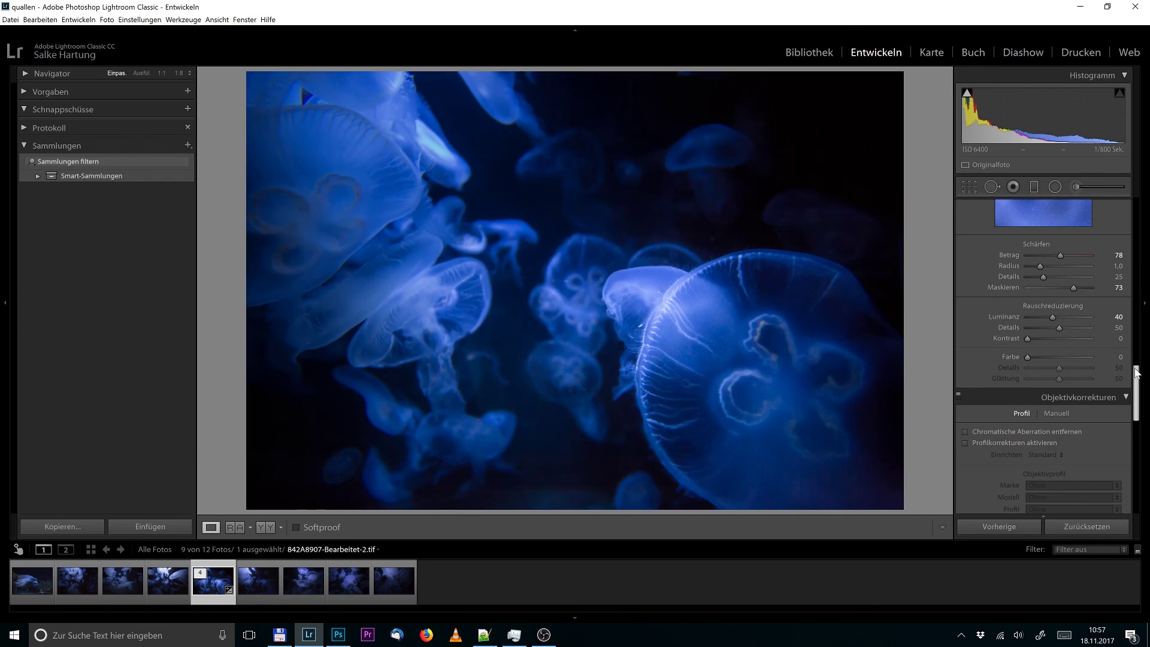
{"action": "left_click_drag", "start_coordinate": [1136, 372], "coordinate": [1128, 314]}
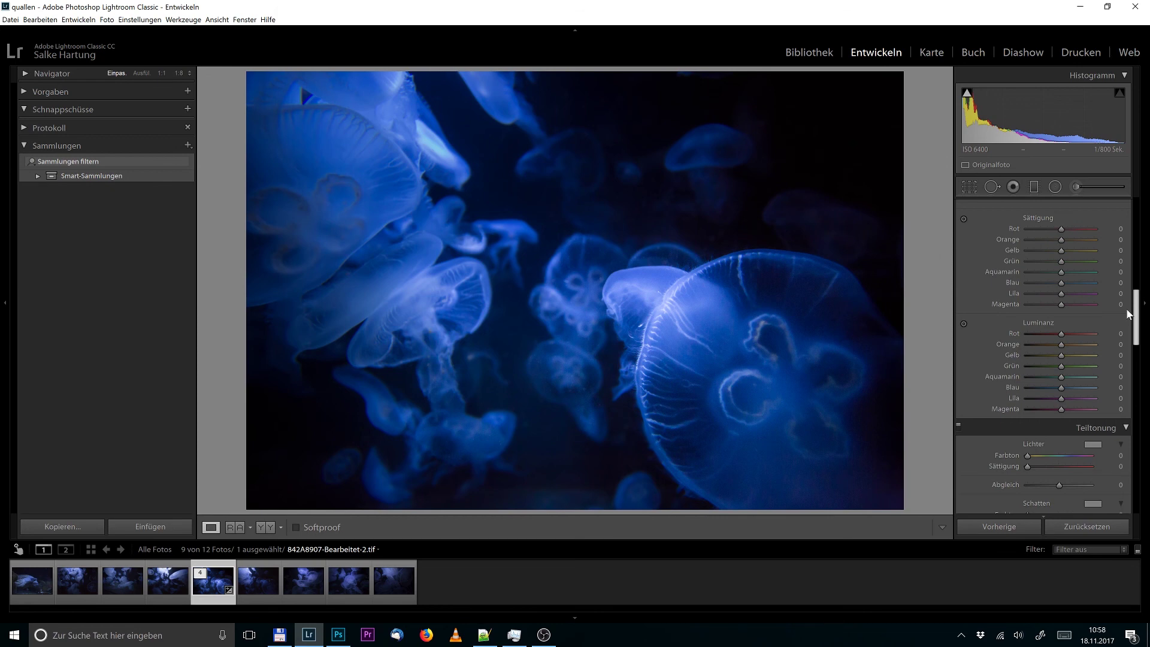
- Raise HSL blue luminance to +22 and expand the filmstrip stack to show all 12 photos
{"action": "scroll", "coordinate": [1065, 472], "scroll_direction": "up", "scroll_amount": 2}
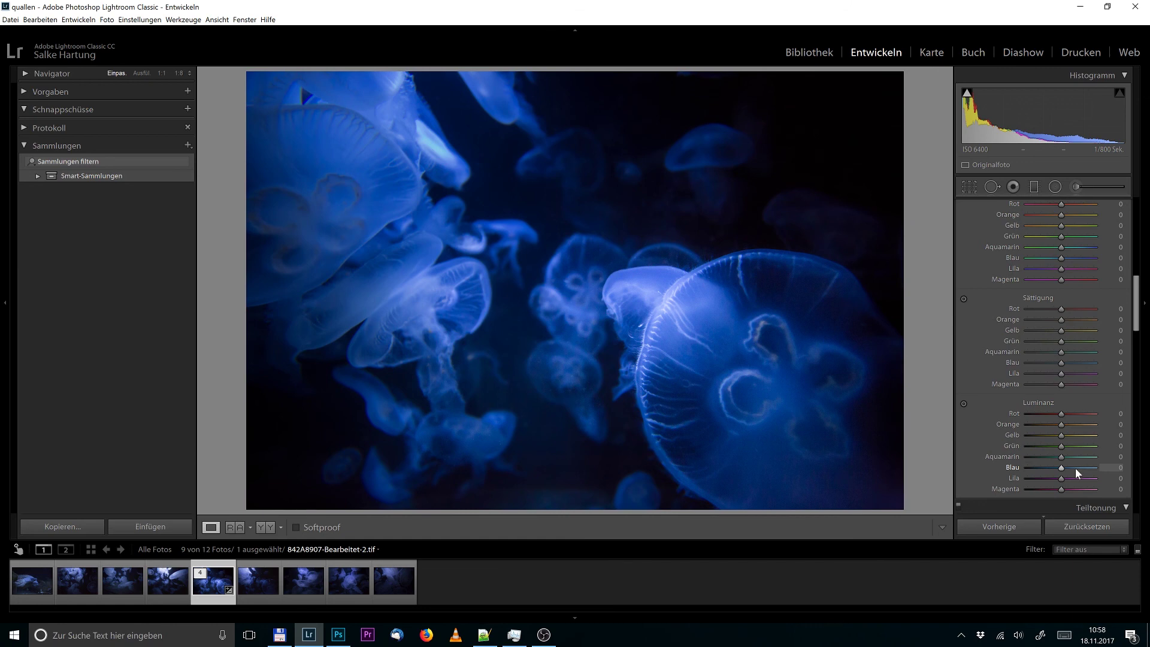
{"action": "left_click_drag", "start_coordinate": [1072, 469], "coordinate": [1069, 469]}
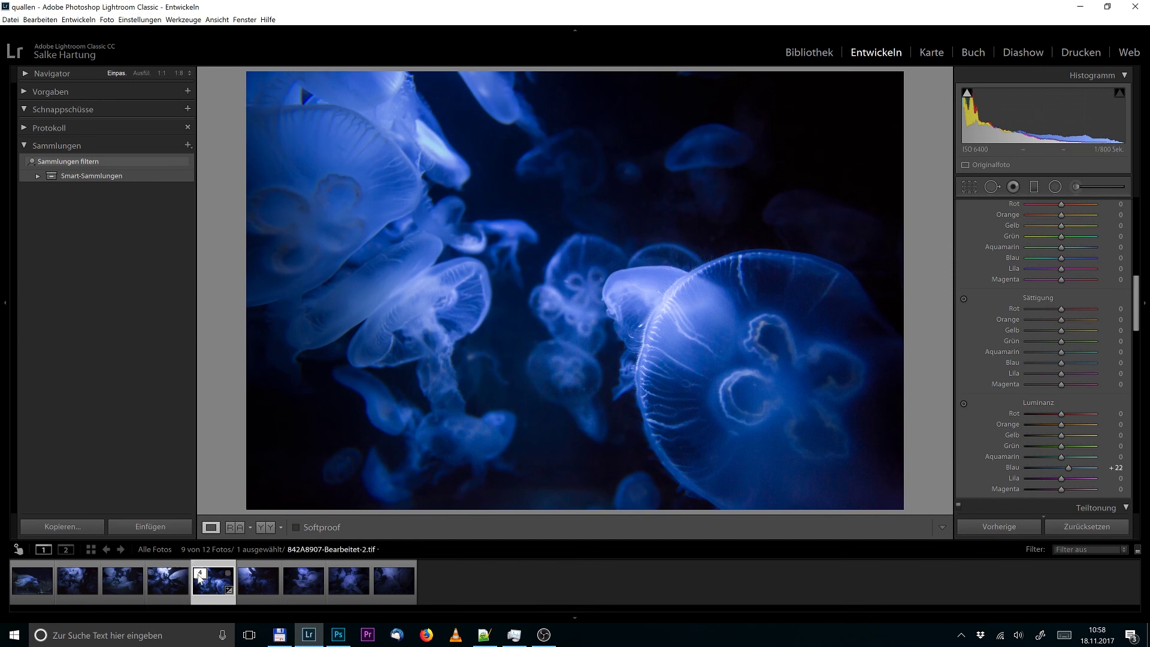
{"action": "left_click", "coordinate": [200, 573]}
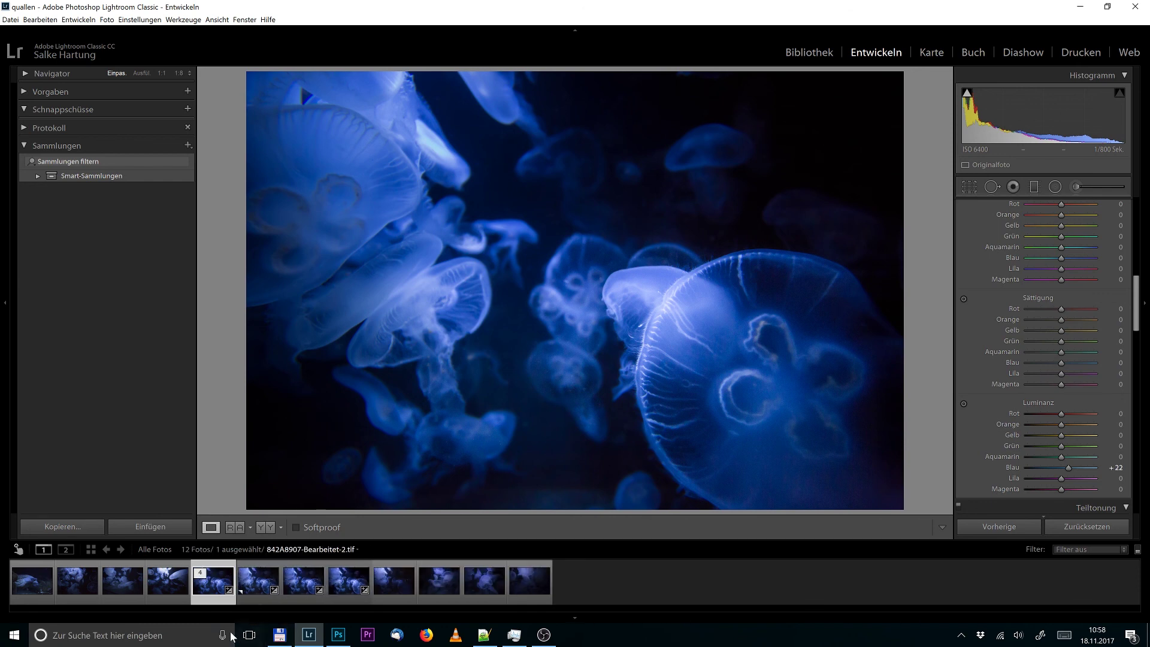
{"action": "left_click", "coordinate": [254, 591]}
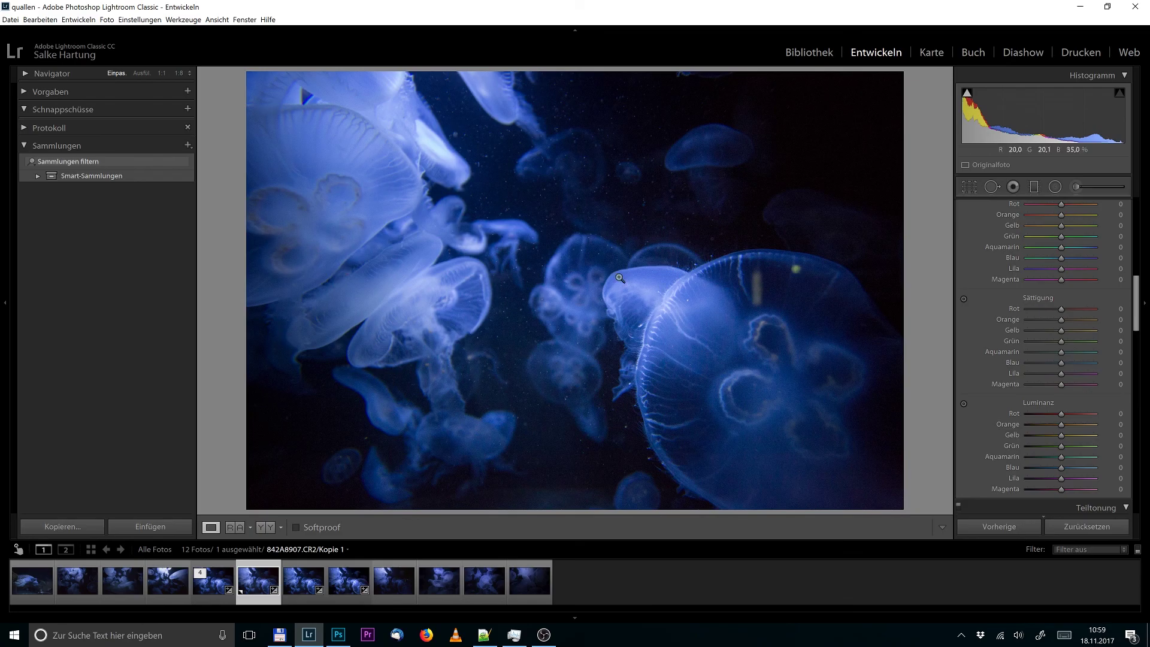
{"action": "left_click", "coordinate": [202, 590]}
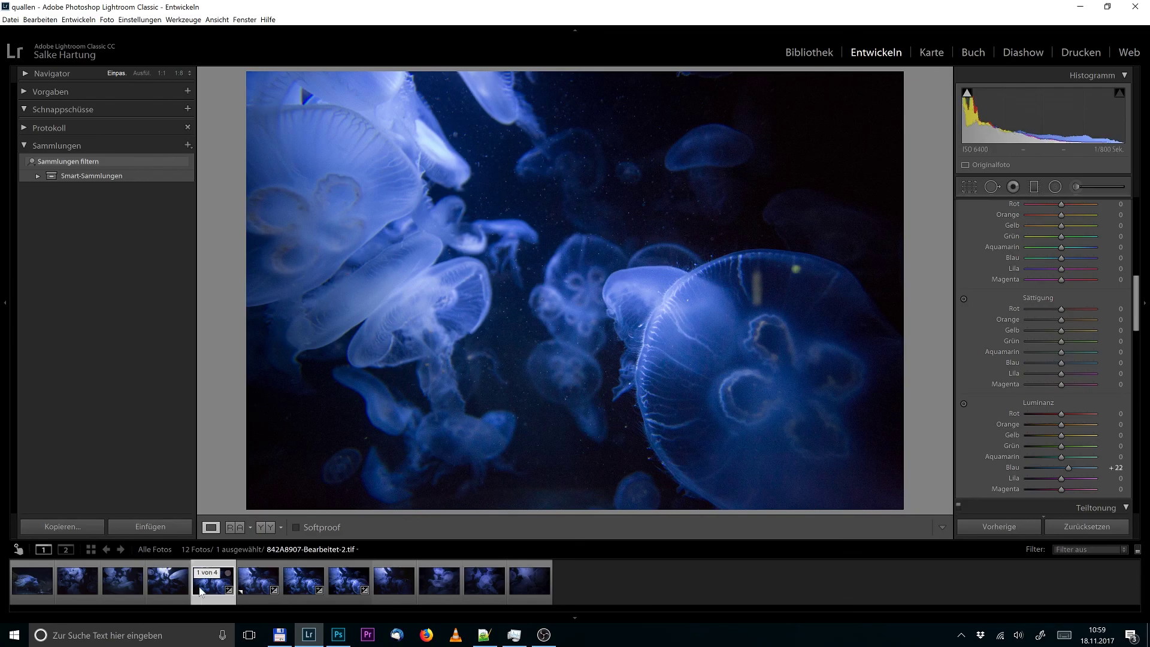